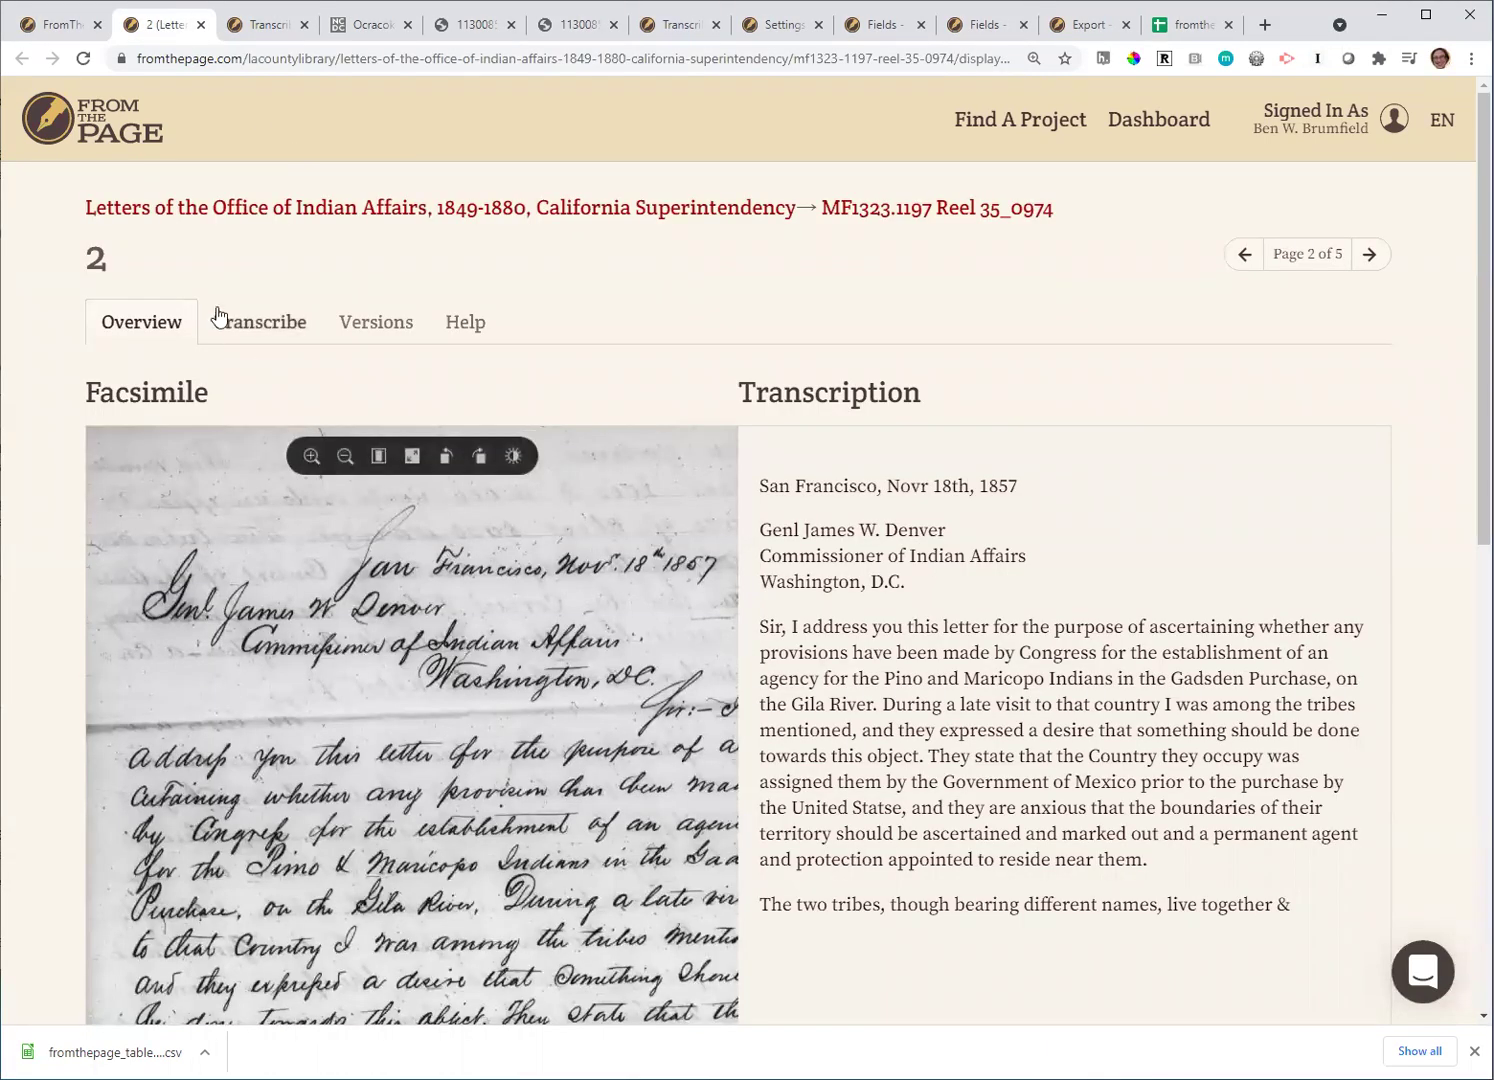
Compare the sample marriage certificate form, Ocracoke muster roll, 1850 industry schedule and Nassau County ledger, and open the florida transcription page
left_click(255, 32)
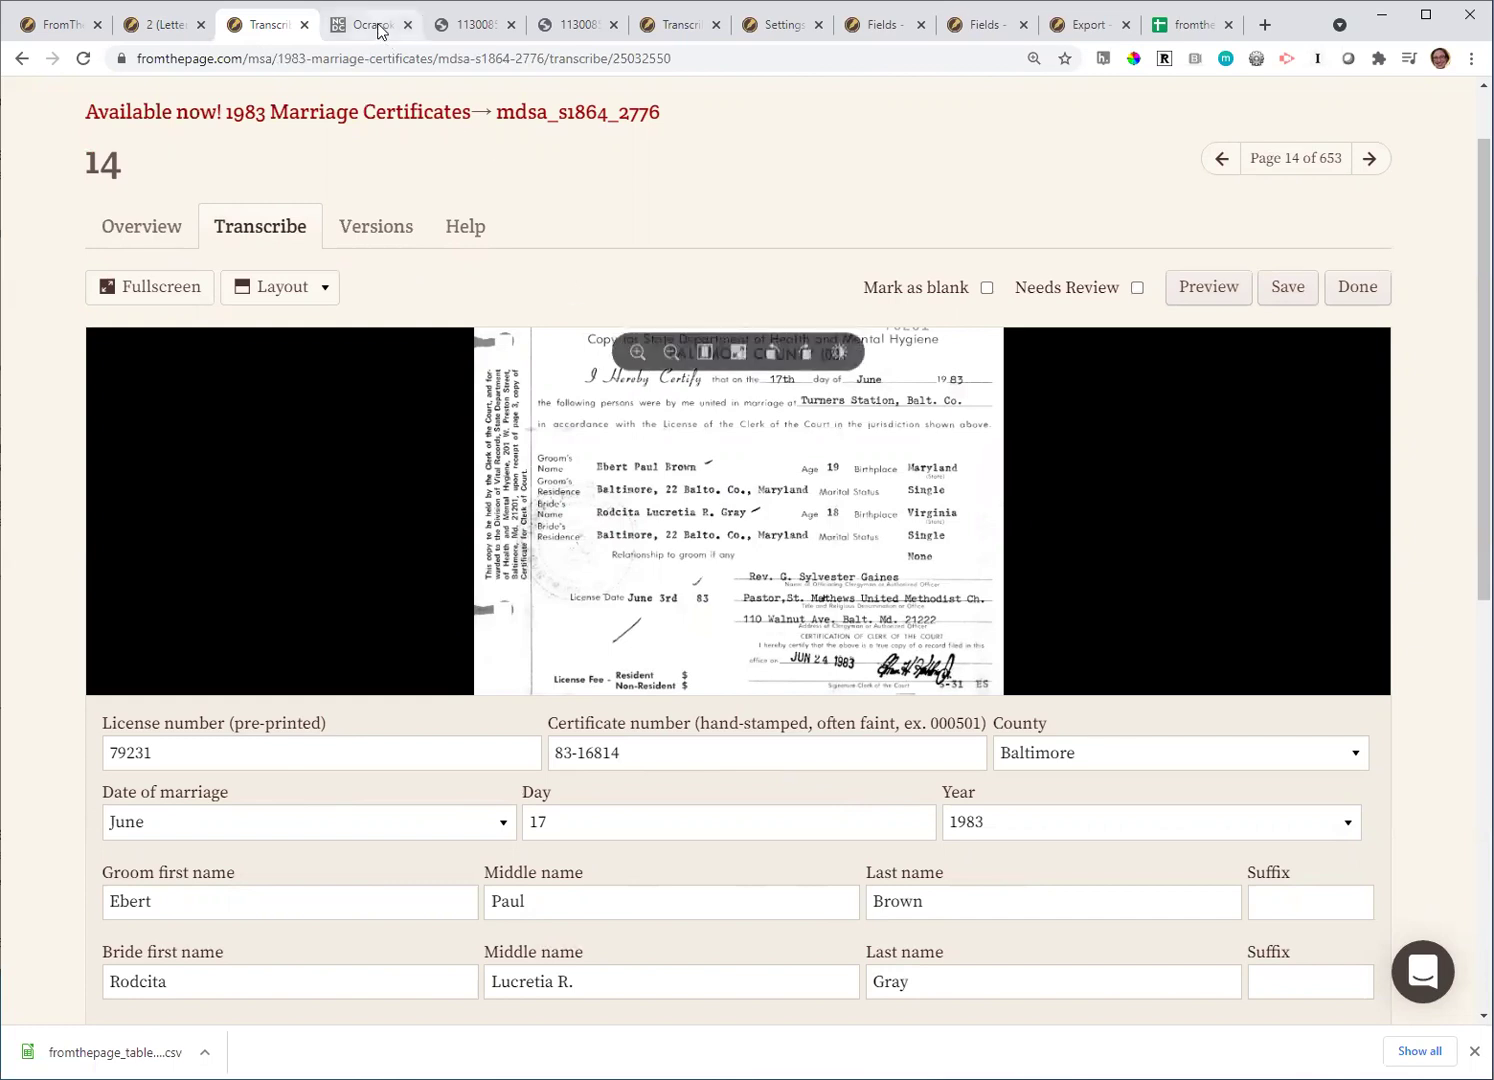
left_click(378, 26)
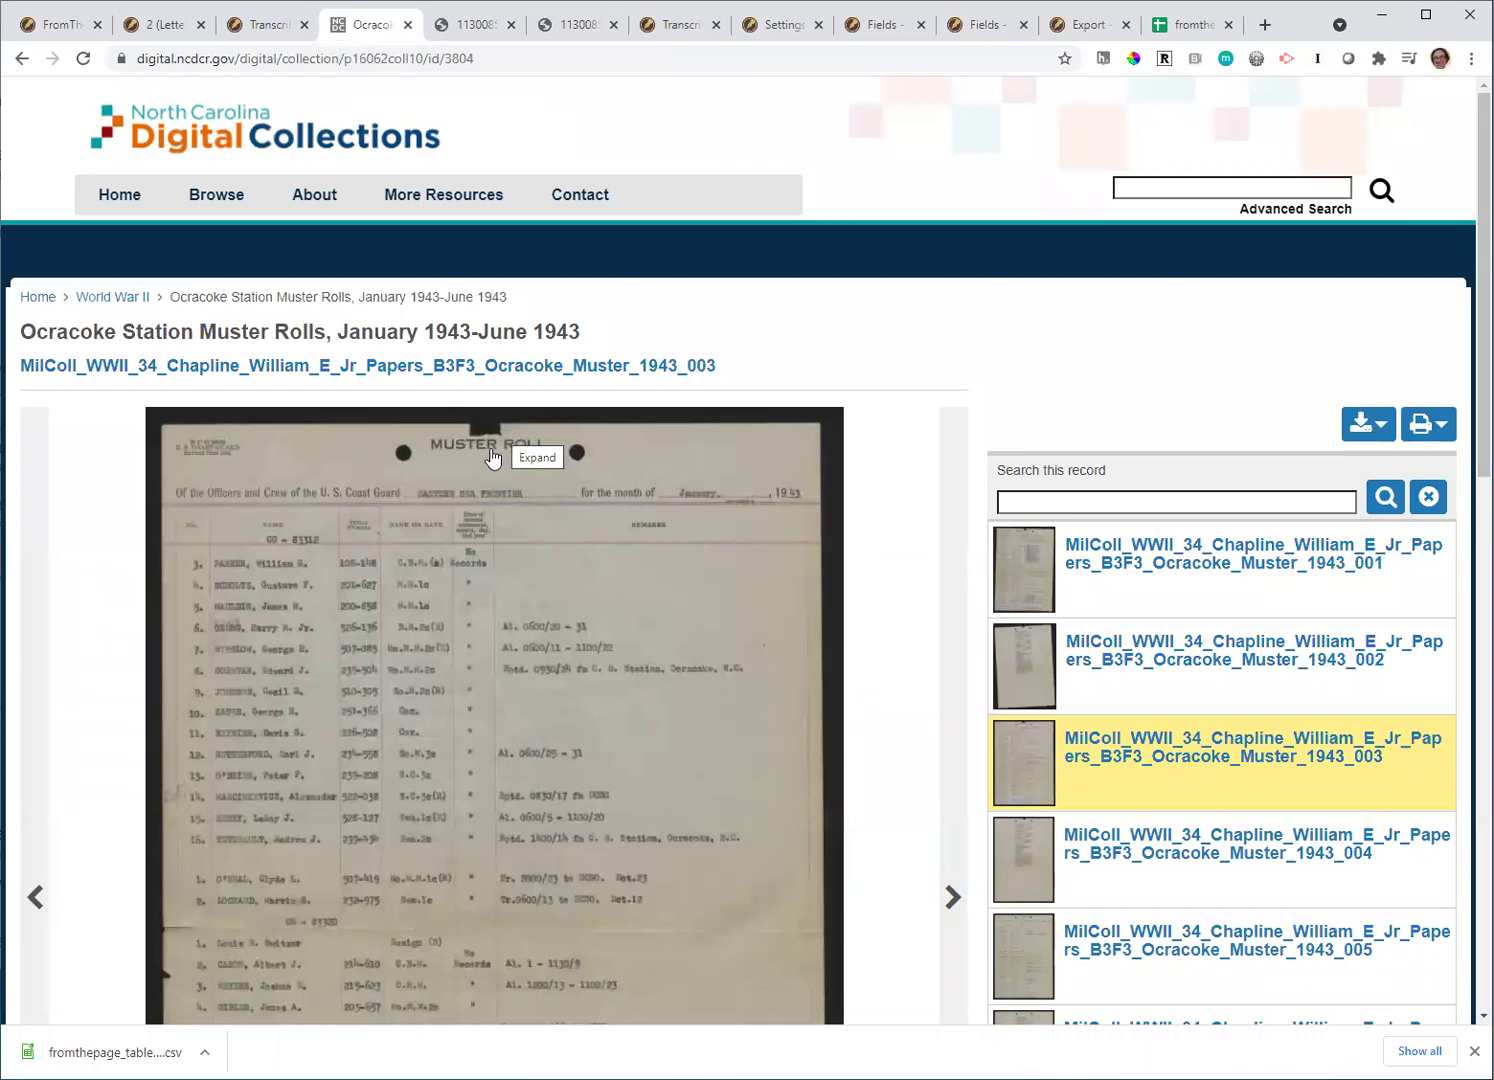
left_click(475, 27)
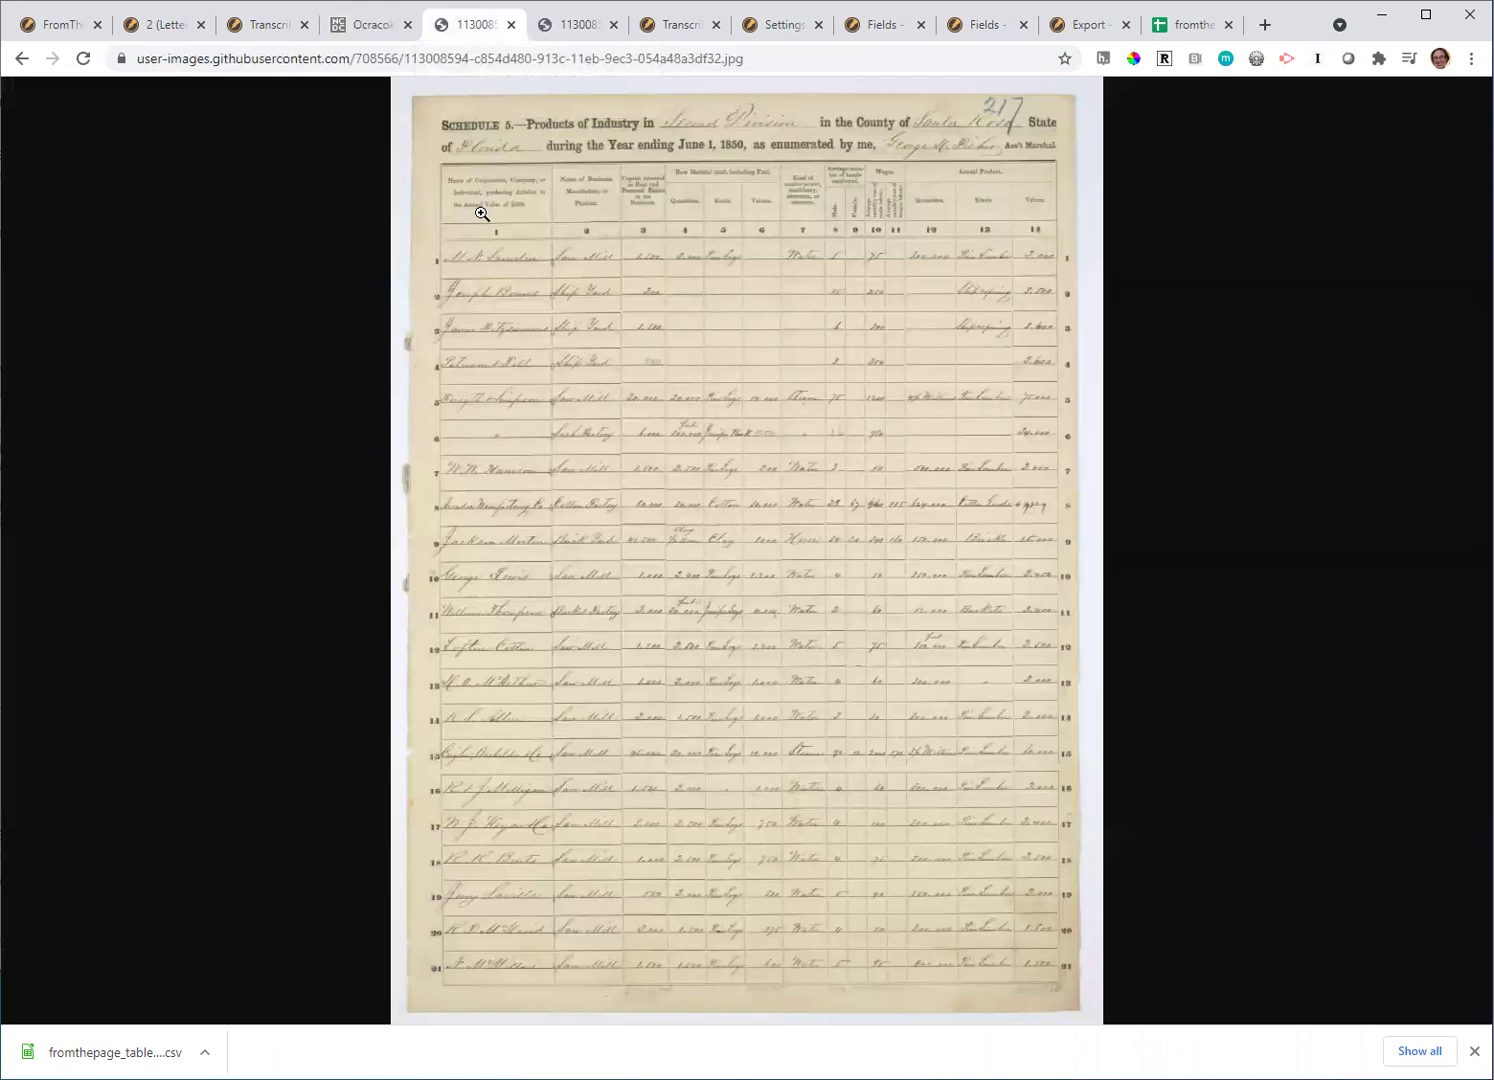
left_click(577, 30)
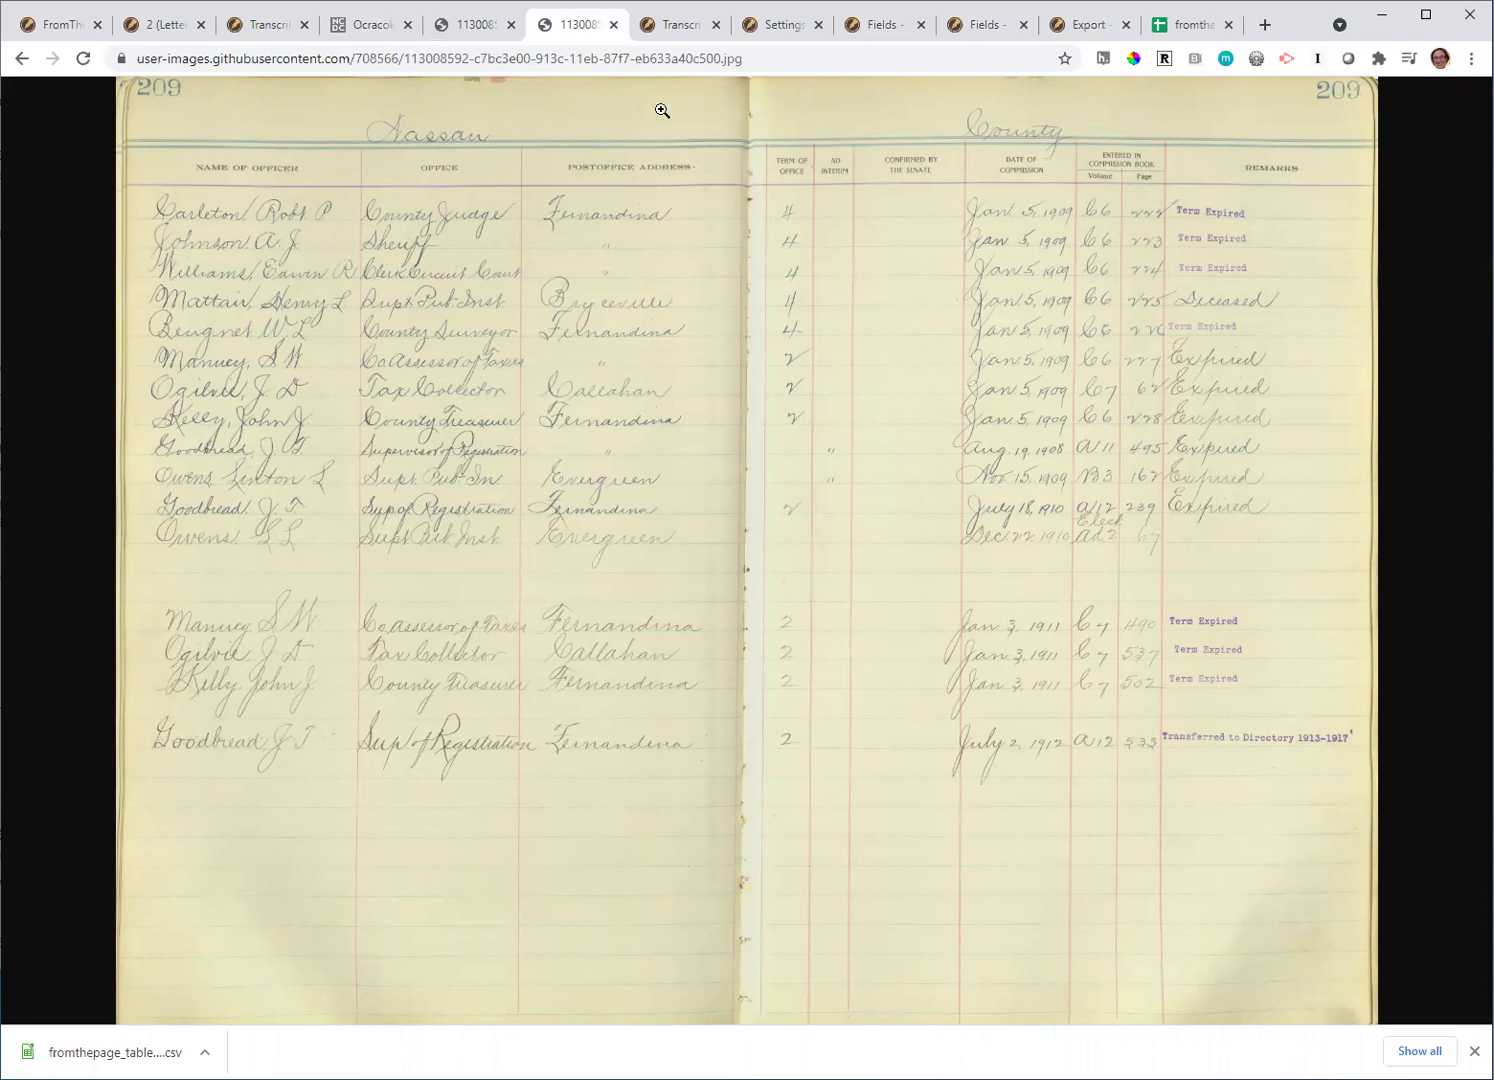
left_click(679, 32)
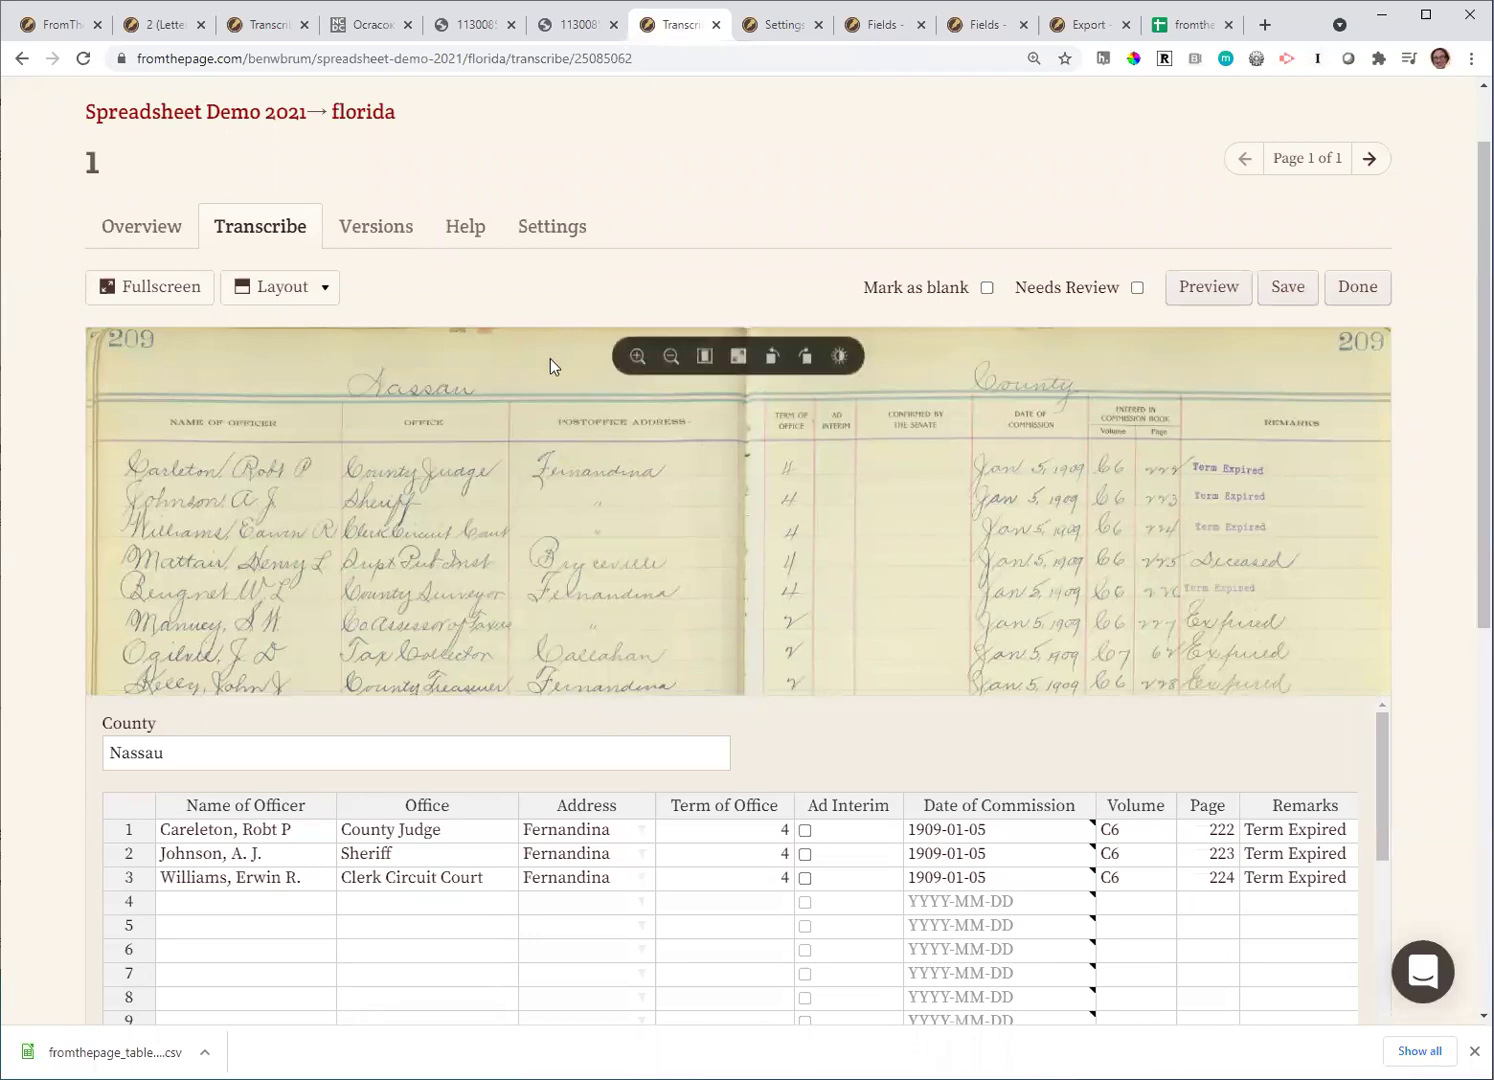
Check the County field against the page image and go through the first three officer rows to examine the screen ruler
left_click(266, 747)
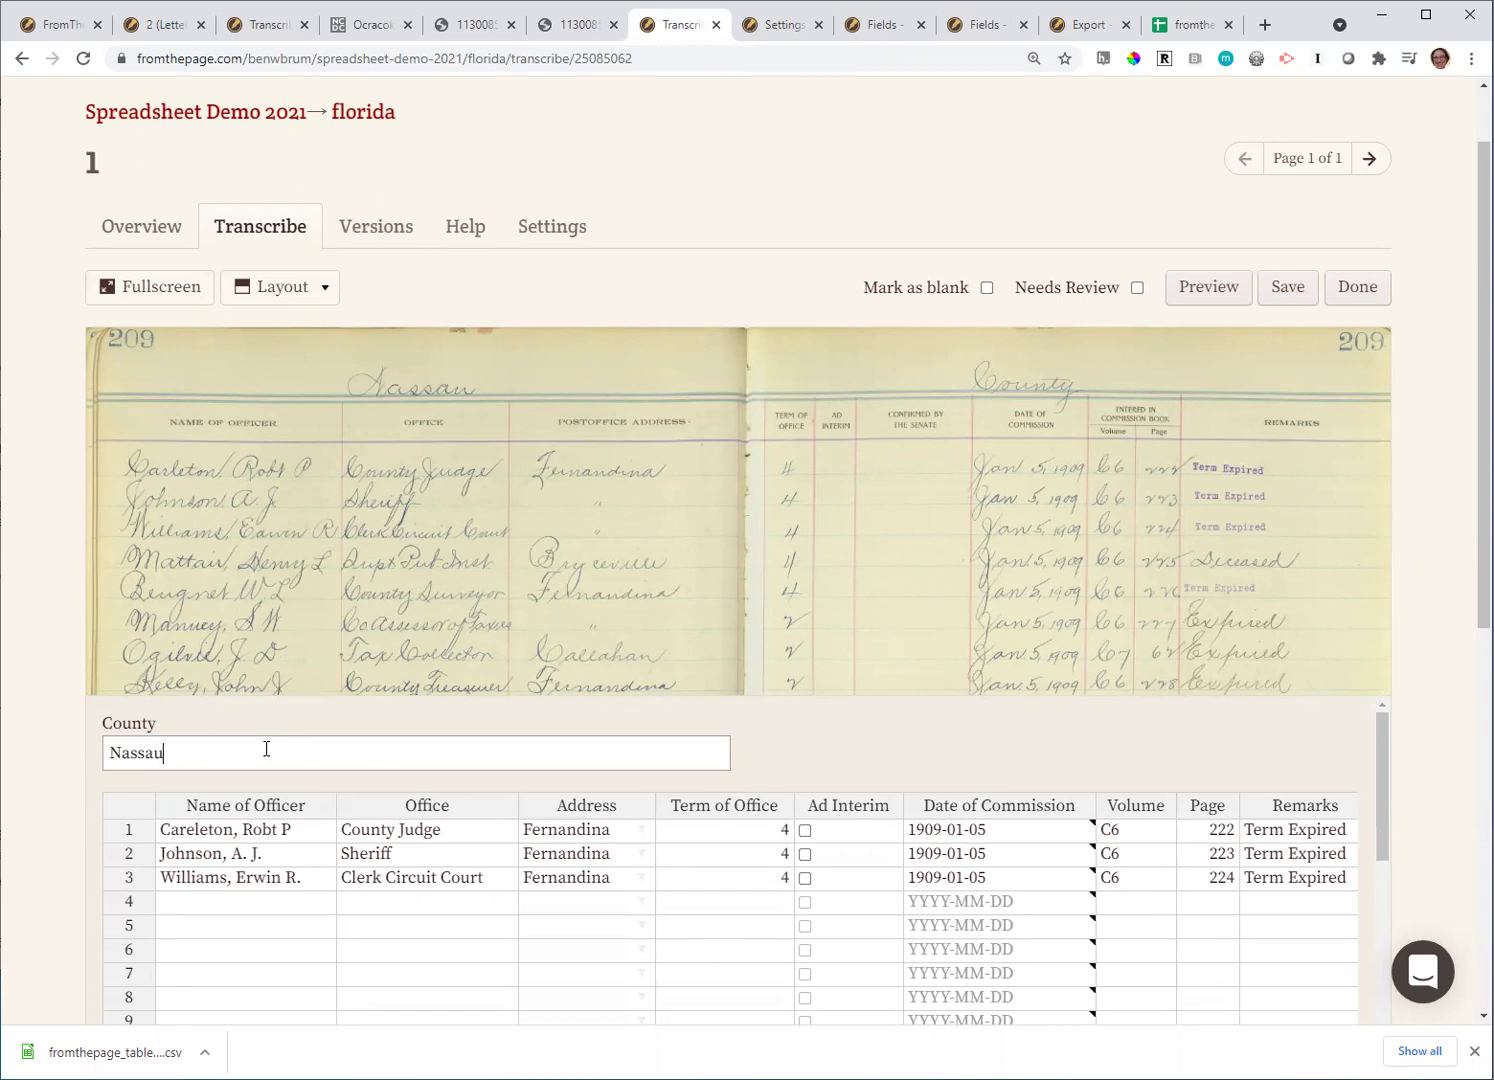
left_click_drag(393, 445, 385, 385)
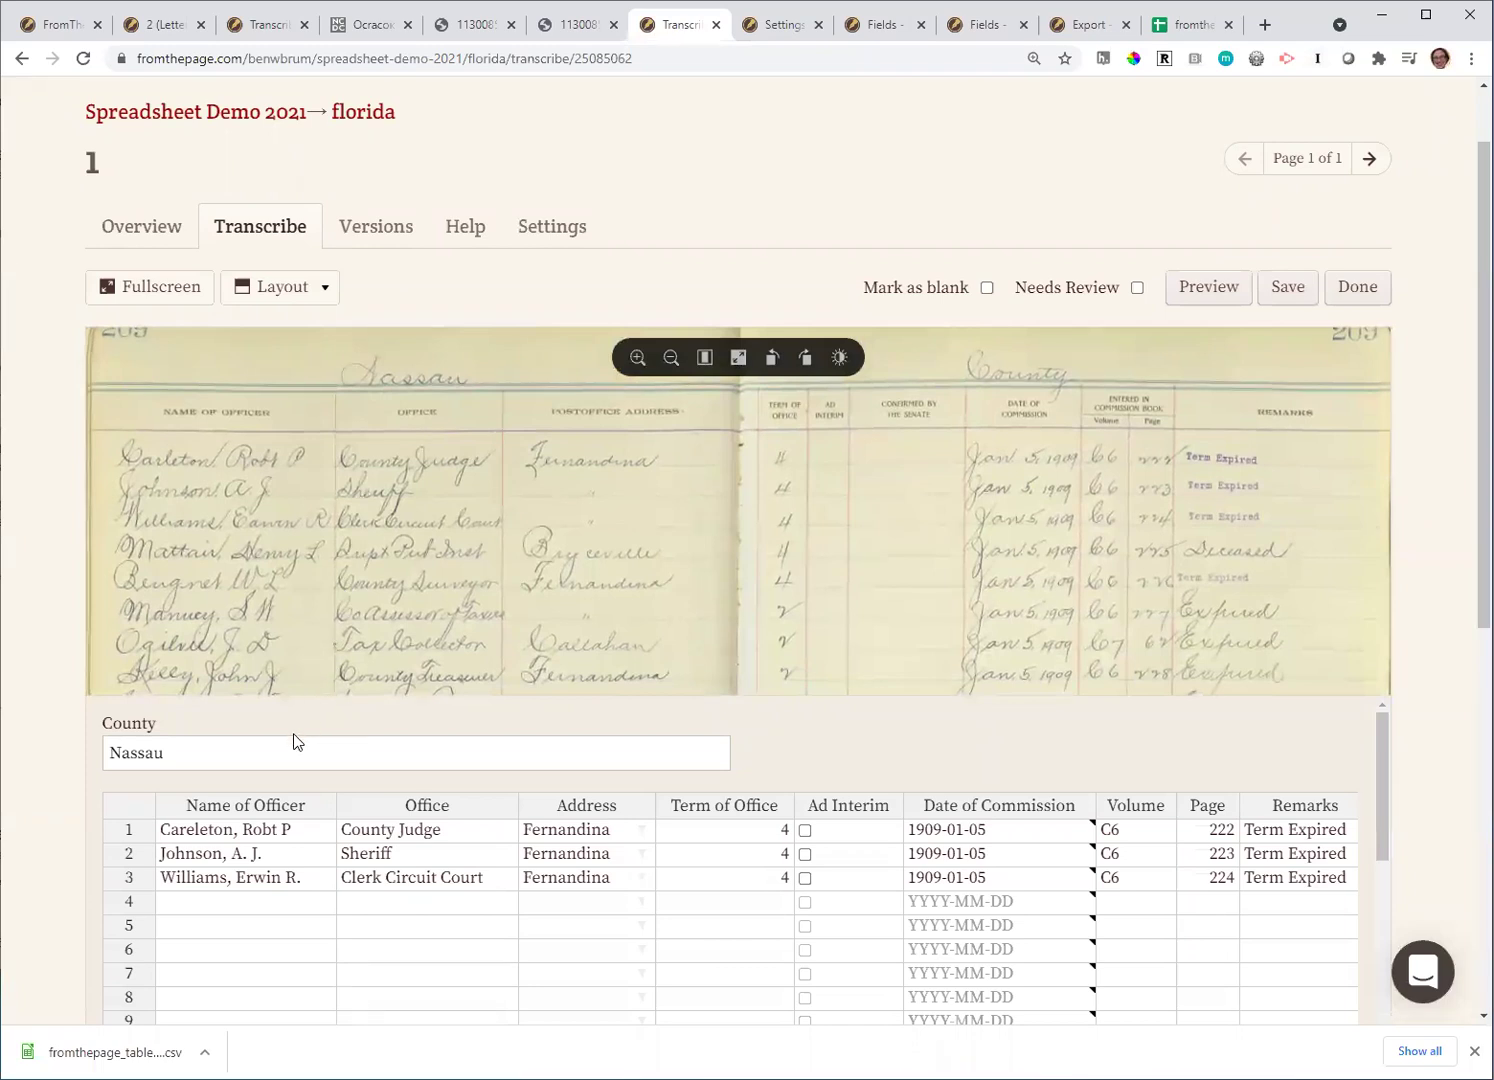
left_click(238, 830)
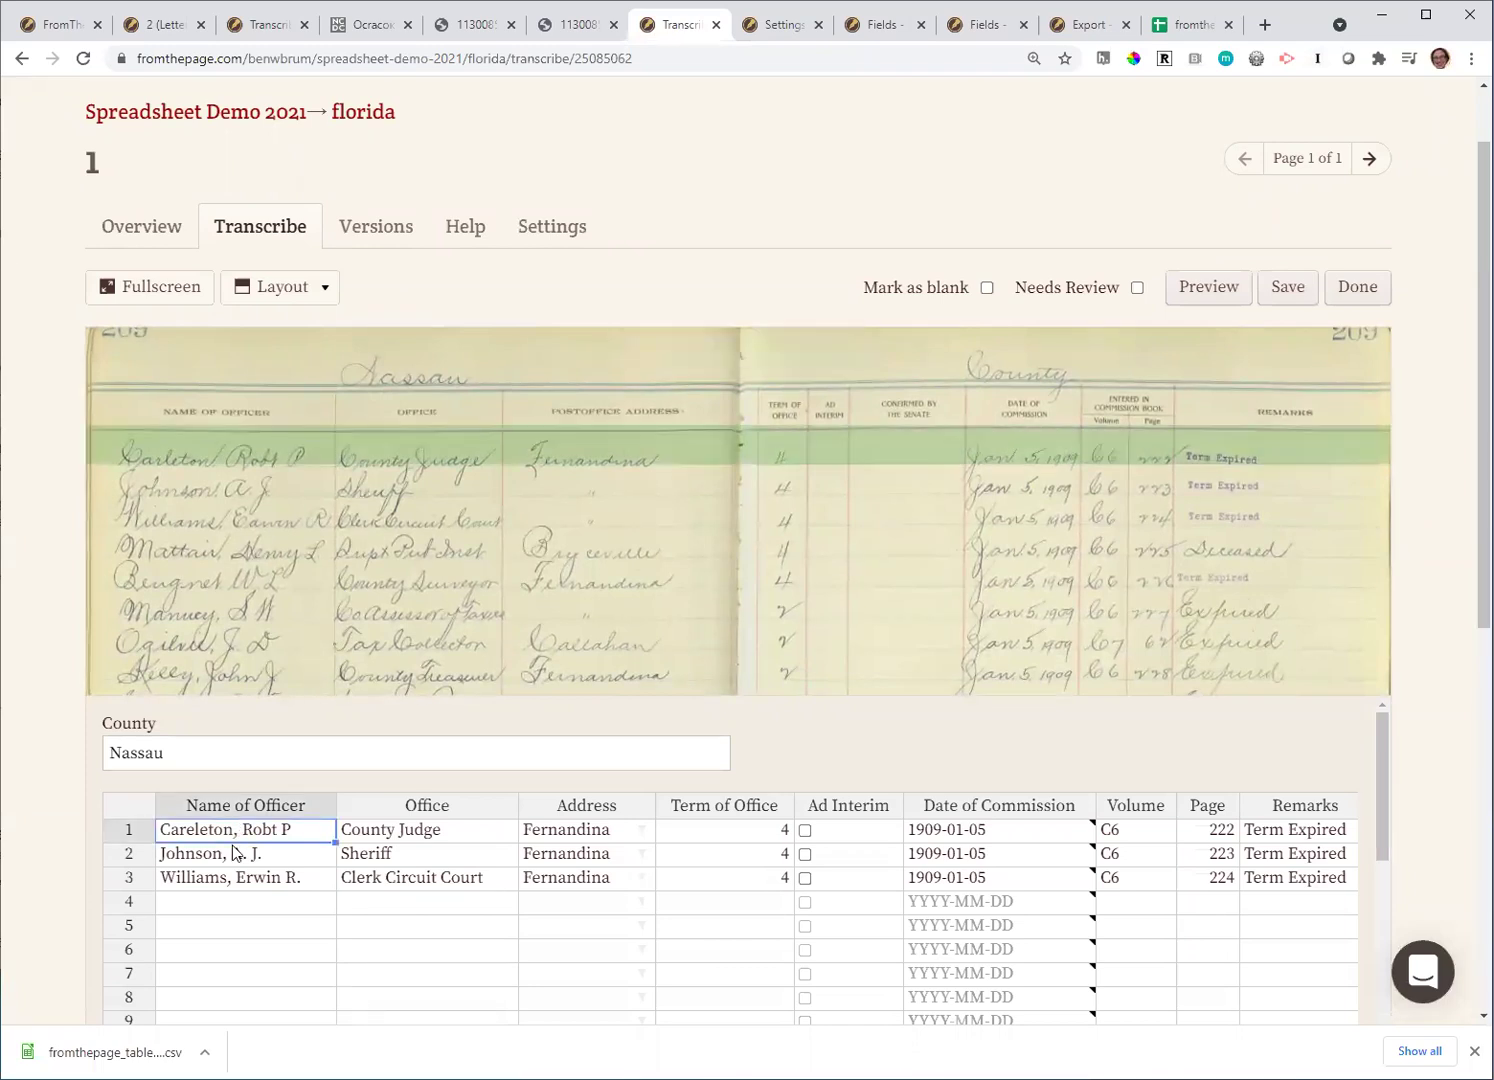
left_click(235, 857)
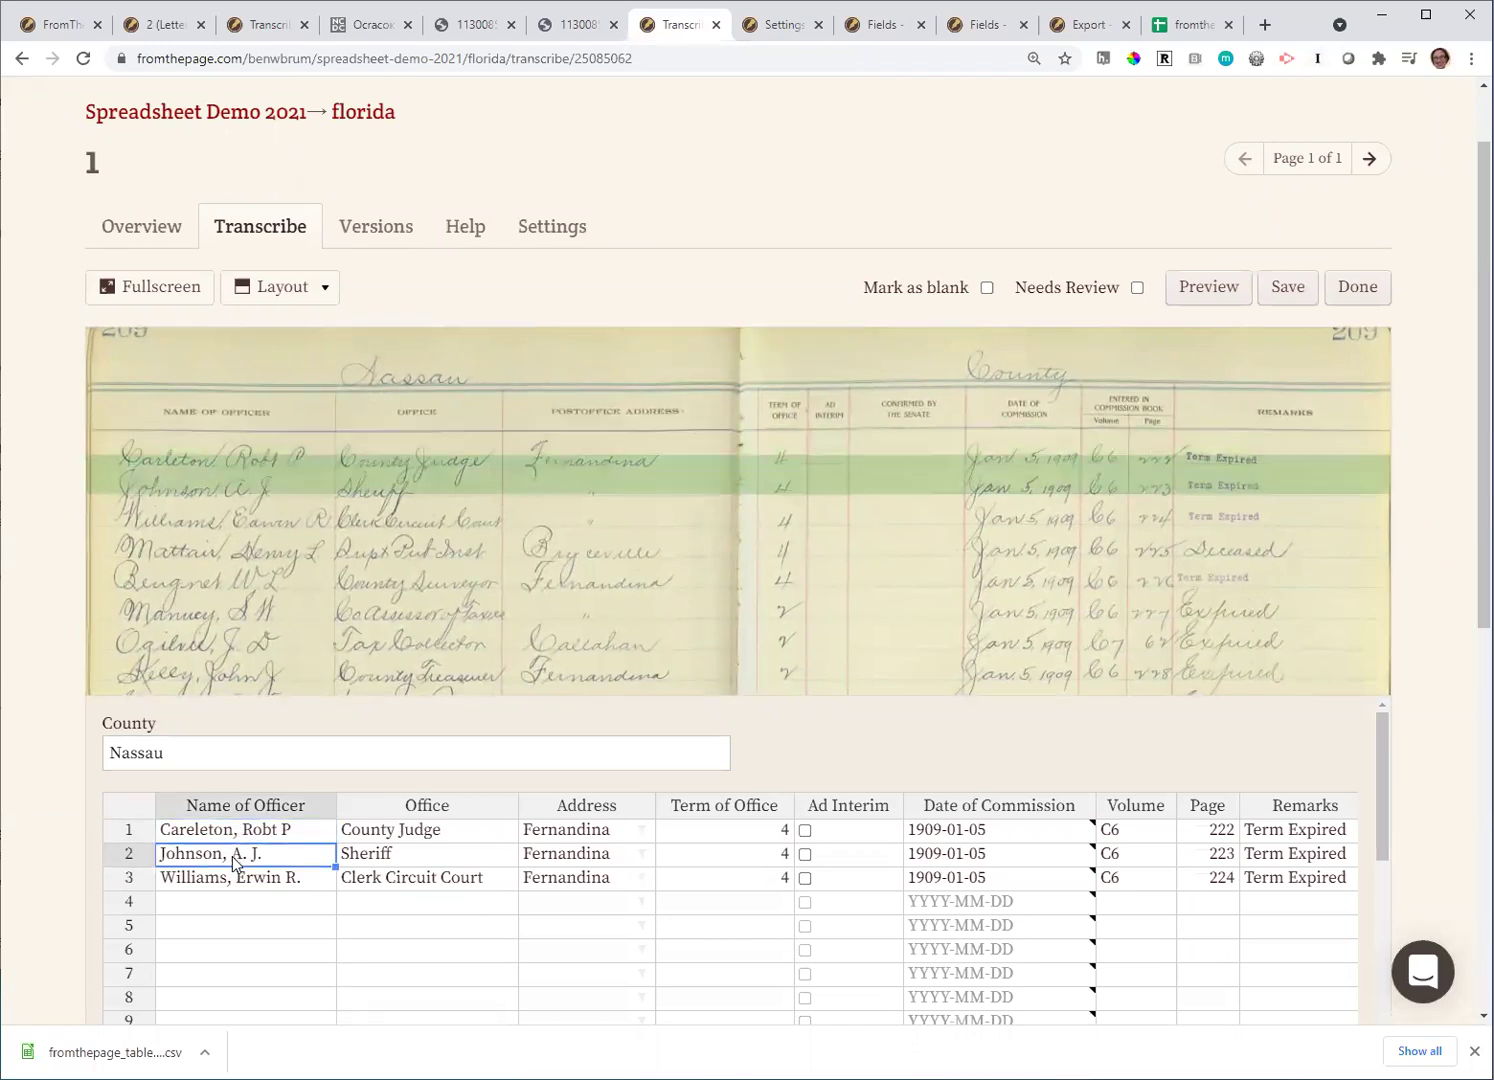
left_click(232, 882)
Fill row 4 with the officer's name from the ledger, the office "Supt. Pub. Inst" and the address Bryceville
left_click(230, 902)
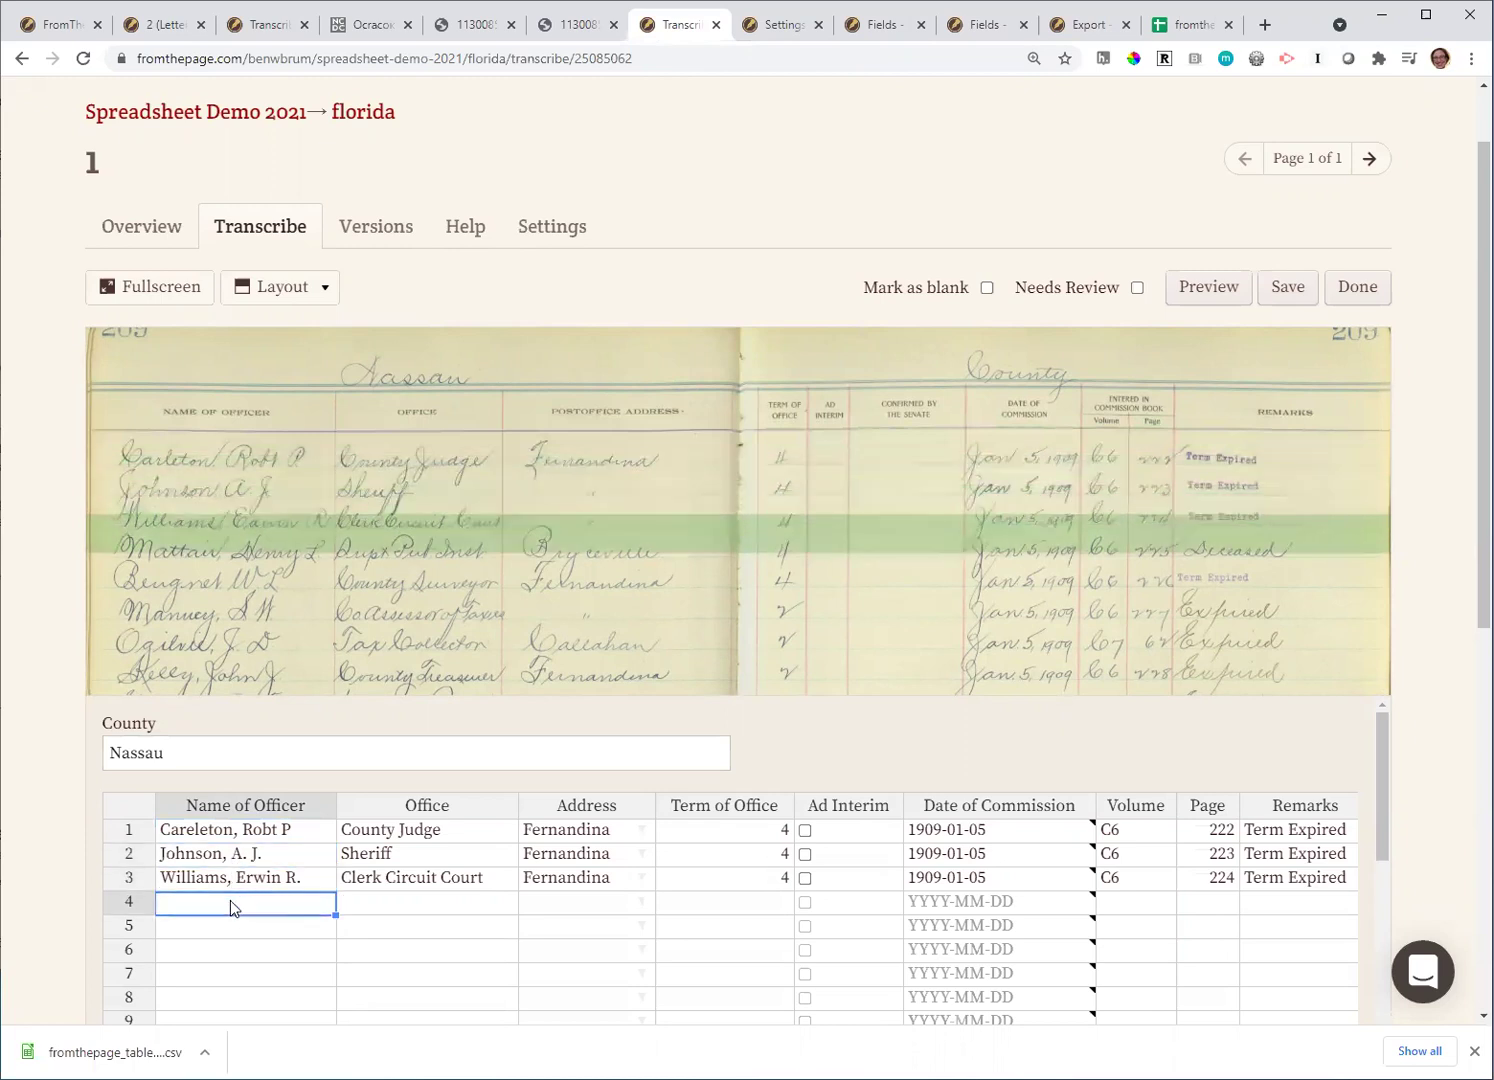
type("Mattair, Henry L.")
key("Tab")
type("Supt. Pub. Inst")
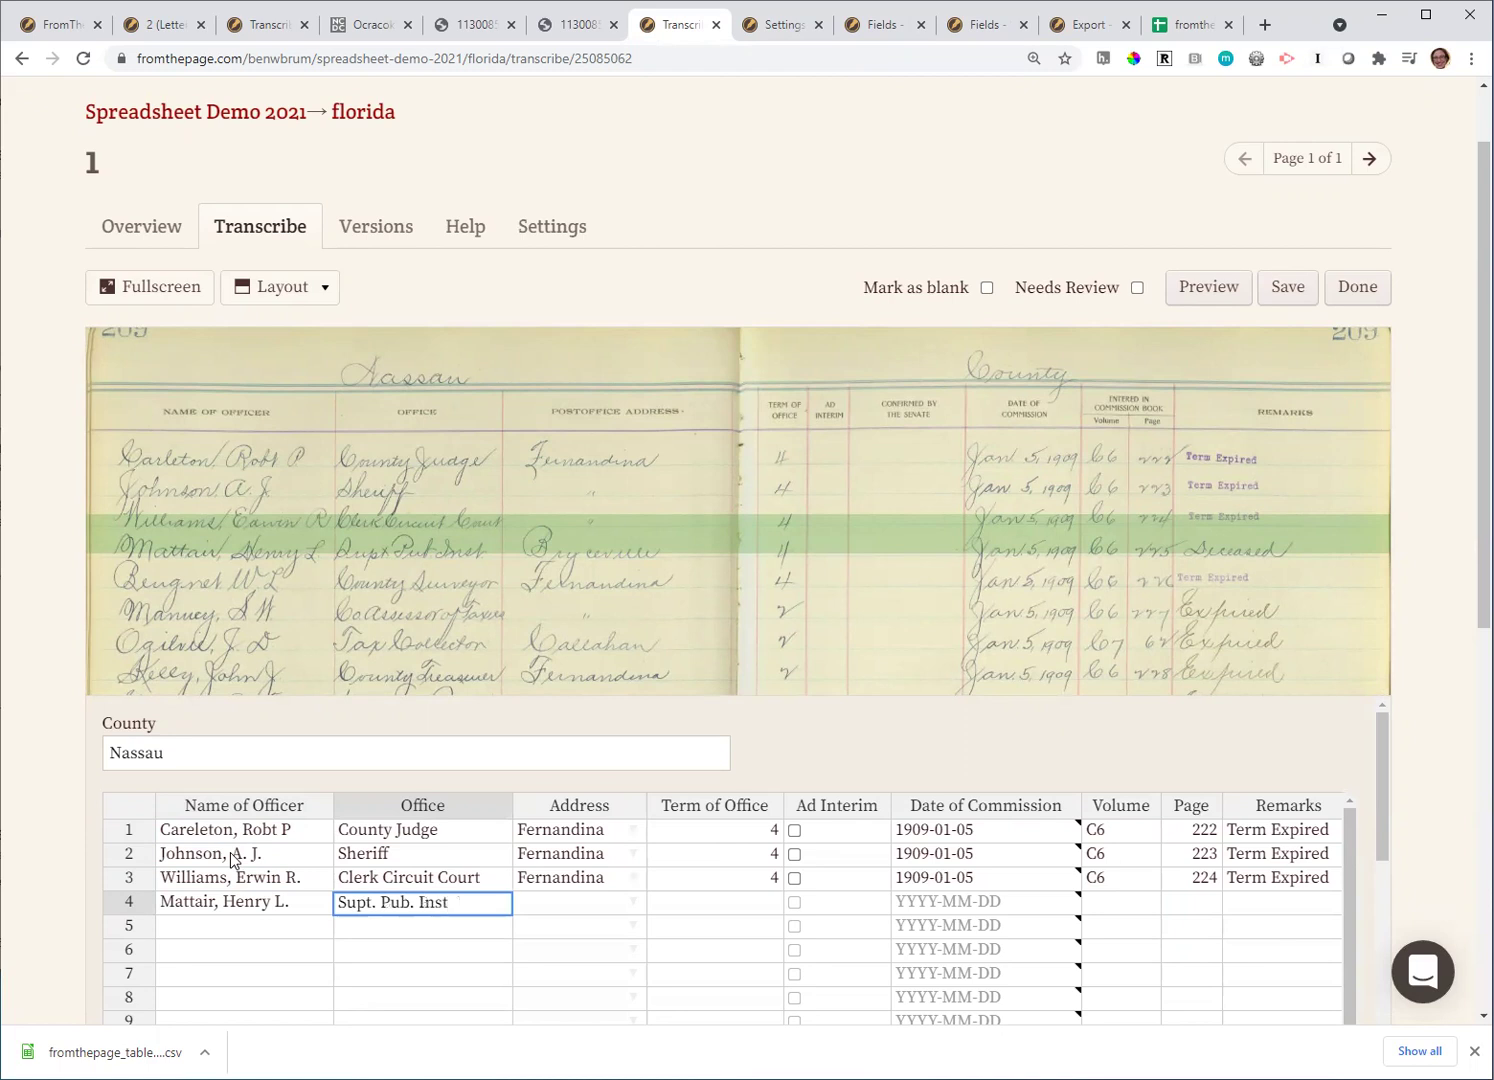
key("Tab")
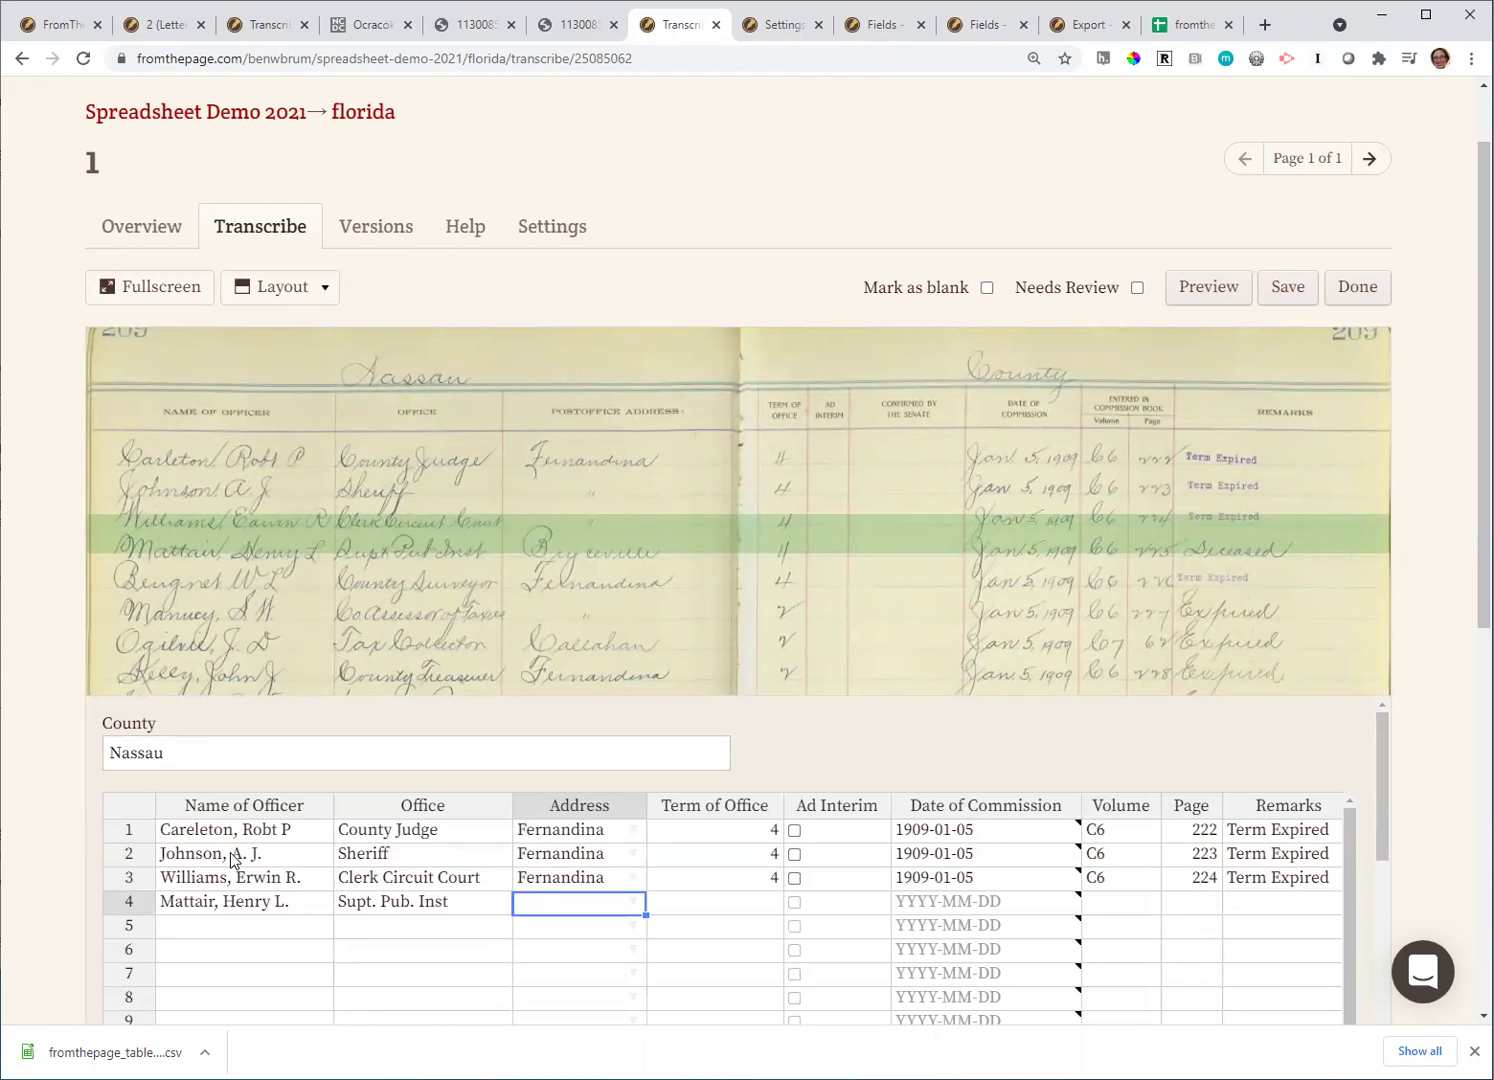
type("B")
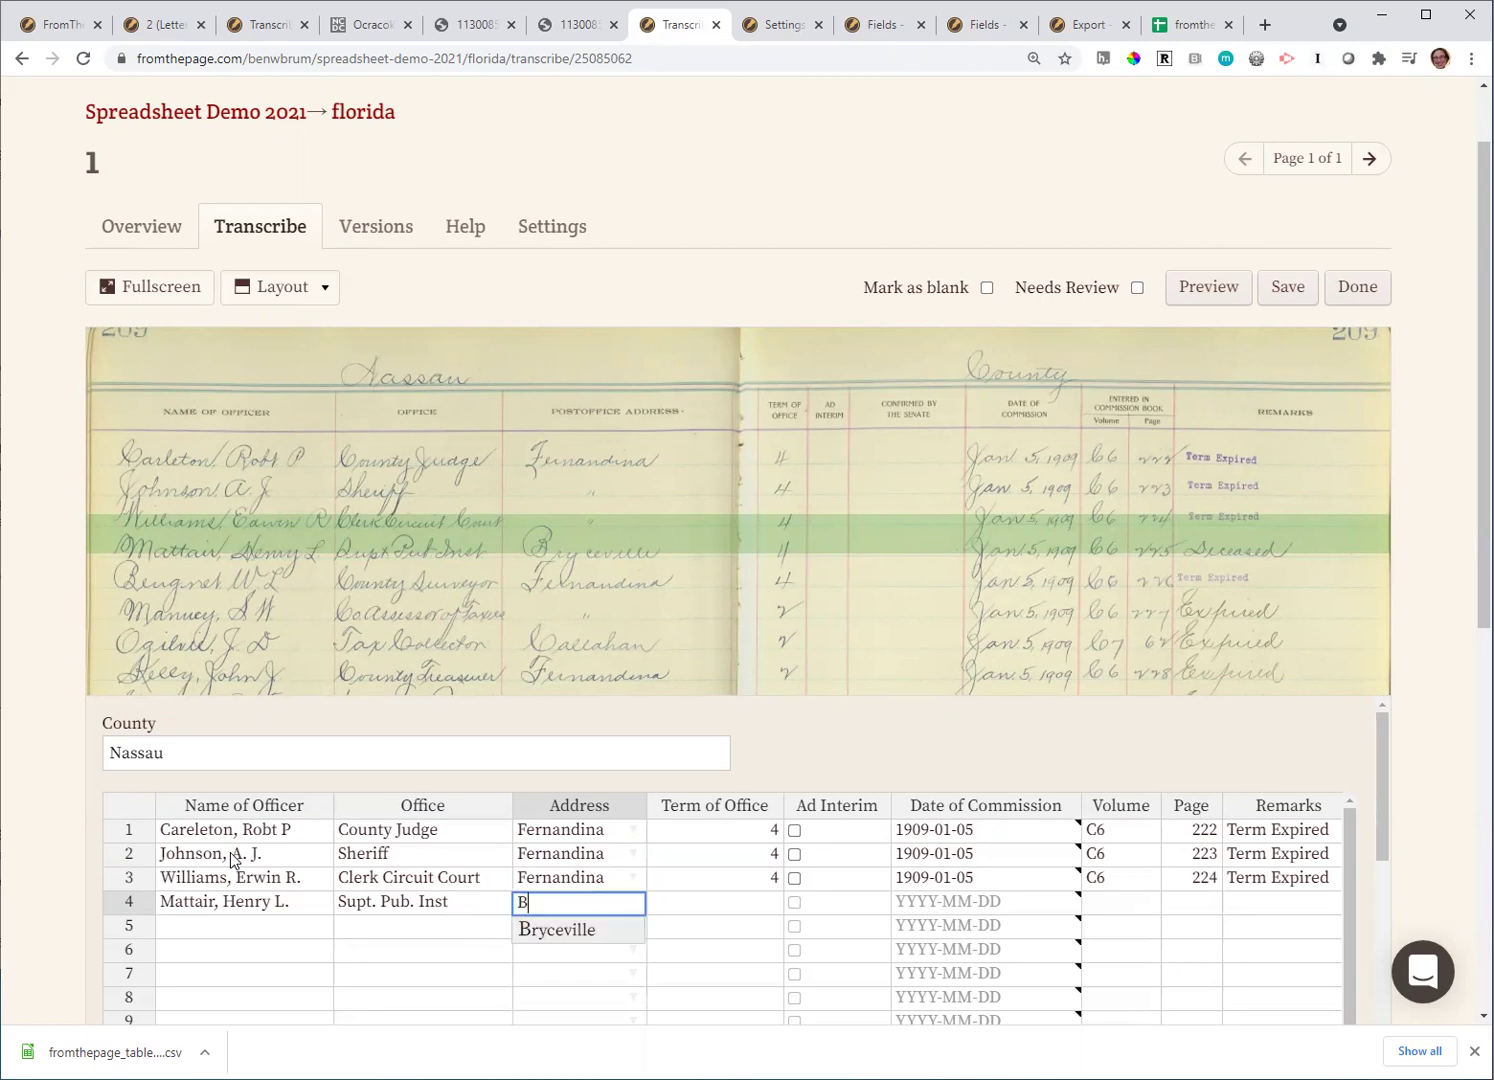
left_click(556, 930)
key("Tab")
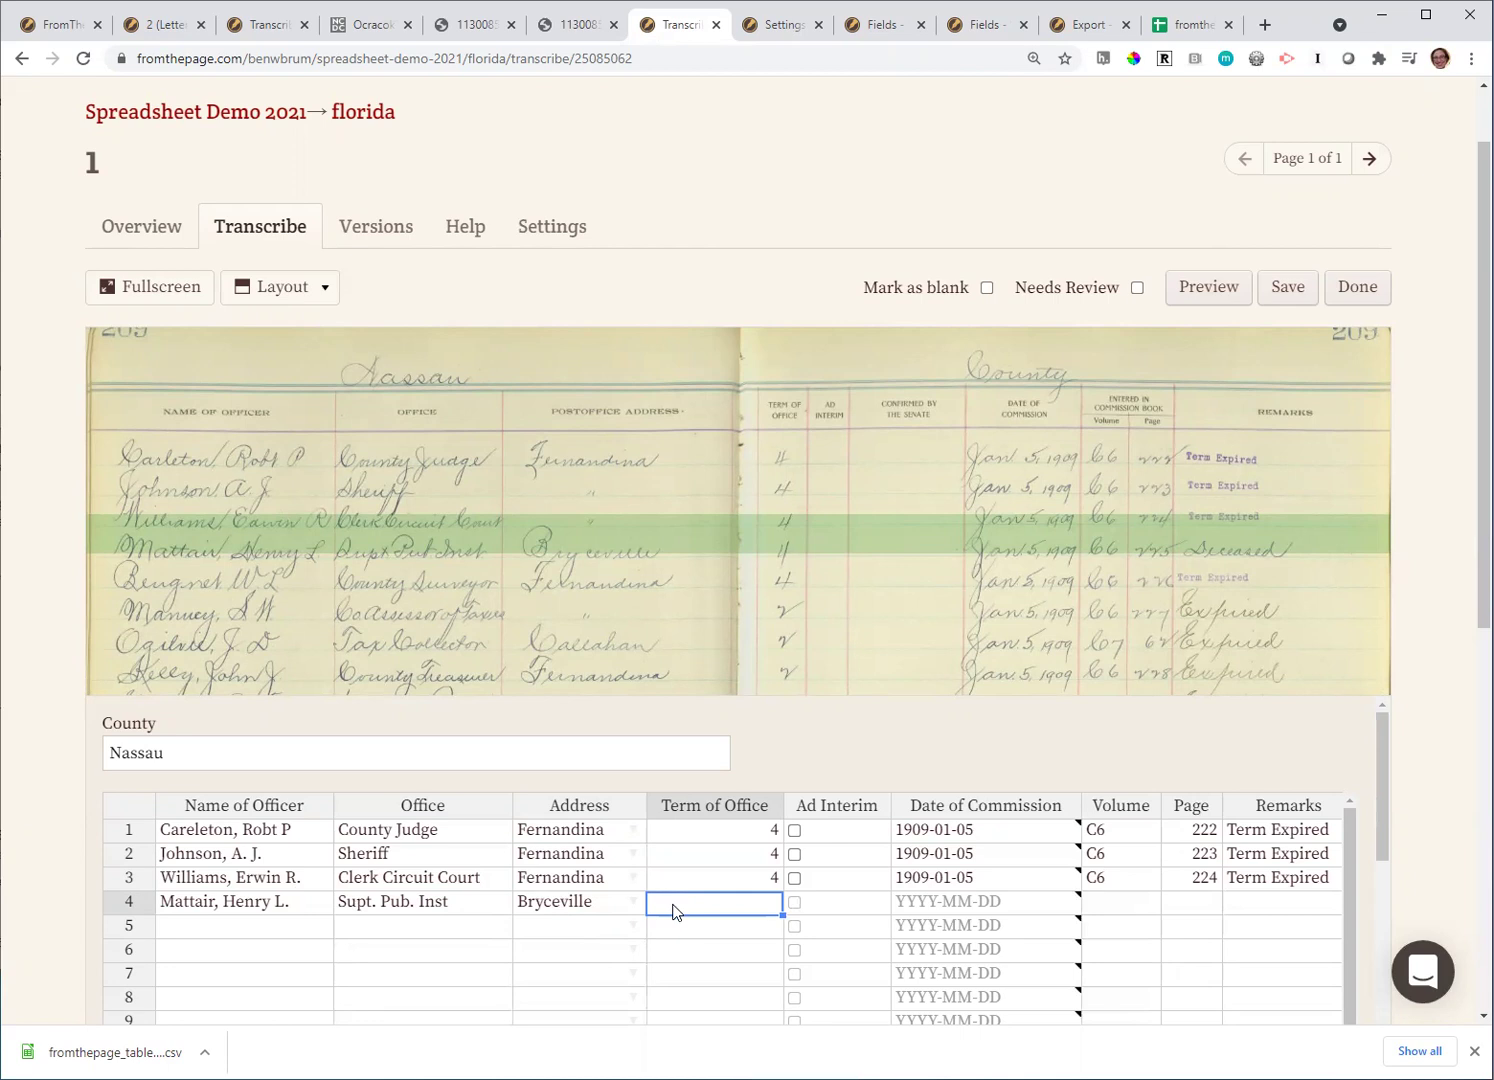
Try the non-numeric entry "e" in row 4's Term of Office and replace it with 4
type("e")
key("Tab")
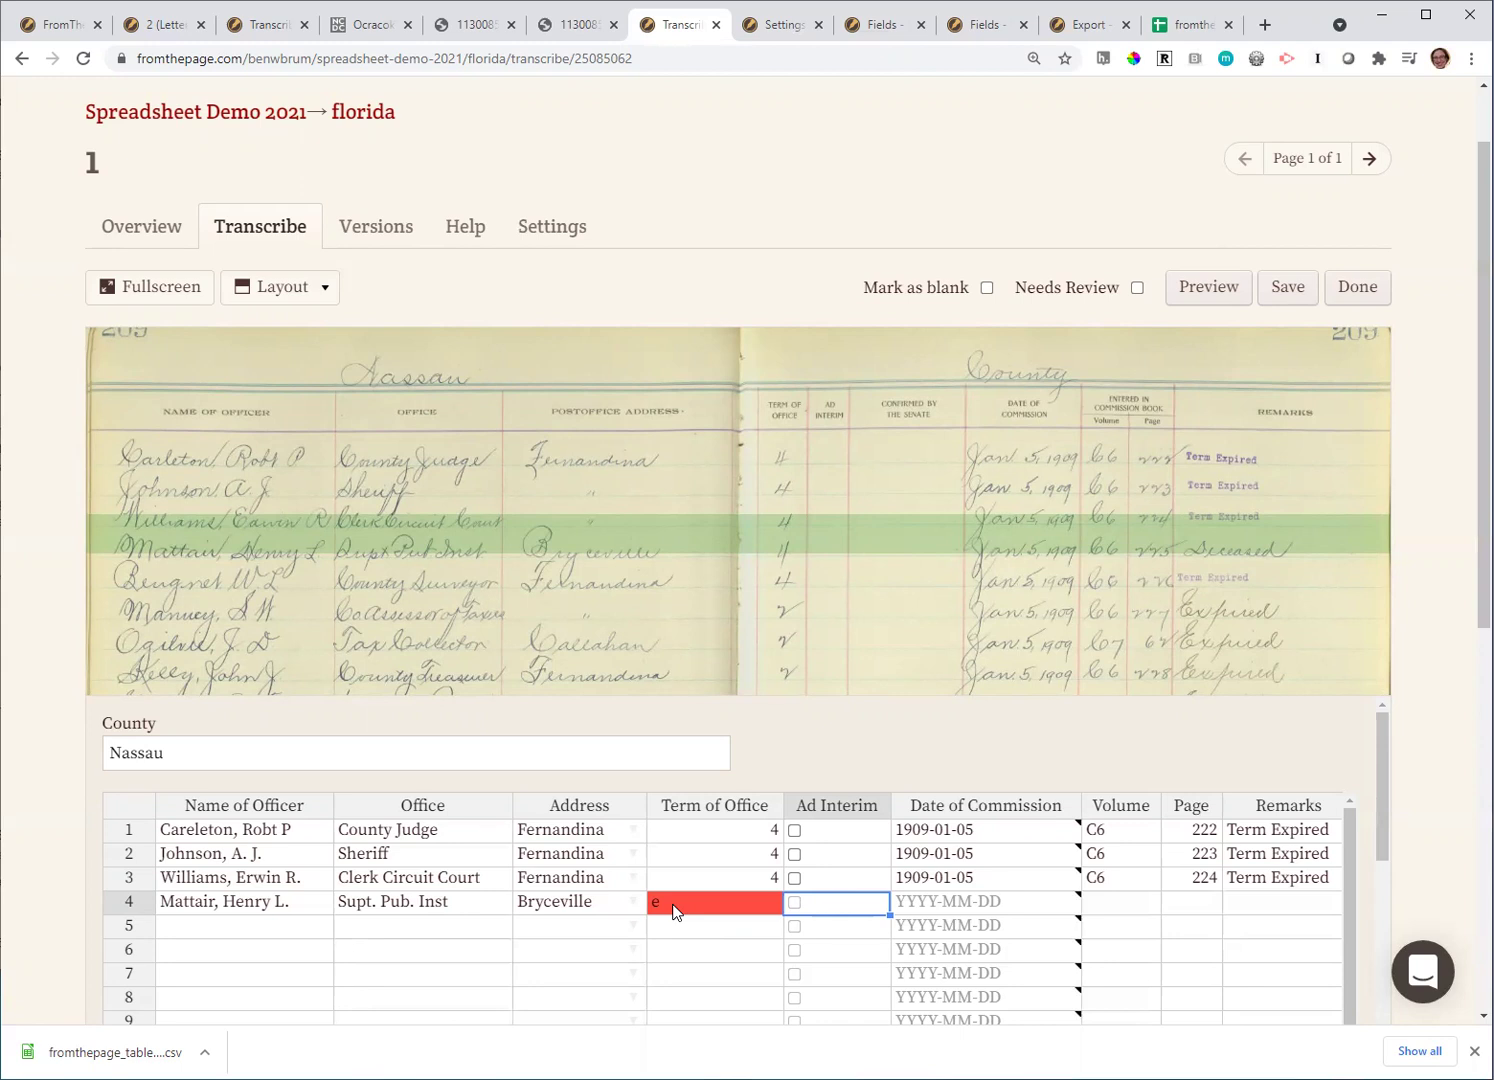
double_click(674, 908)
key("BackSpace")
type("4")
key("Tab")
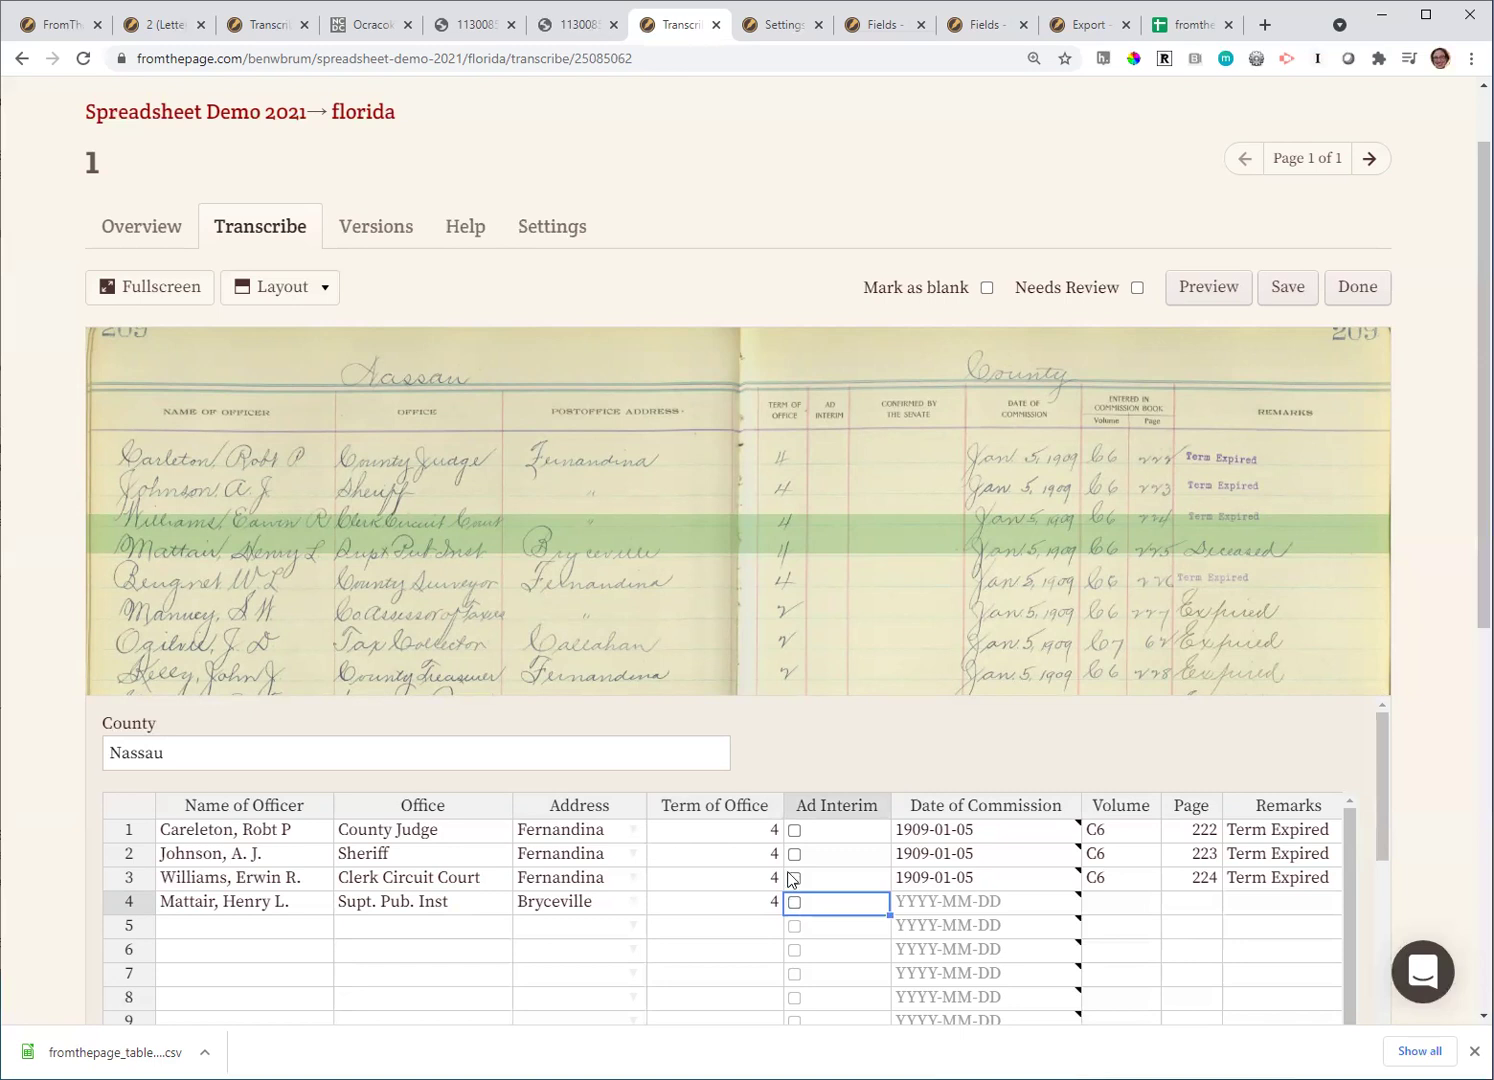
Complete row 4 with commission date 1909-01-05, volume C6, page 225 and the remark "Deceased", leaving Ad Interim unchecked
key("Tab")
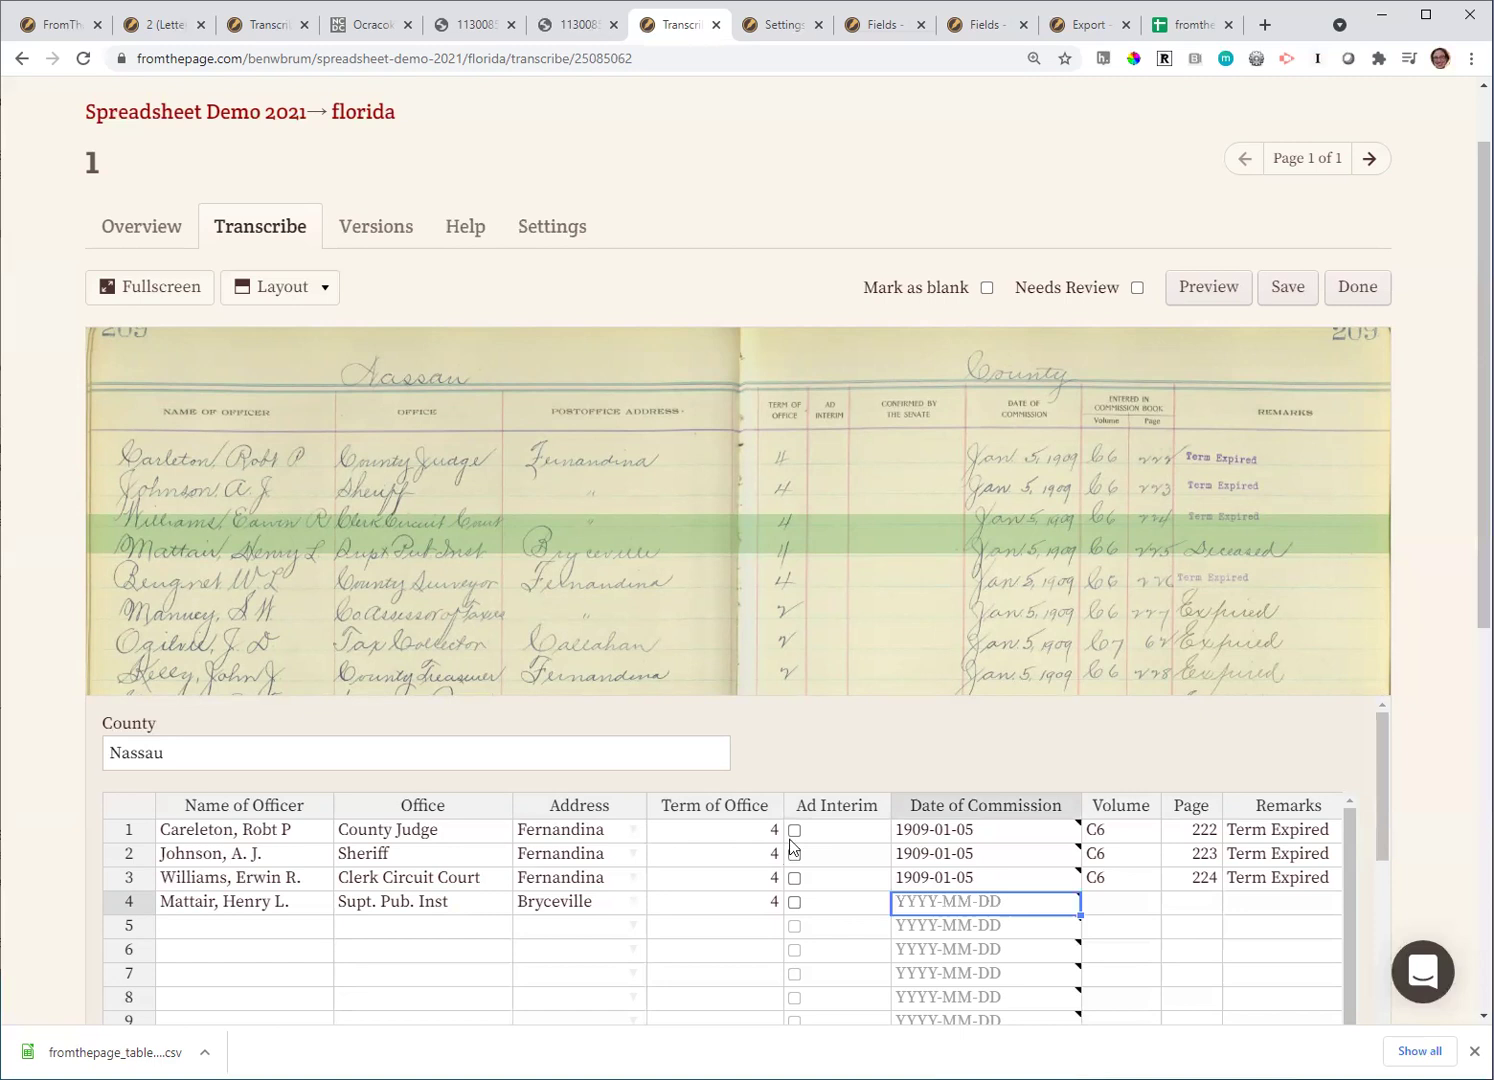
mouse_move(921, 912)
type("1909")
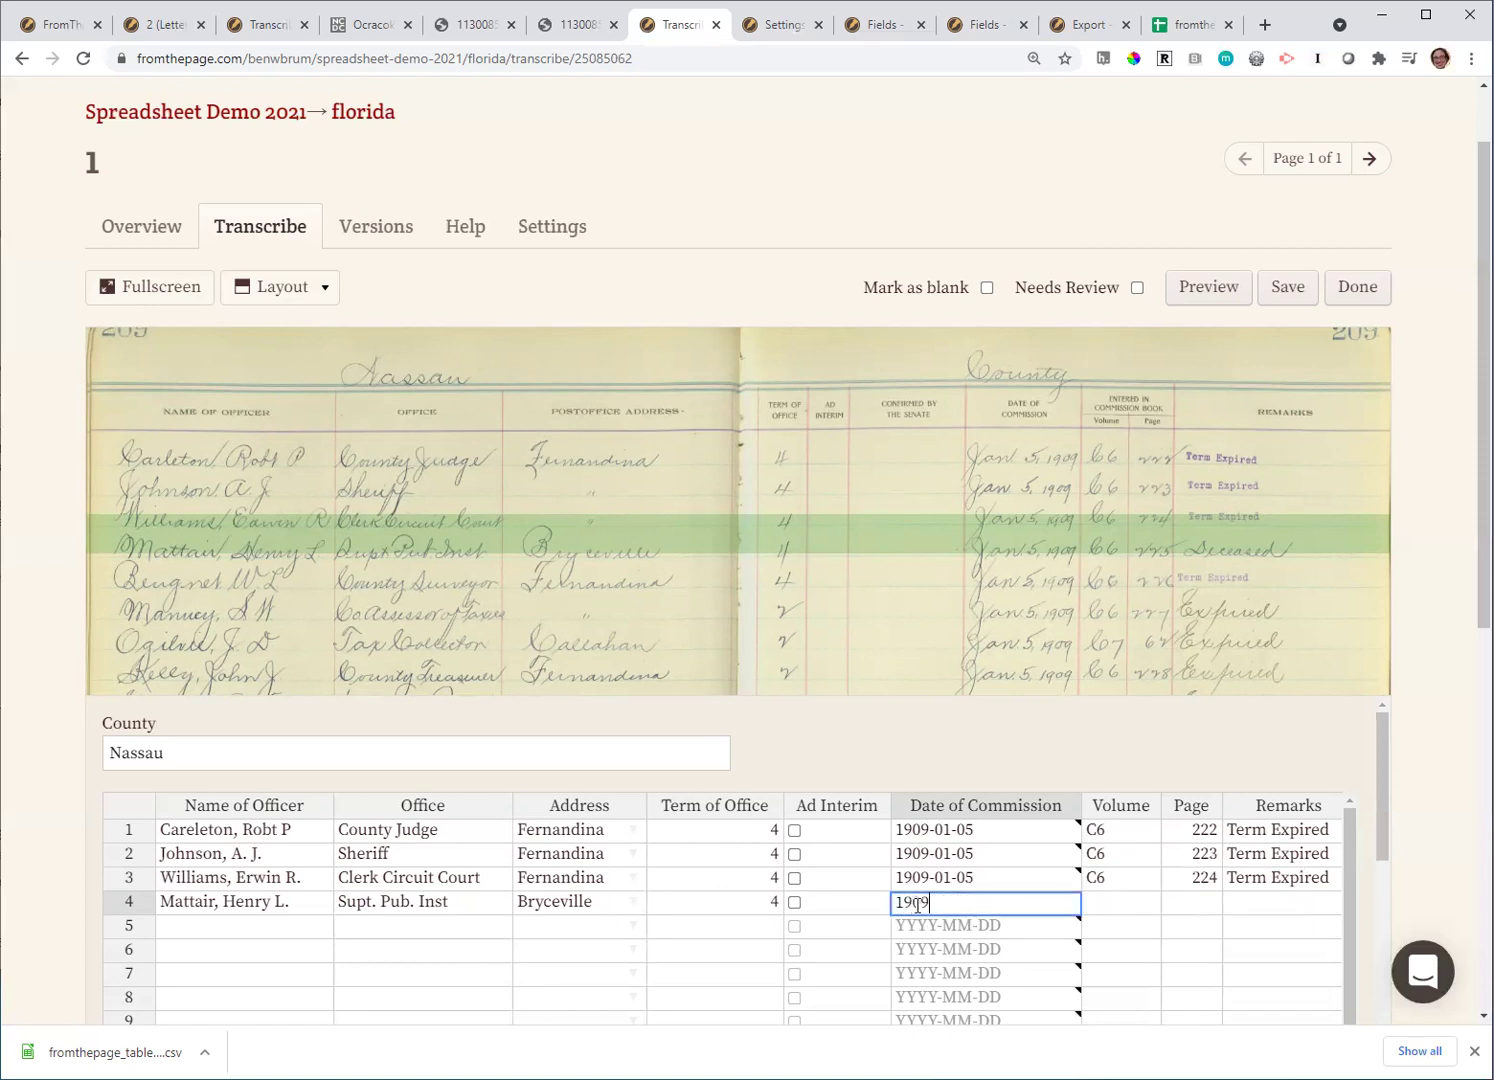
type("-01-05")
key("Tab")
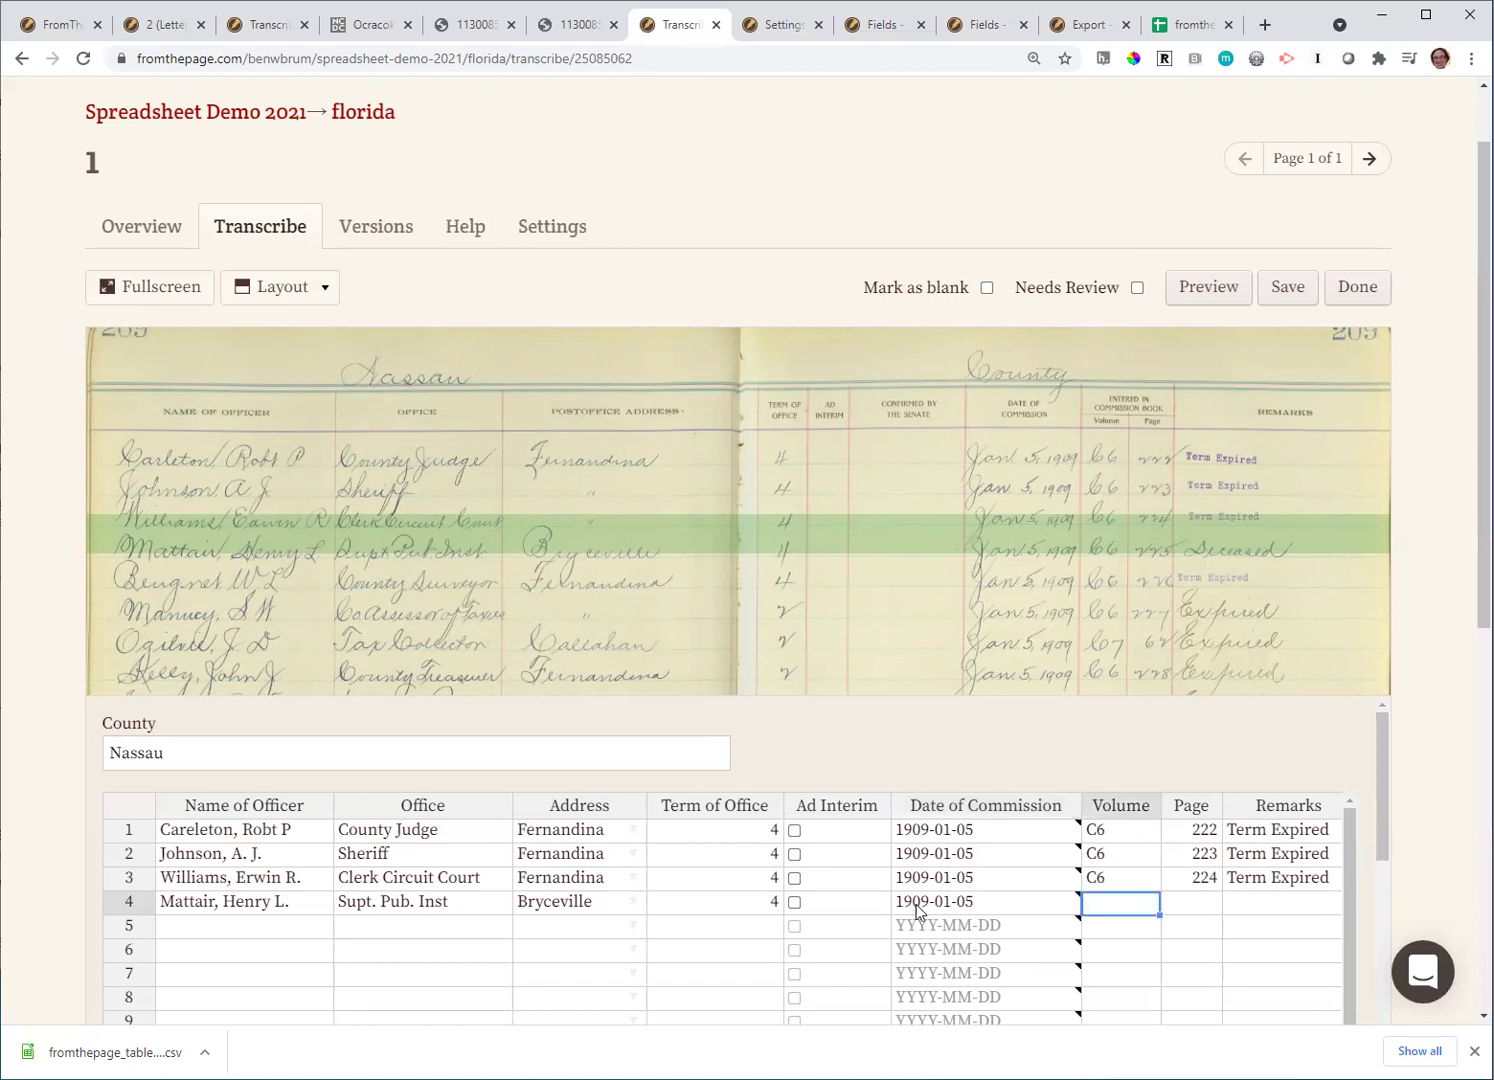
type("C6")
key("Tab")
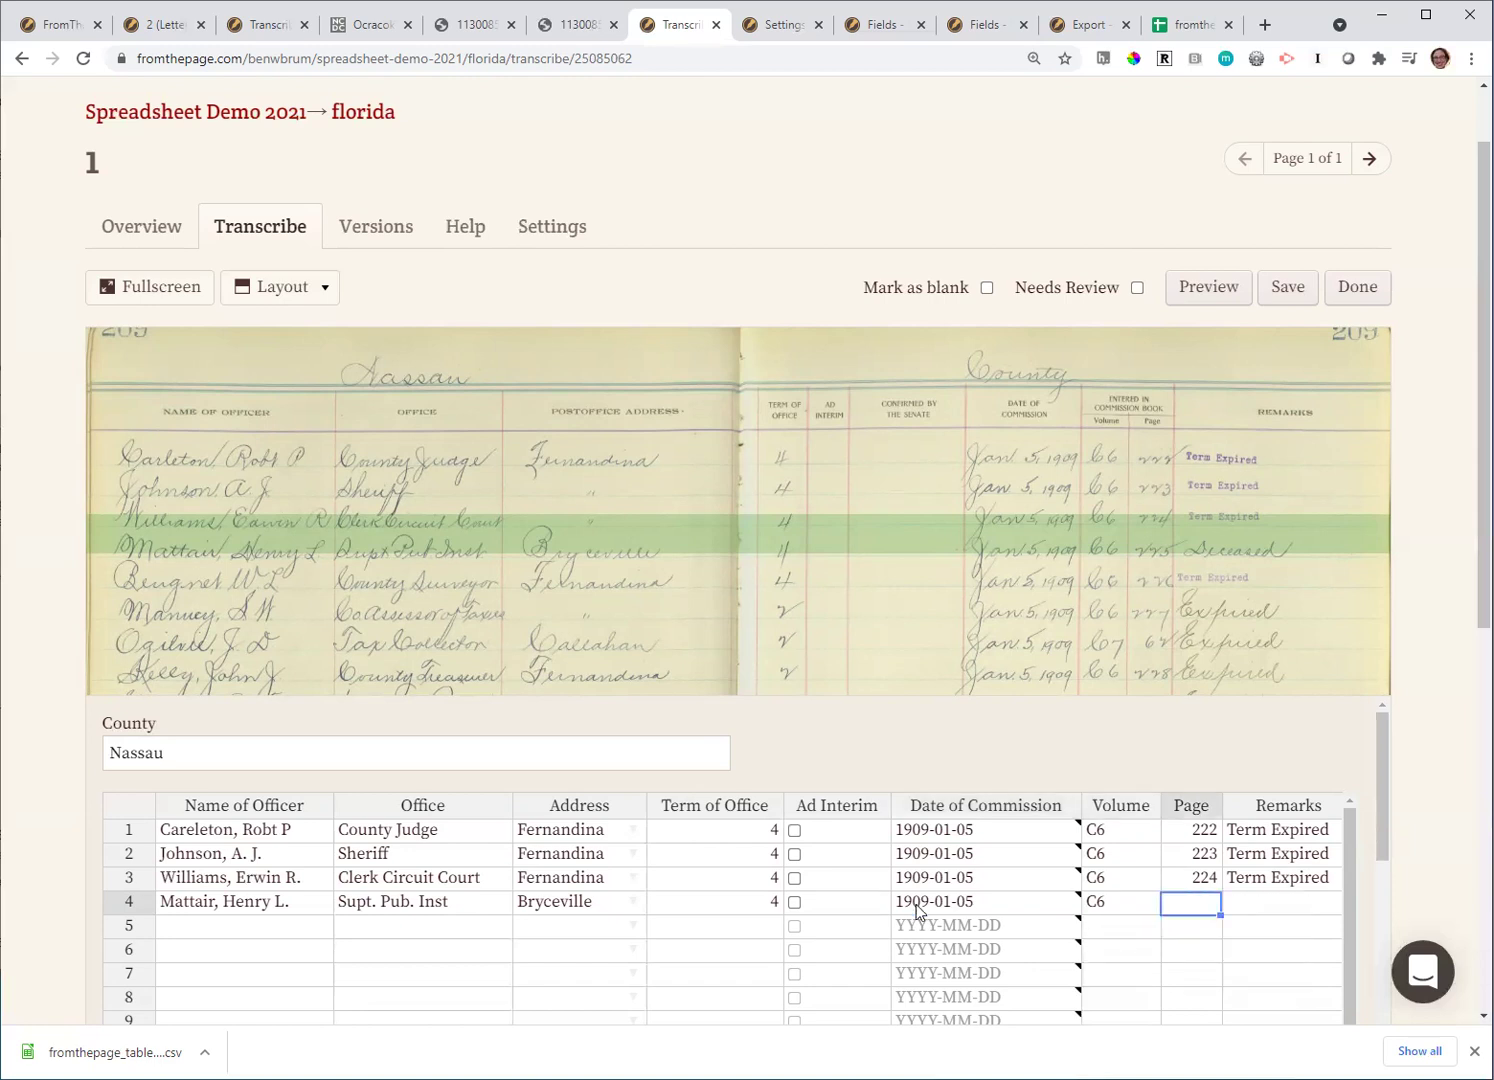
type("225")
key("Tab")
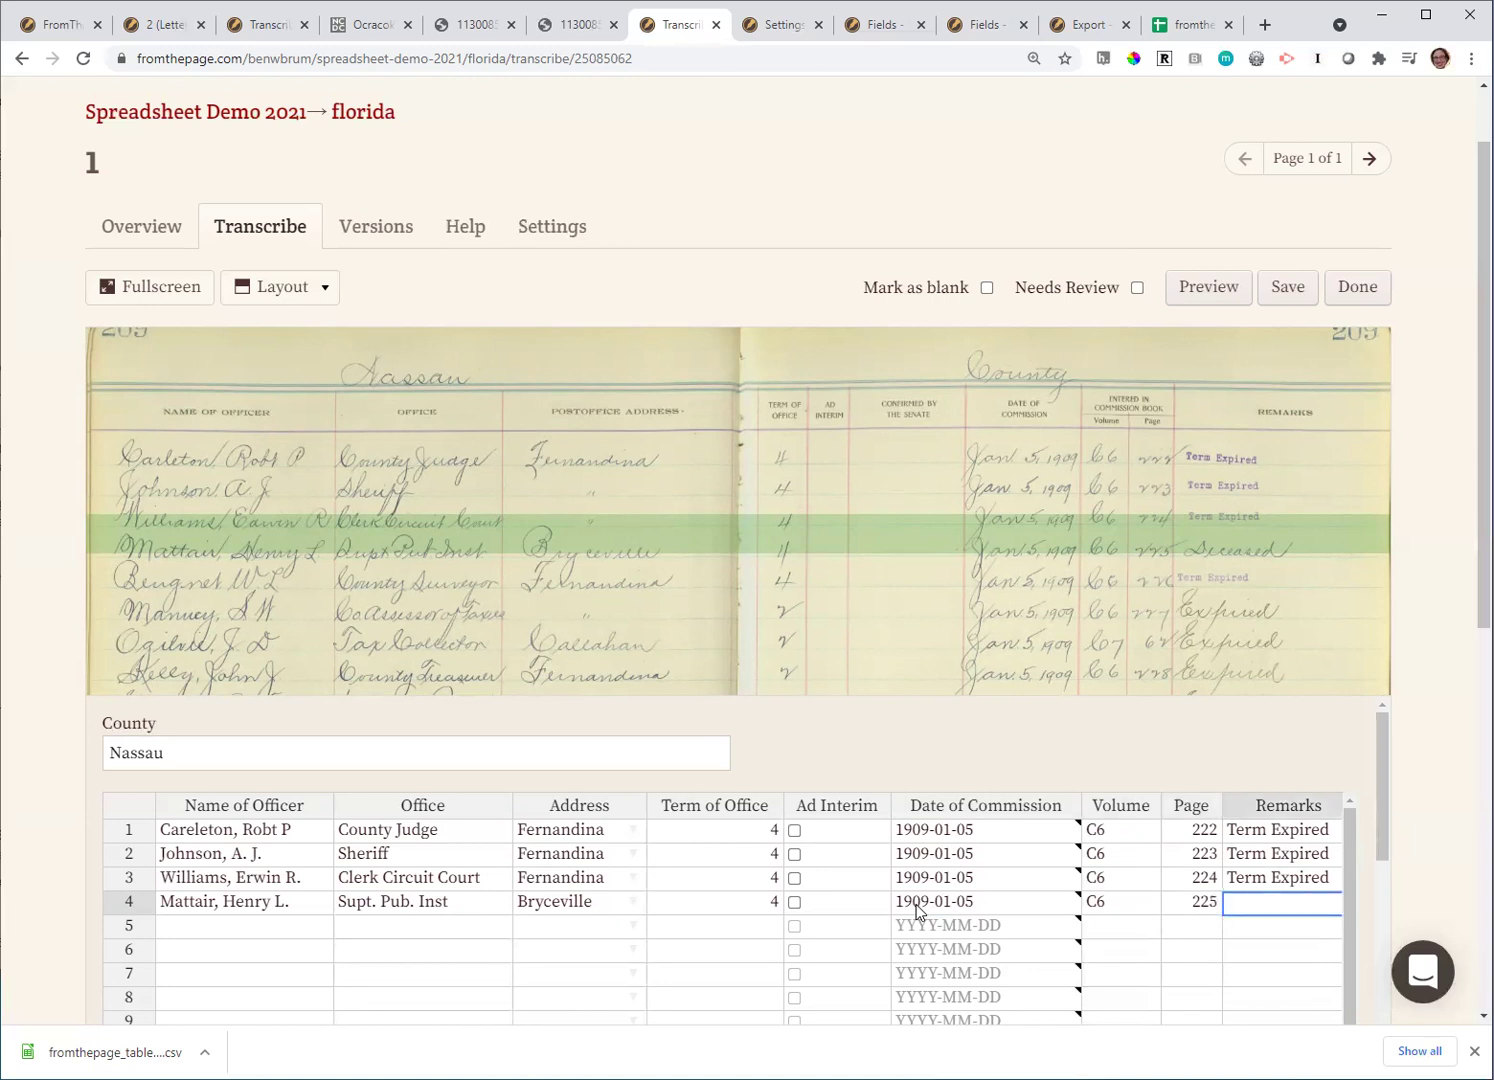
type("Deceased")
Save the transcription and show the page's overview with the facsimile beside the transcribed table
scroll(1416, 788, "down", 1)
scroll(1416, 788, "down", 1)
scroll(1413, 787, "up", 1)
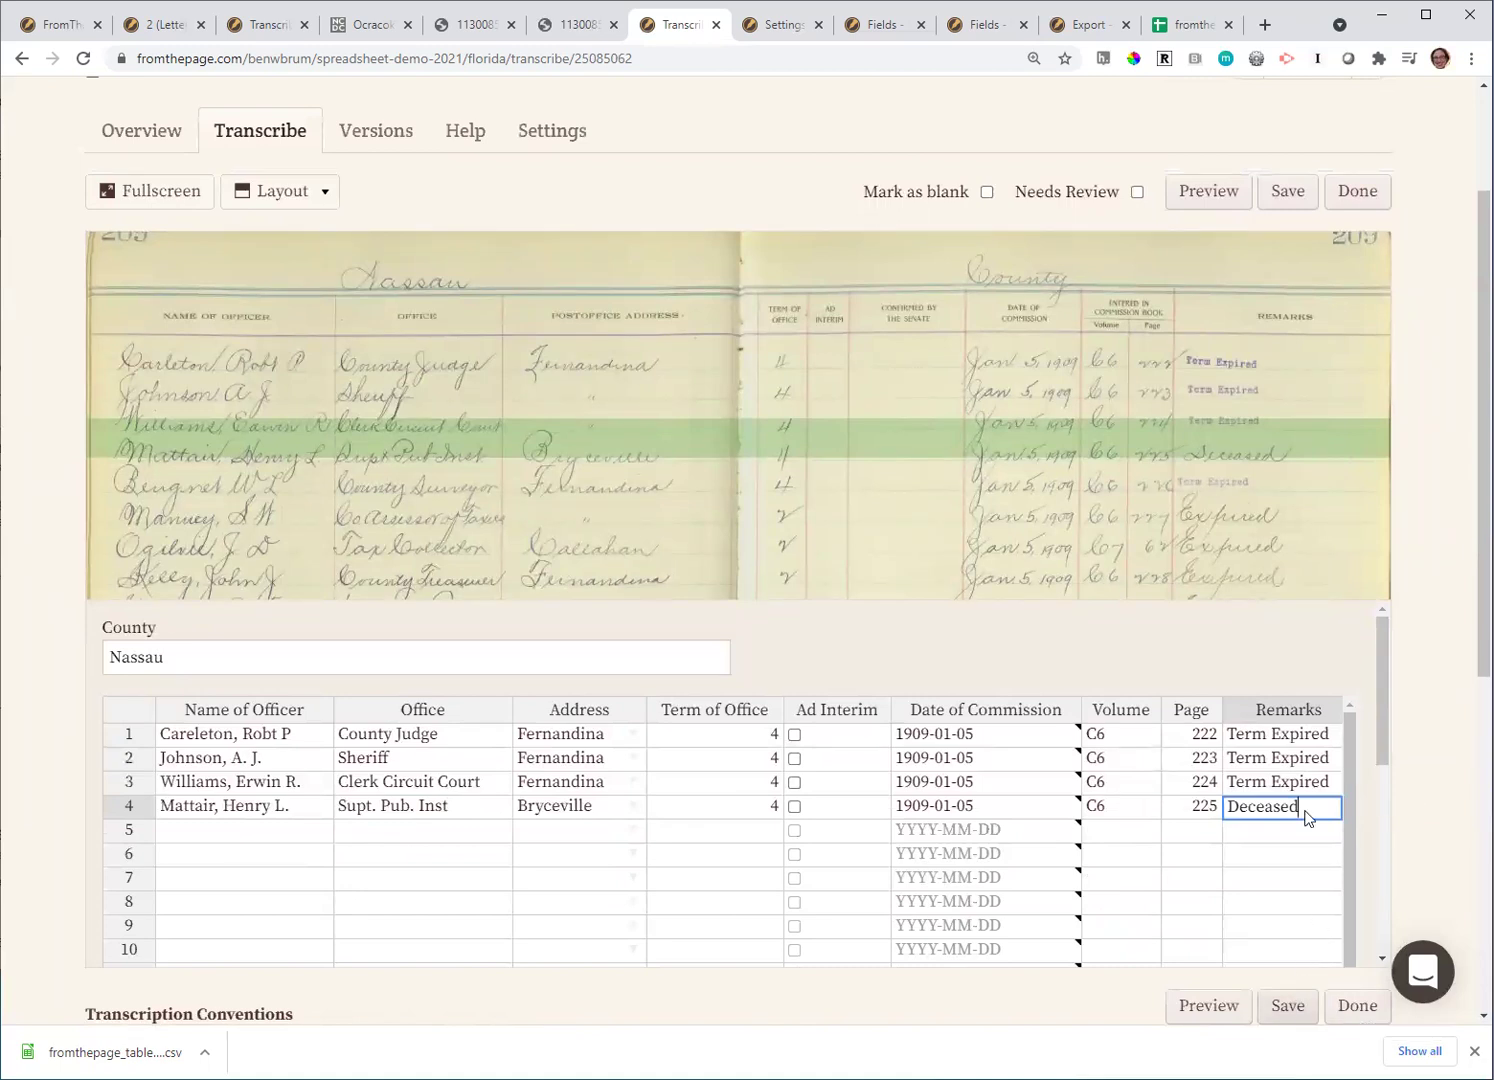
left_click(1288, 192)
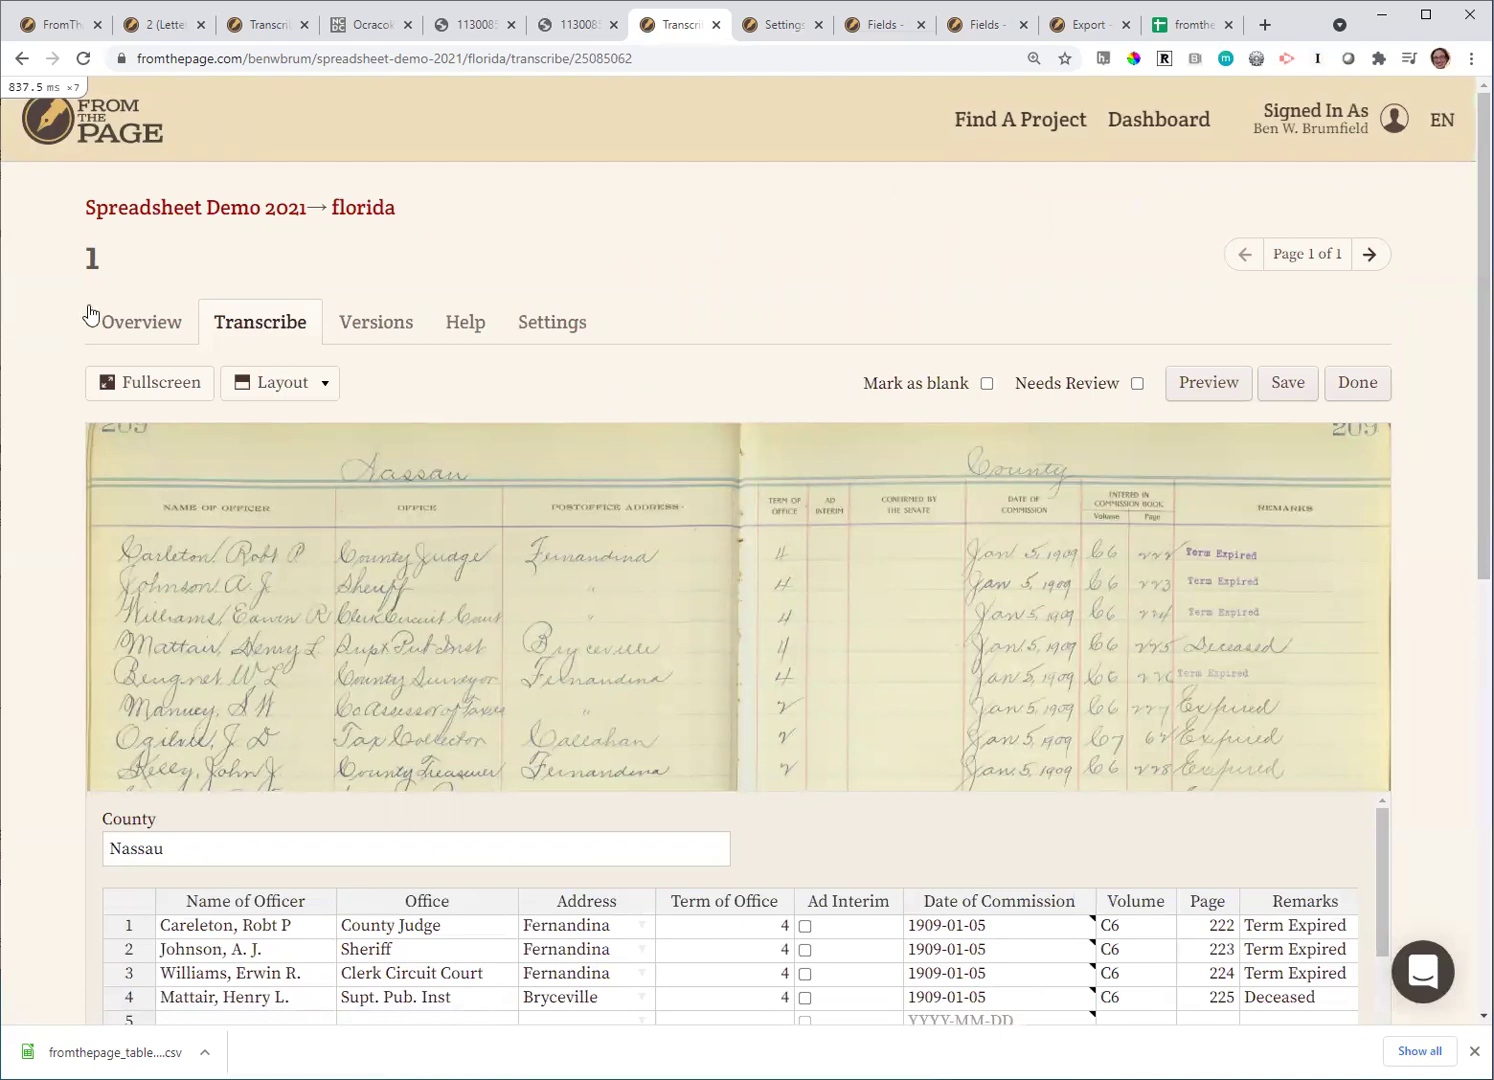
left_click(120, 328)
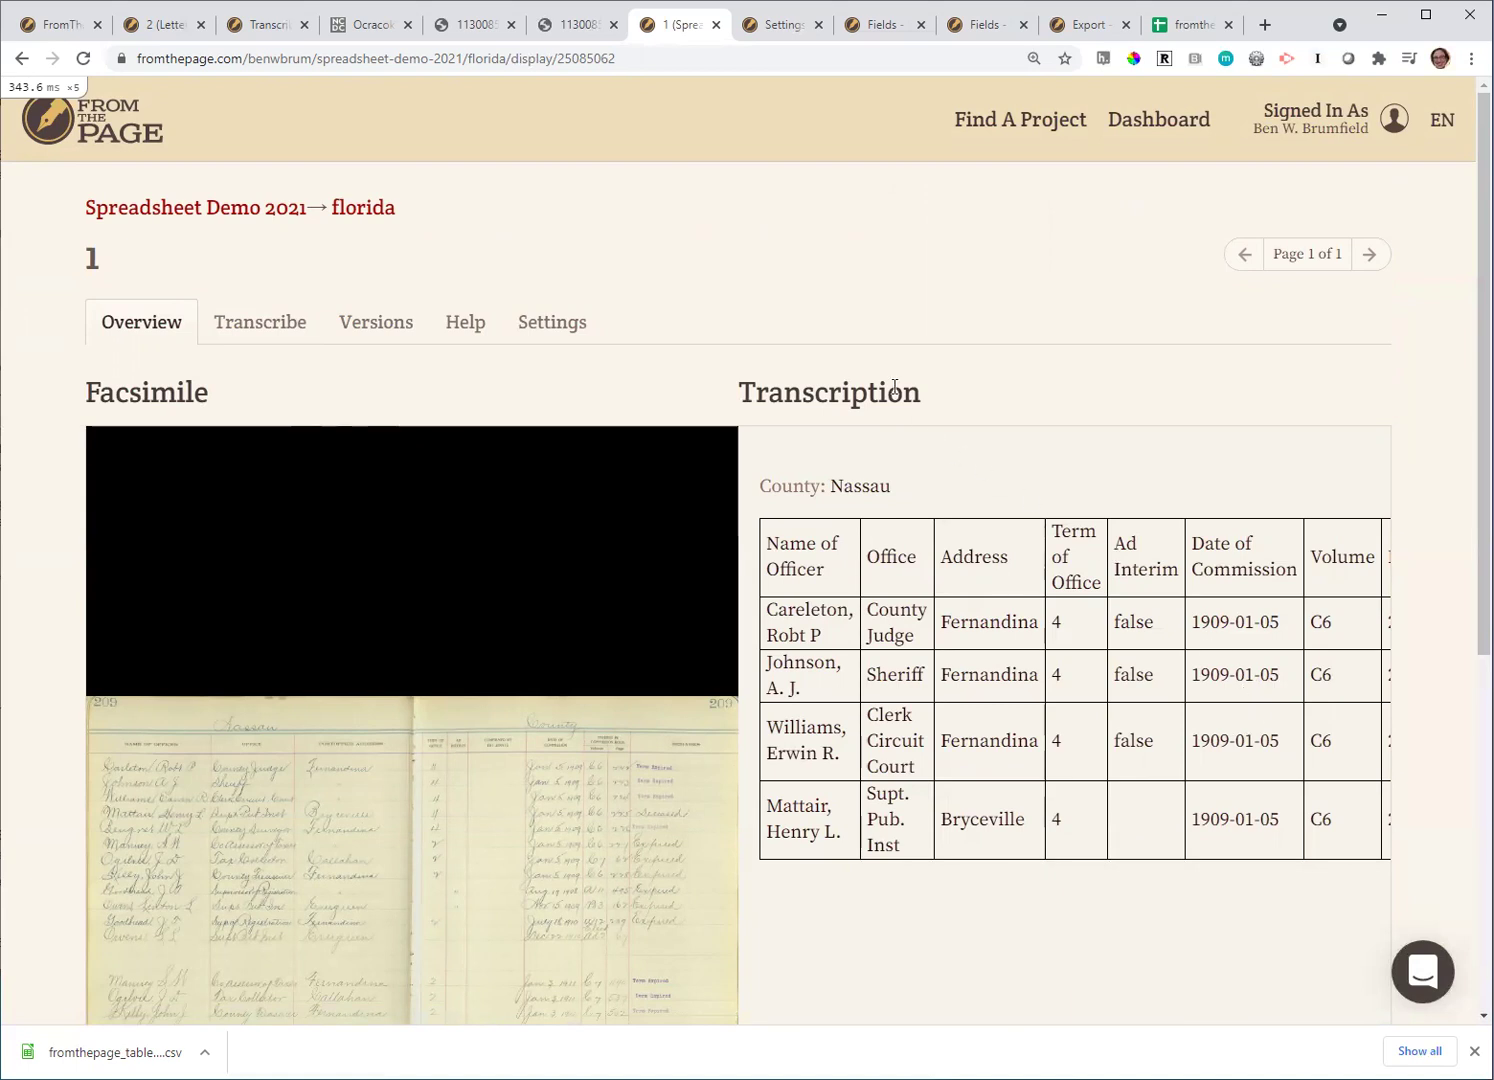
Examine the Transcription Type section in the settings of the Spreadsheet Demo 2021 collection
left_click(780, 31)
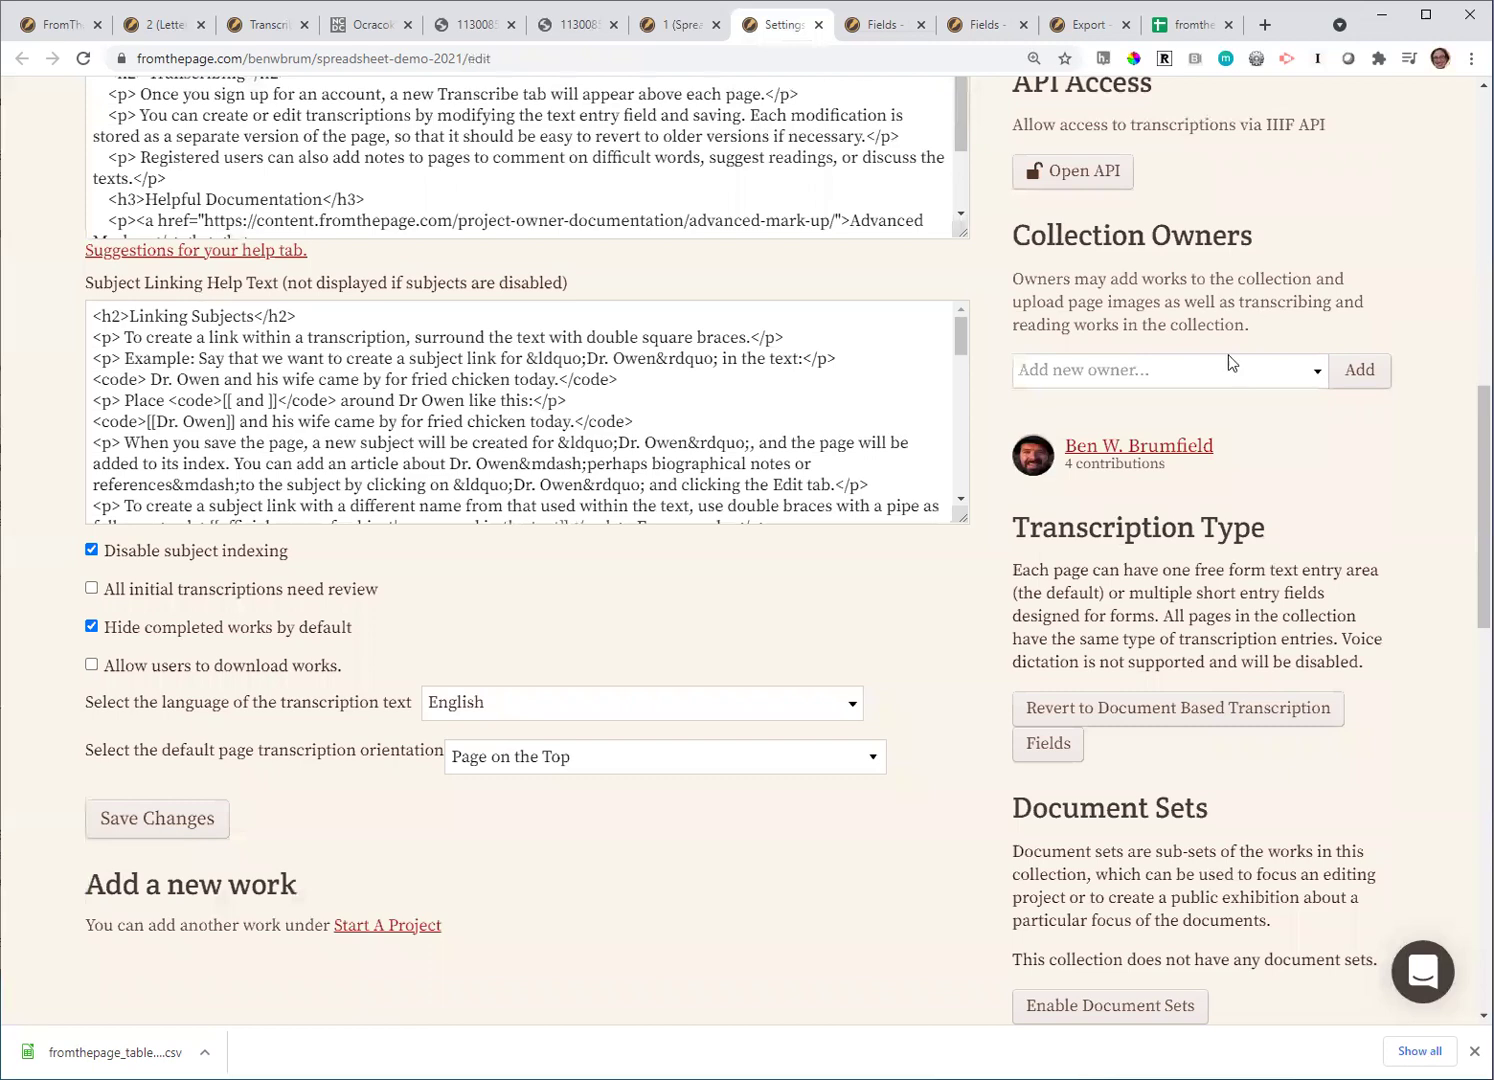
scroll(1219, 395, "up", 6)
scroll(1219, 394, "up", 7)
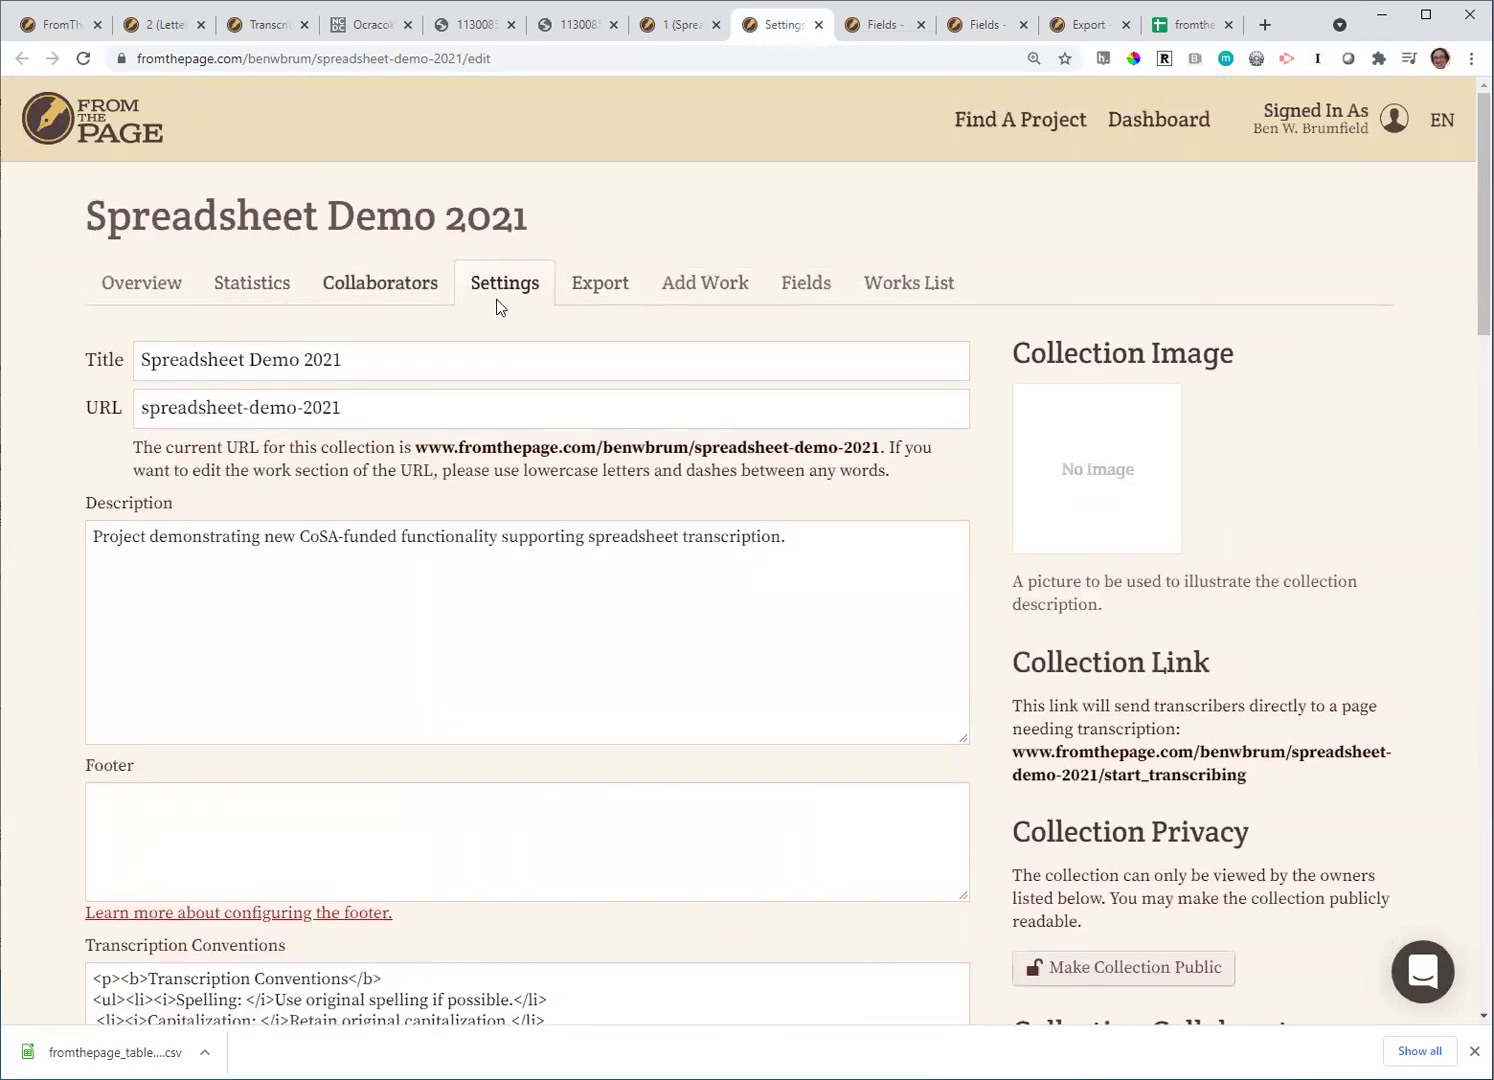
scroll(1226, 467, "down", 12)
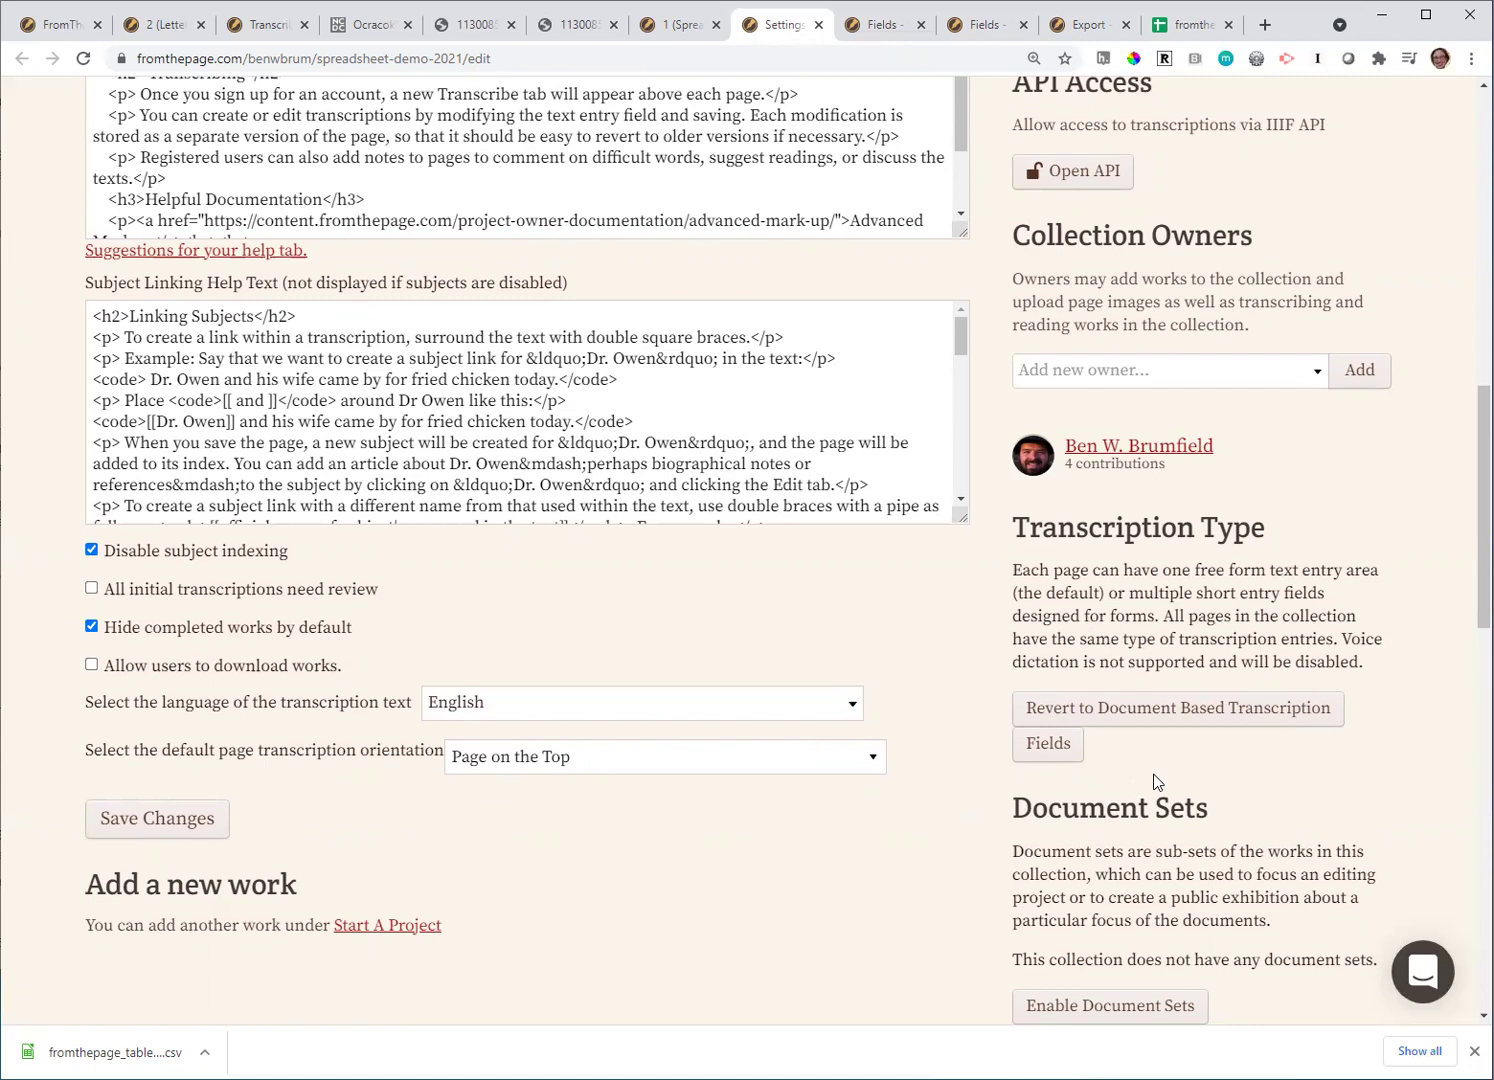
scroll(1157, 706, "up", 15)
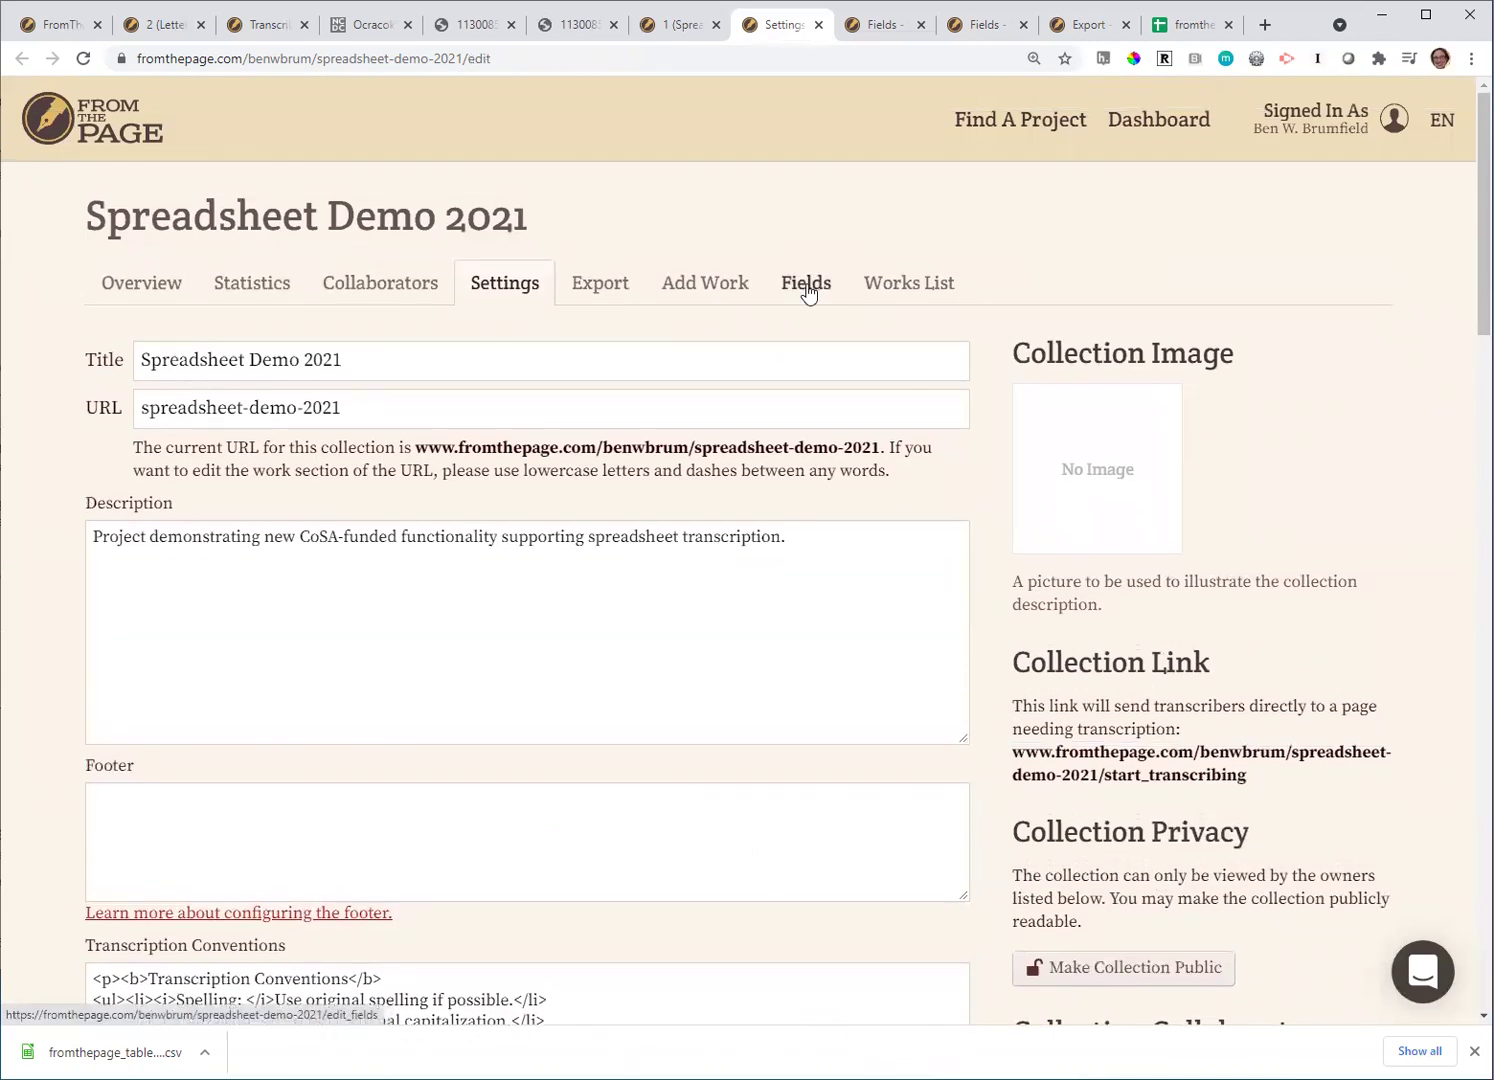
Open the collection's transcription fields and review the input types available for the Line 2 spreadsheet field
left_click(807, 289)
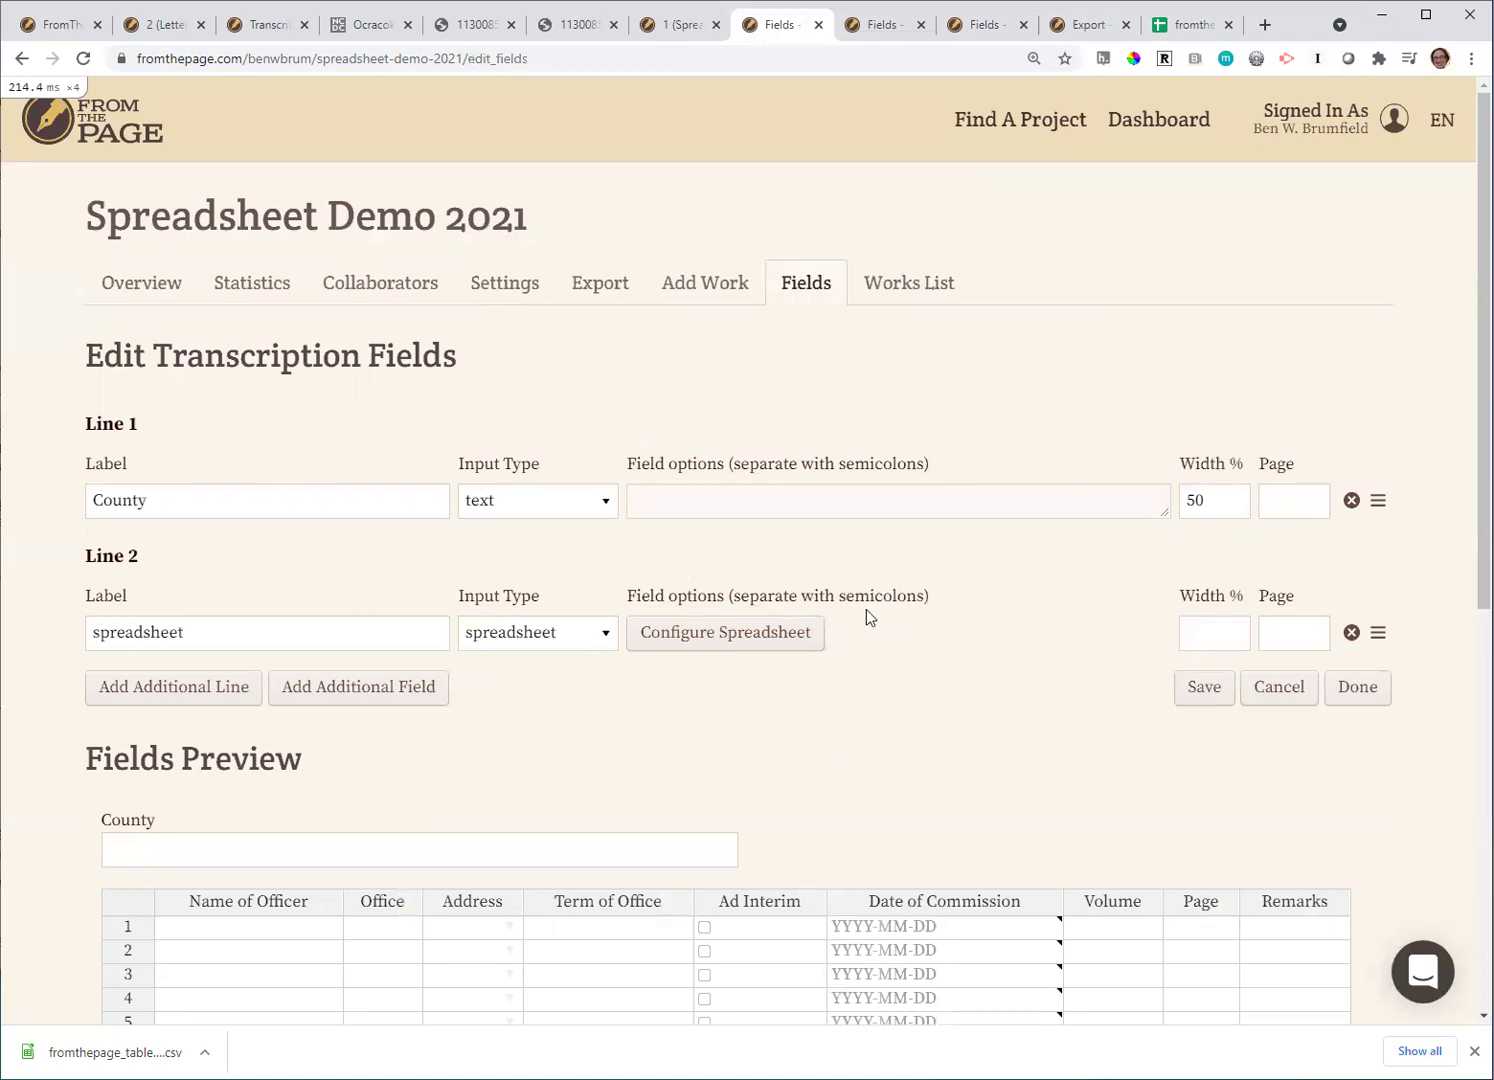
left_click(572, 637)
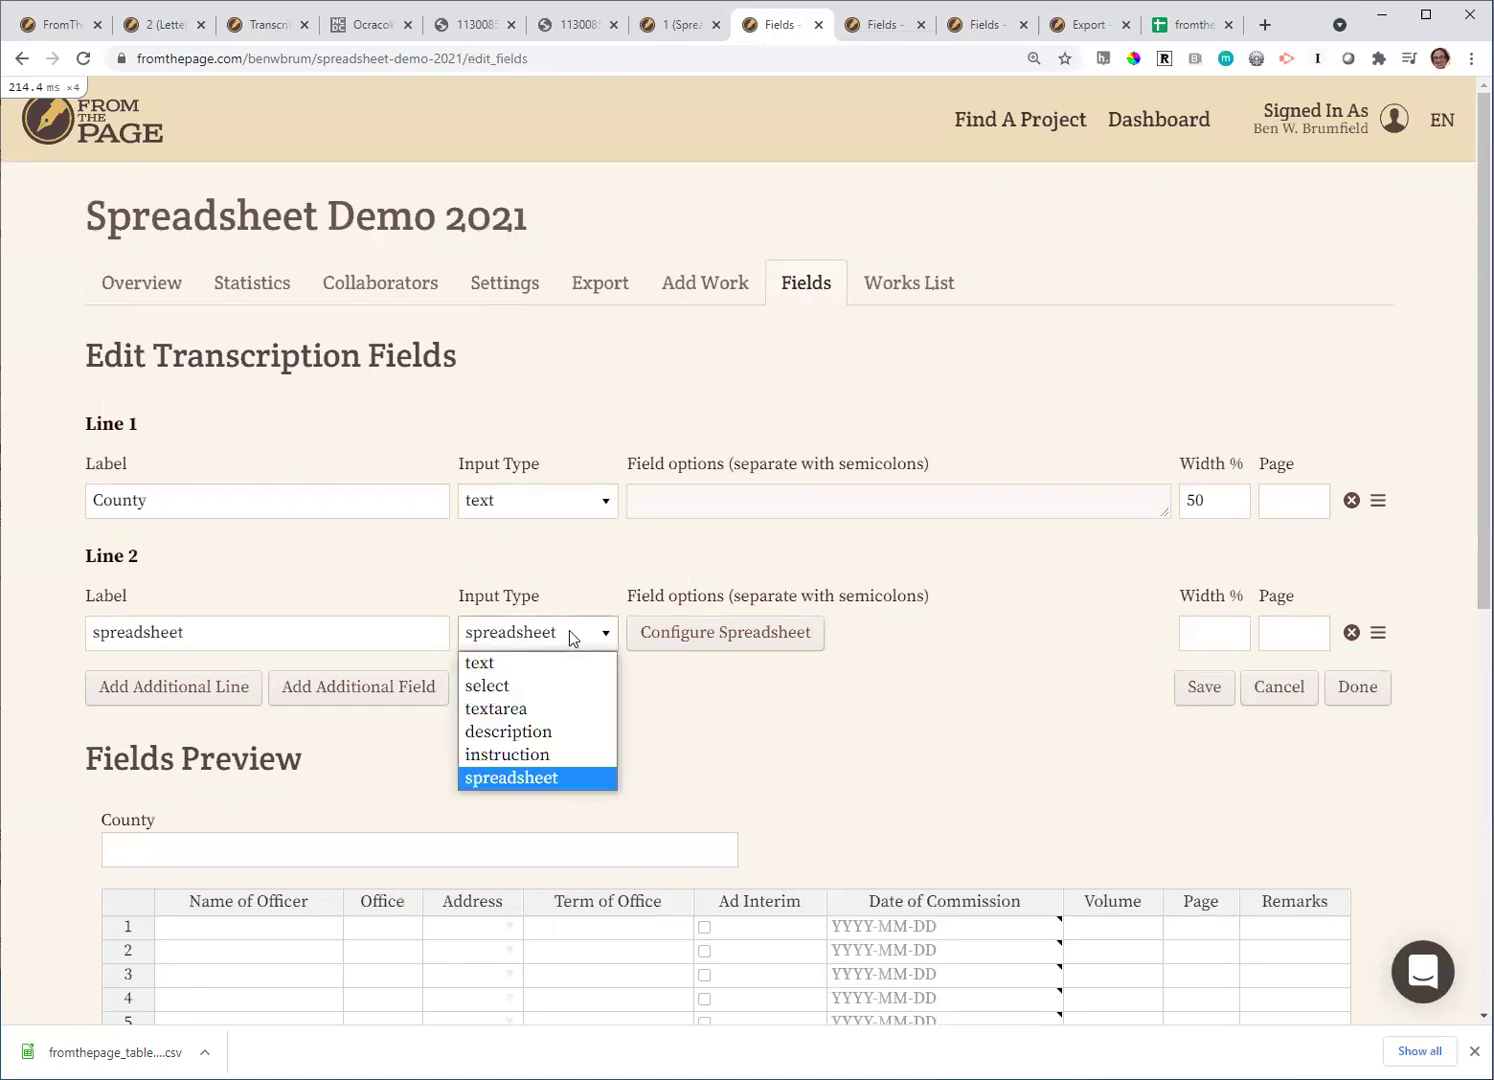
left_click(572, 638)
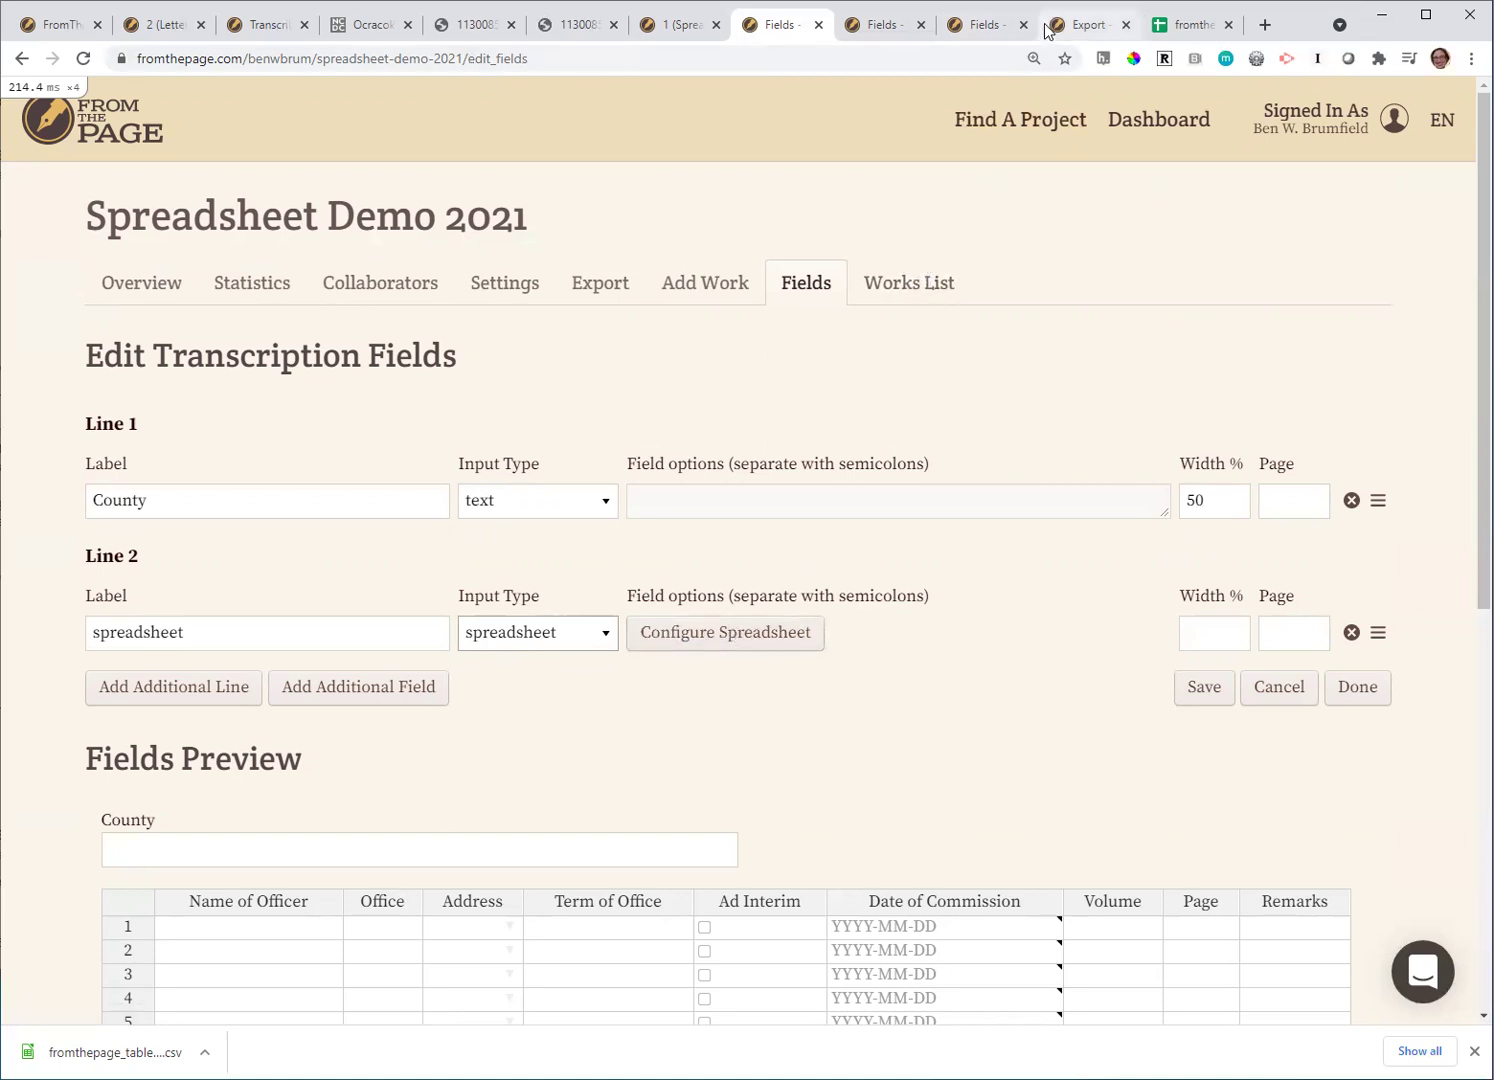
Open the spreadsheet configuration and review the column input types, the Address column's select options and the spreadsheet preview
left_click(986, 25)
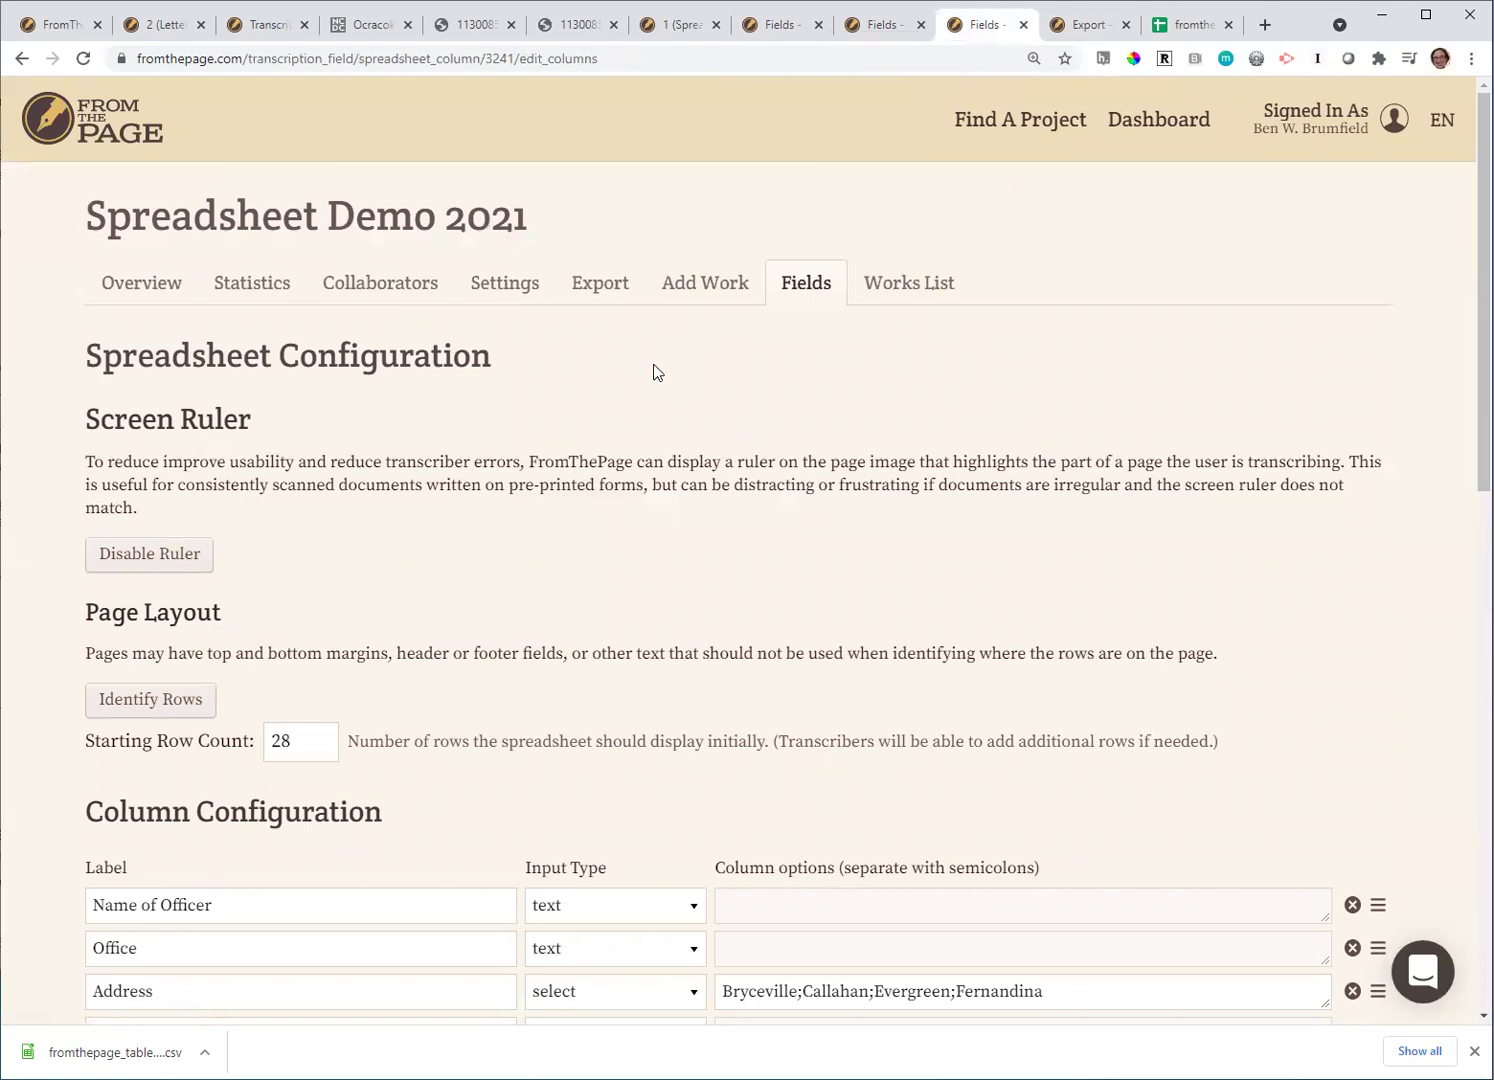
scroll(625, 504, "down", 2)
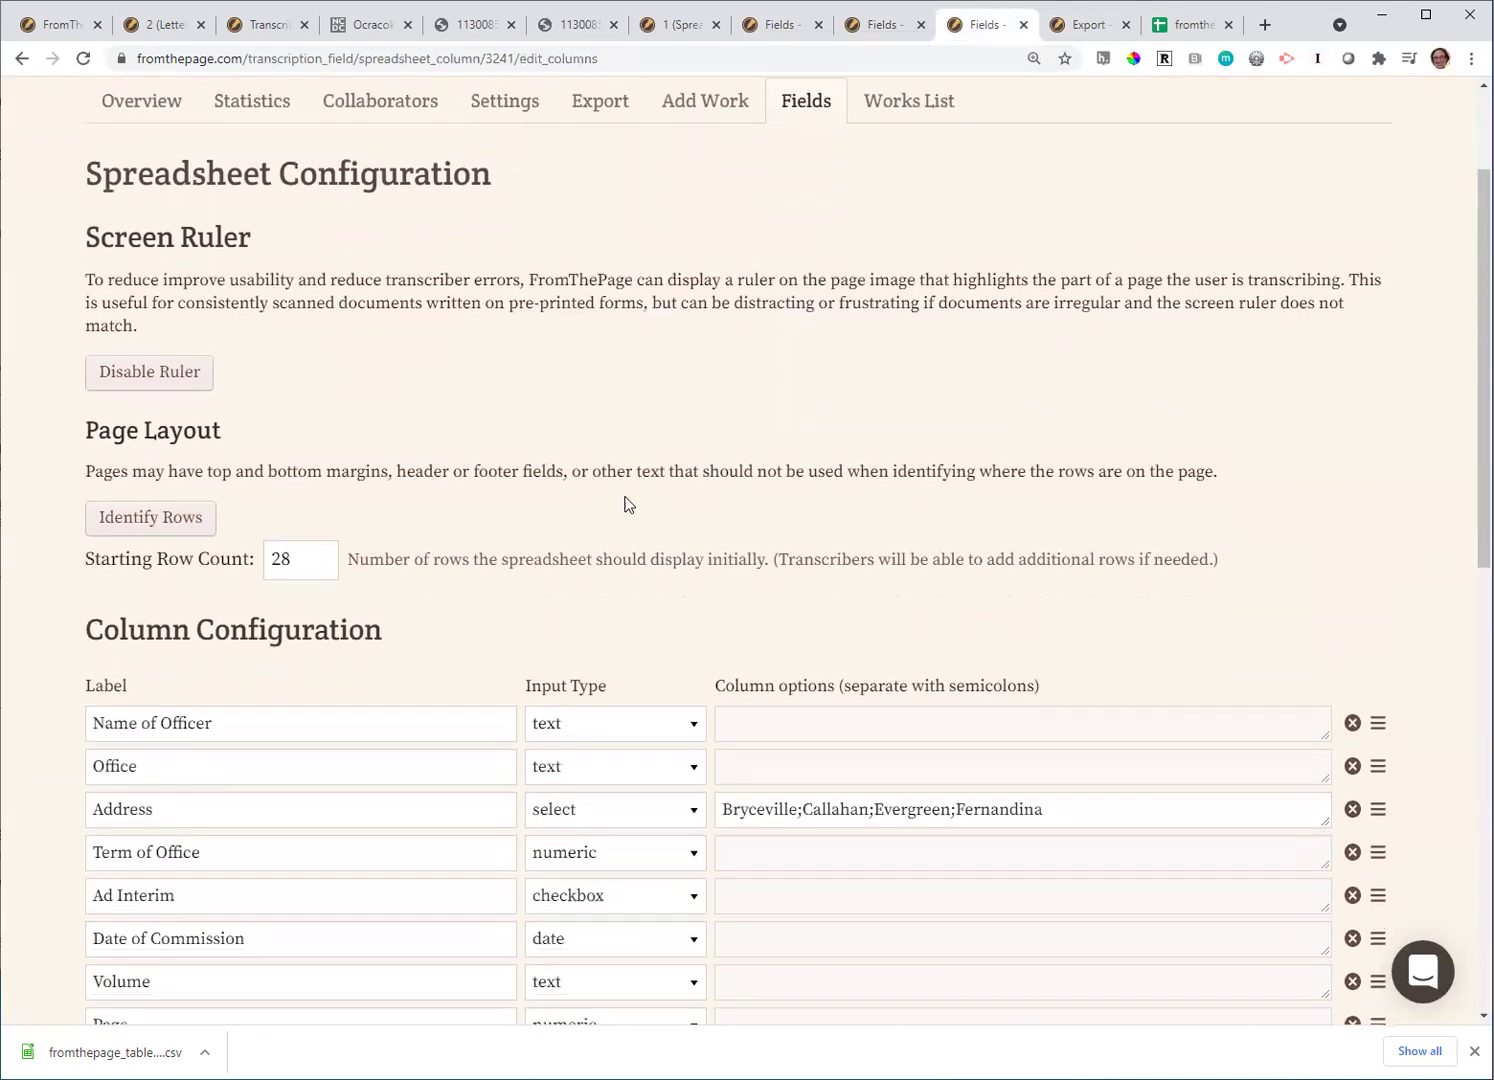
scroll(625, 503, "down", 2)
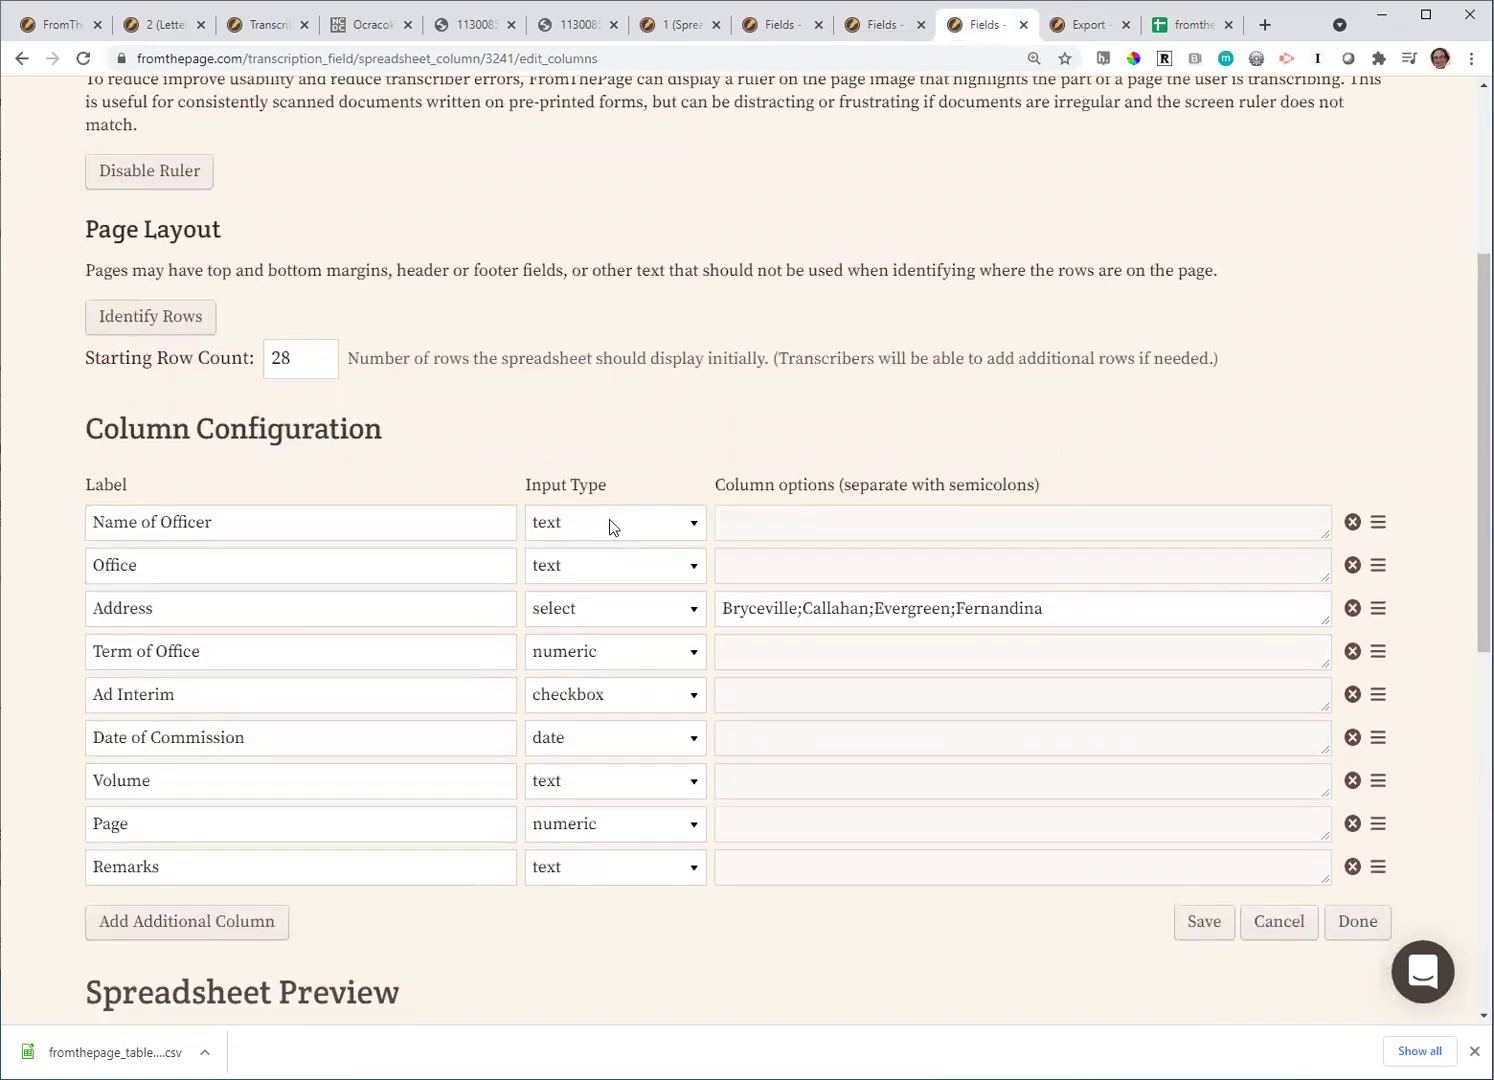
left_click(612, 526)
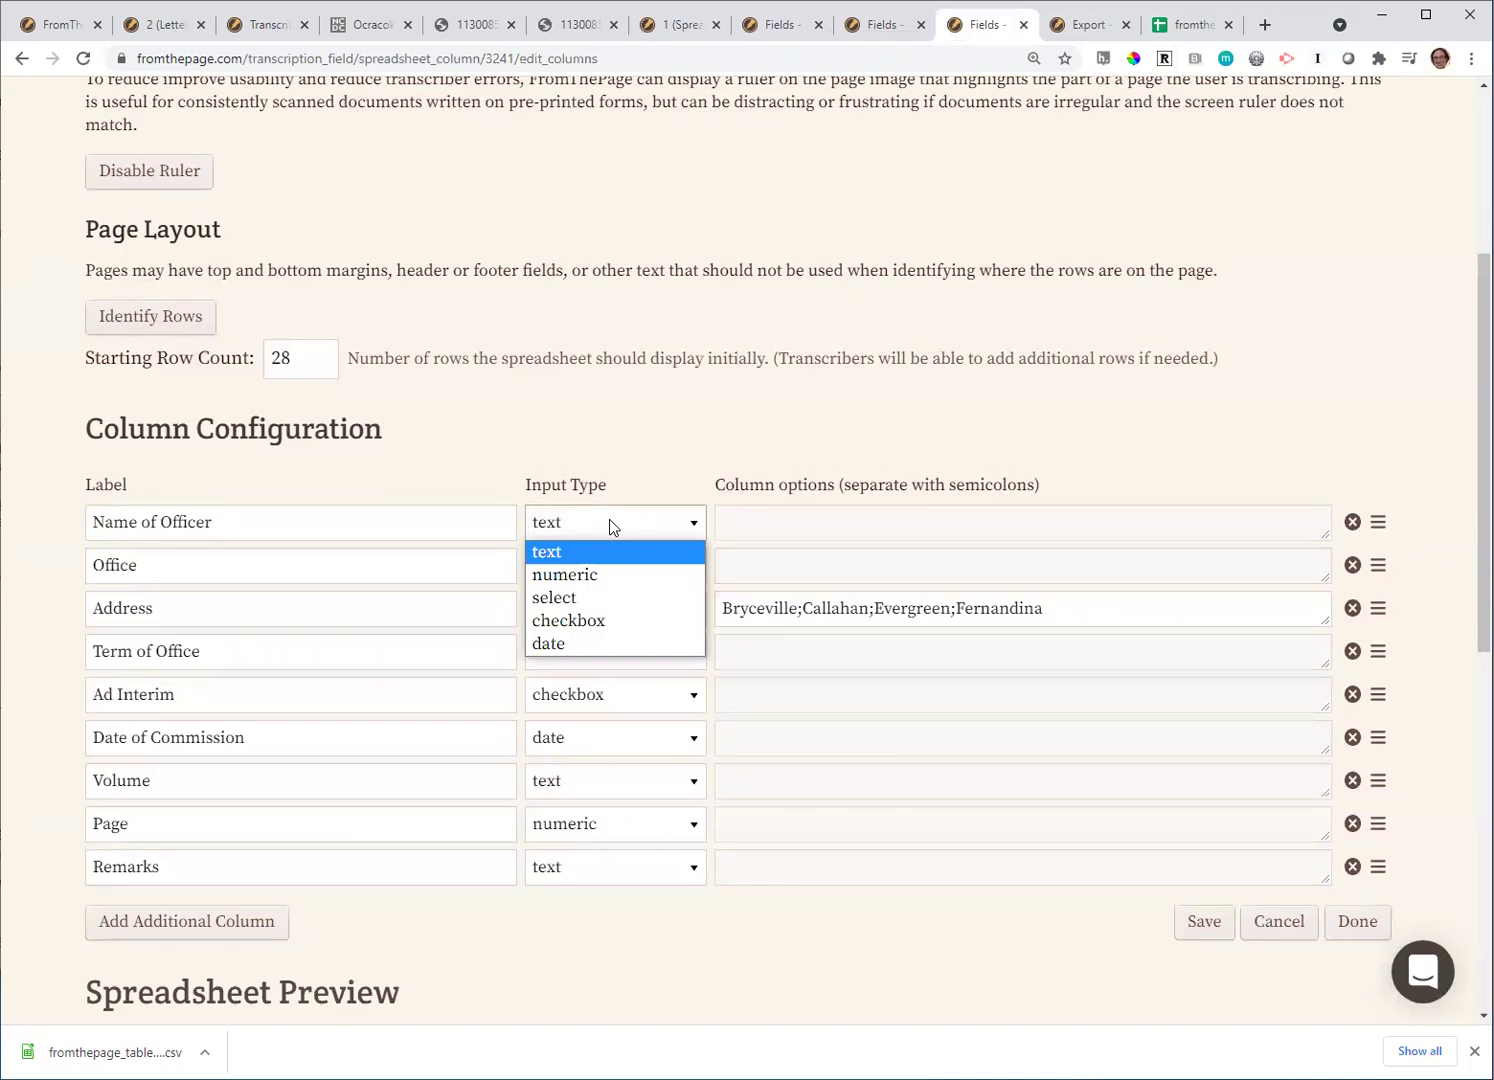
left_click(627, 453)
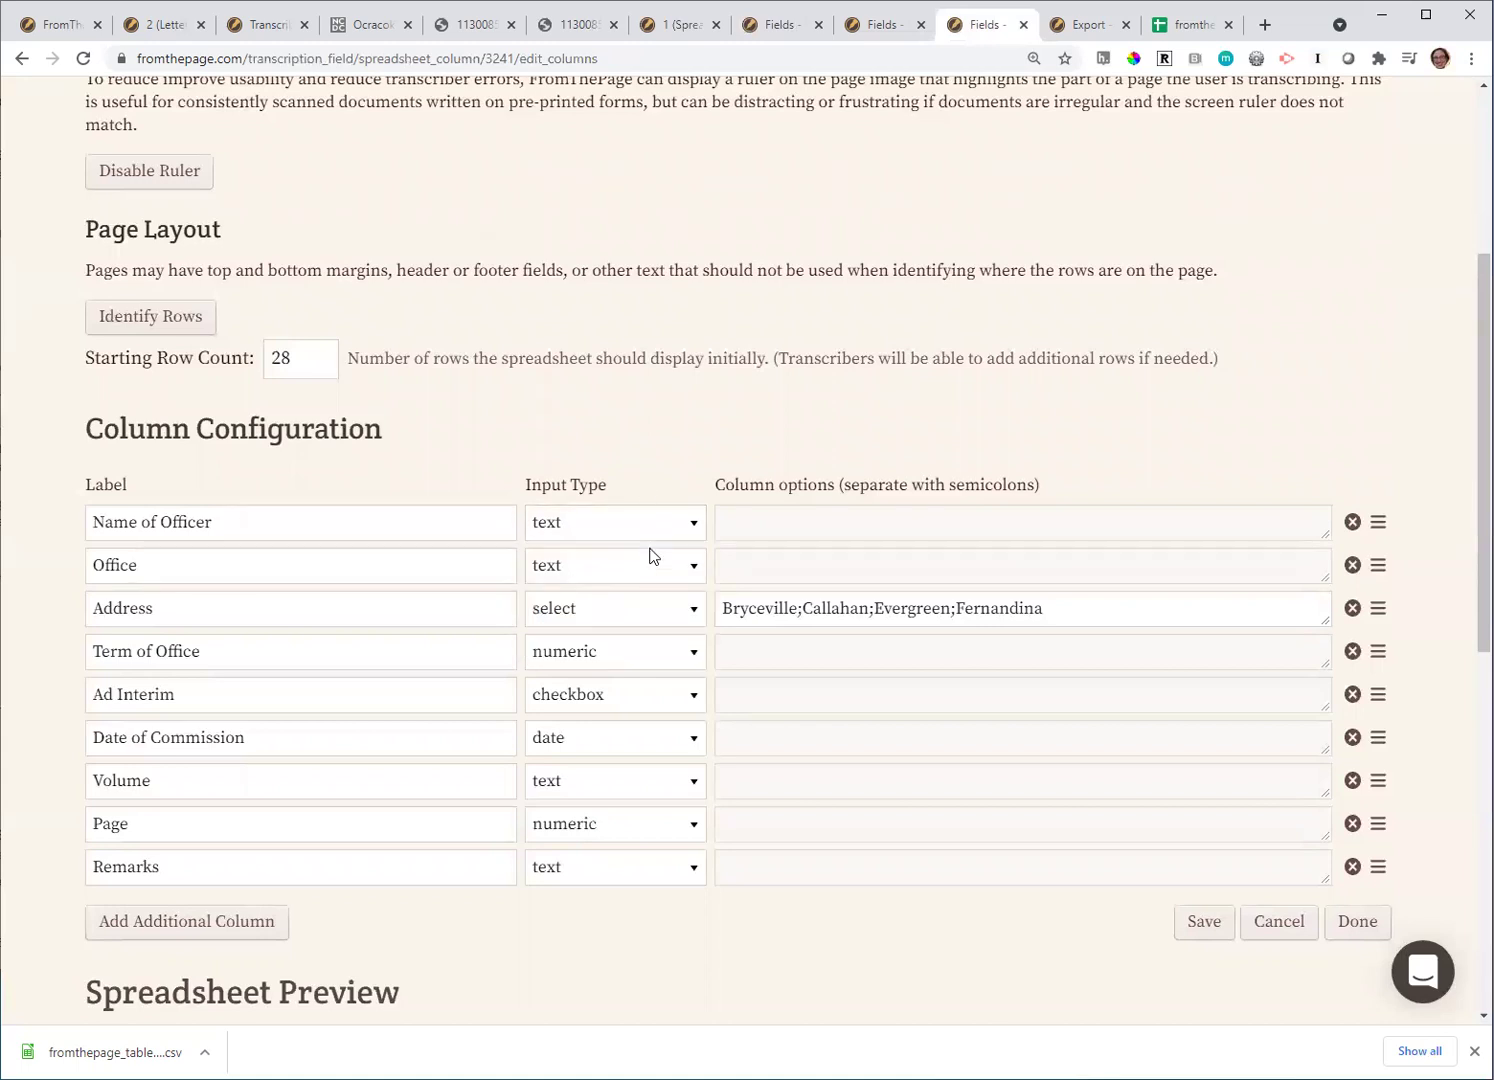
left_click(760, 602)
scroll(1411, 690, "down", 4)
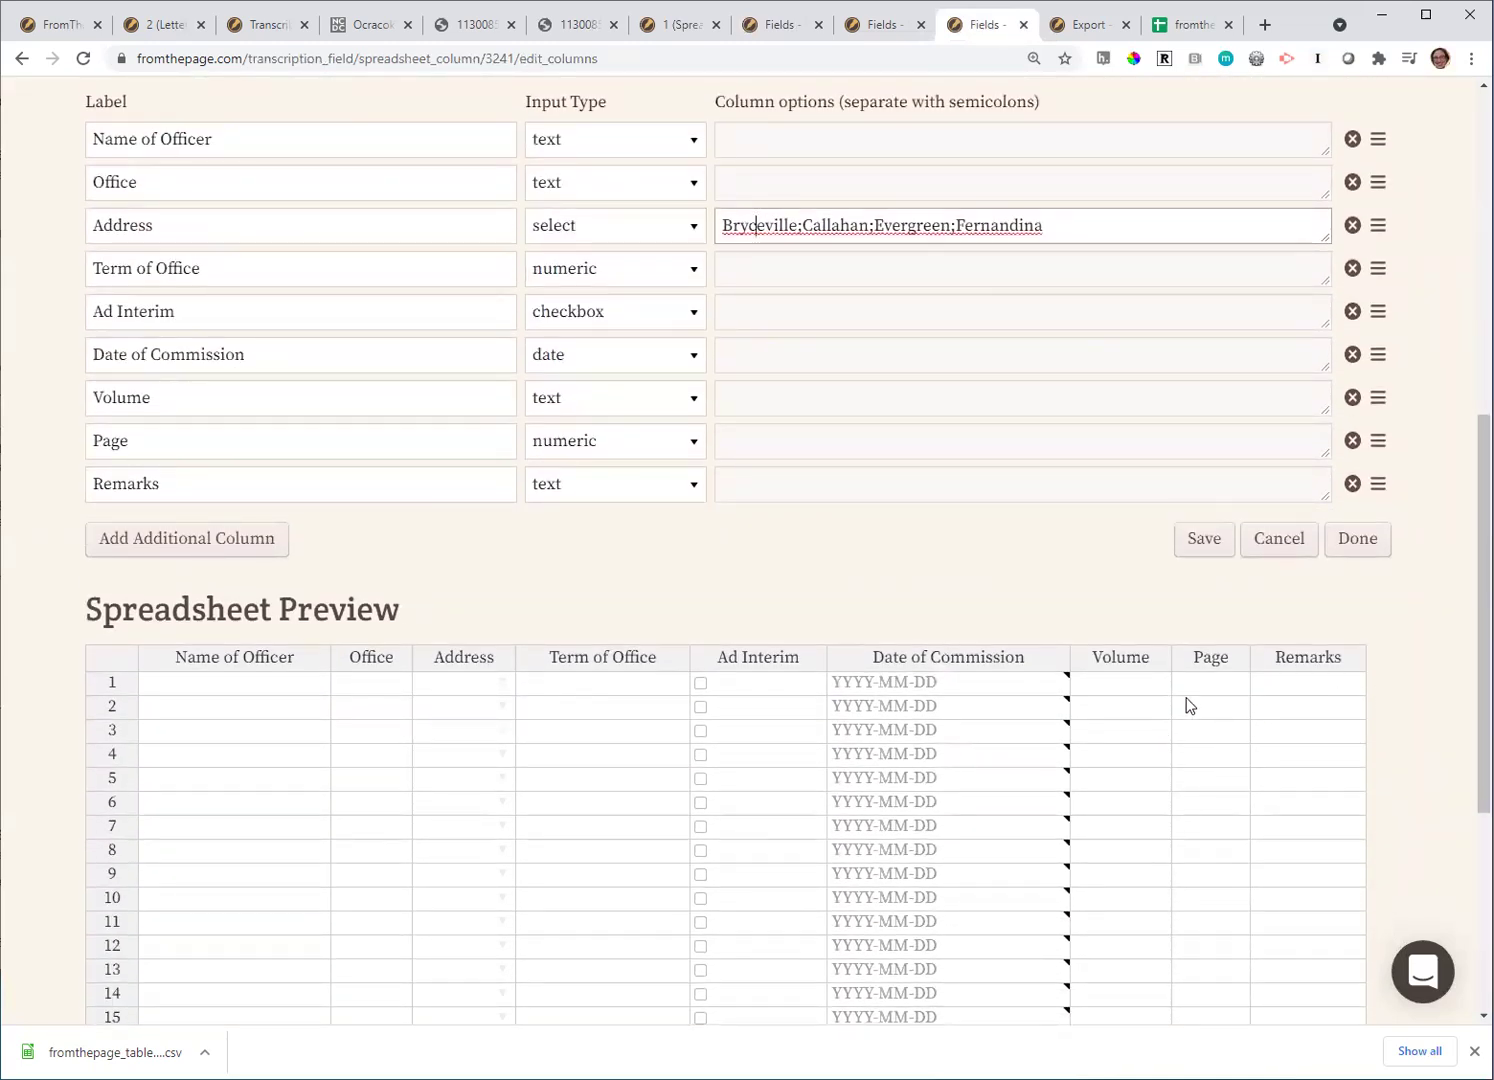
Identify the rows on the sample ledger image by extending the spreadsheet area's left and lower edges slightly outward, and save the selection
scroll(1442, 696, "up", 6)
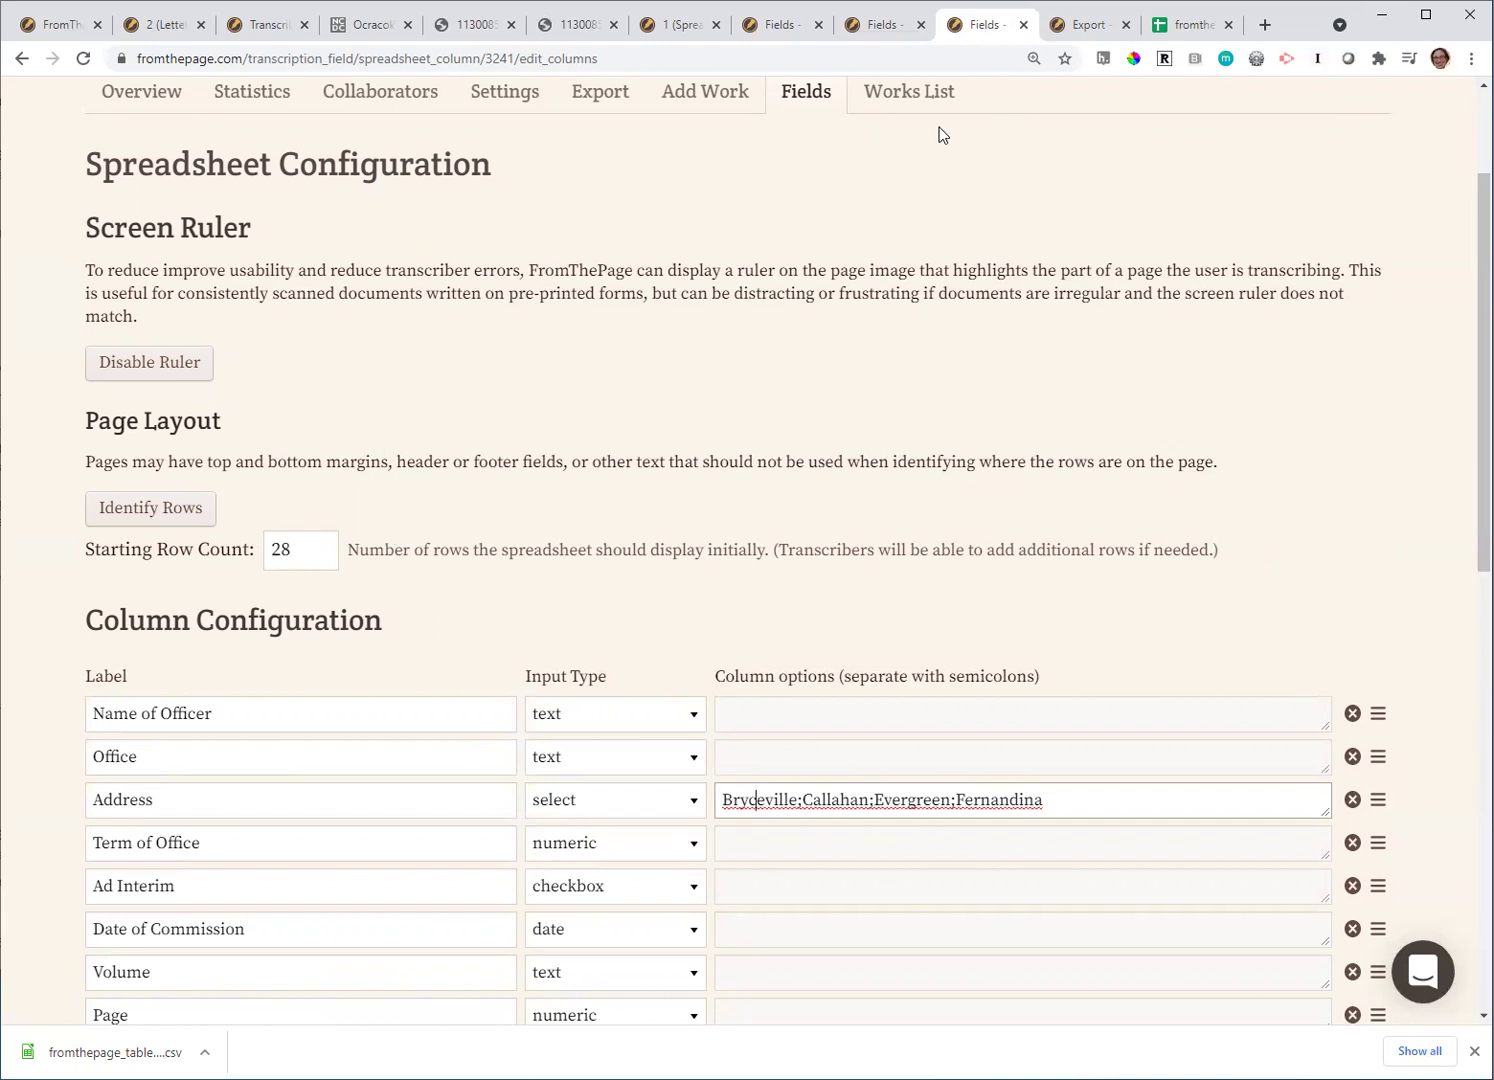
left_click(148, 513)
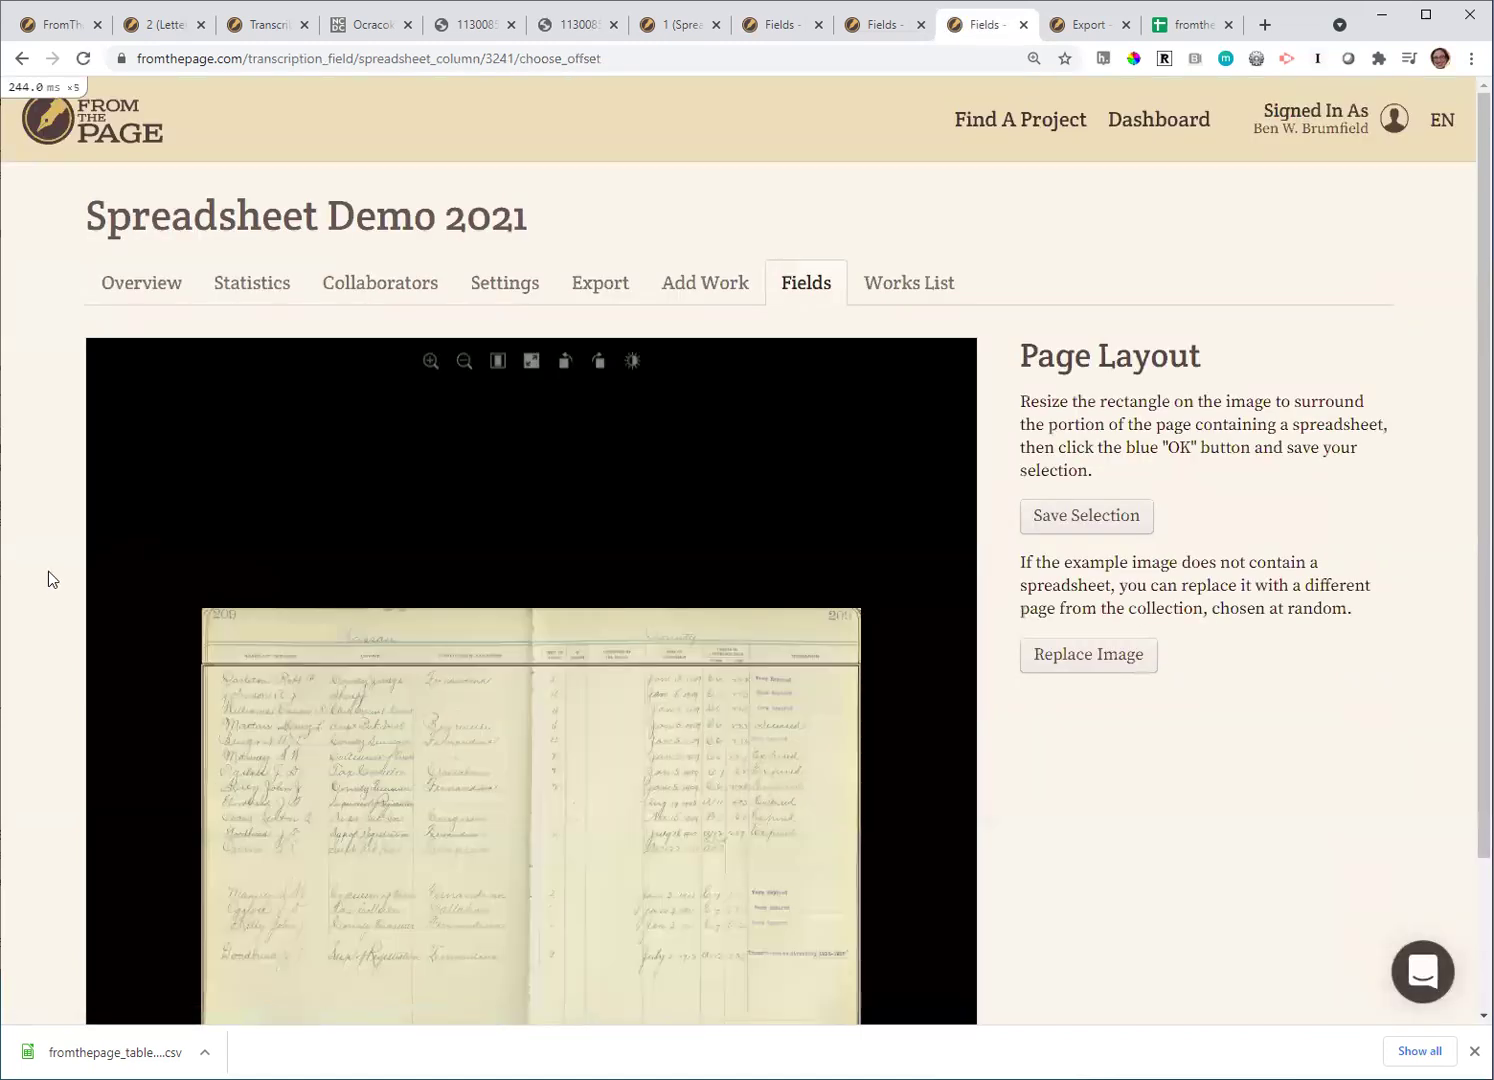
scroll(34, 621, "down", 2)
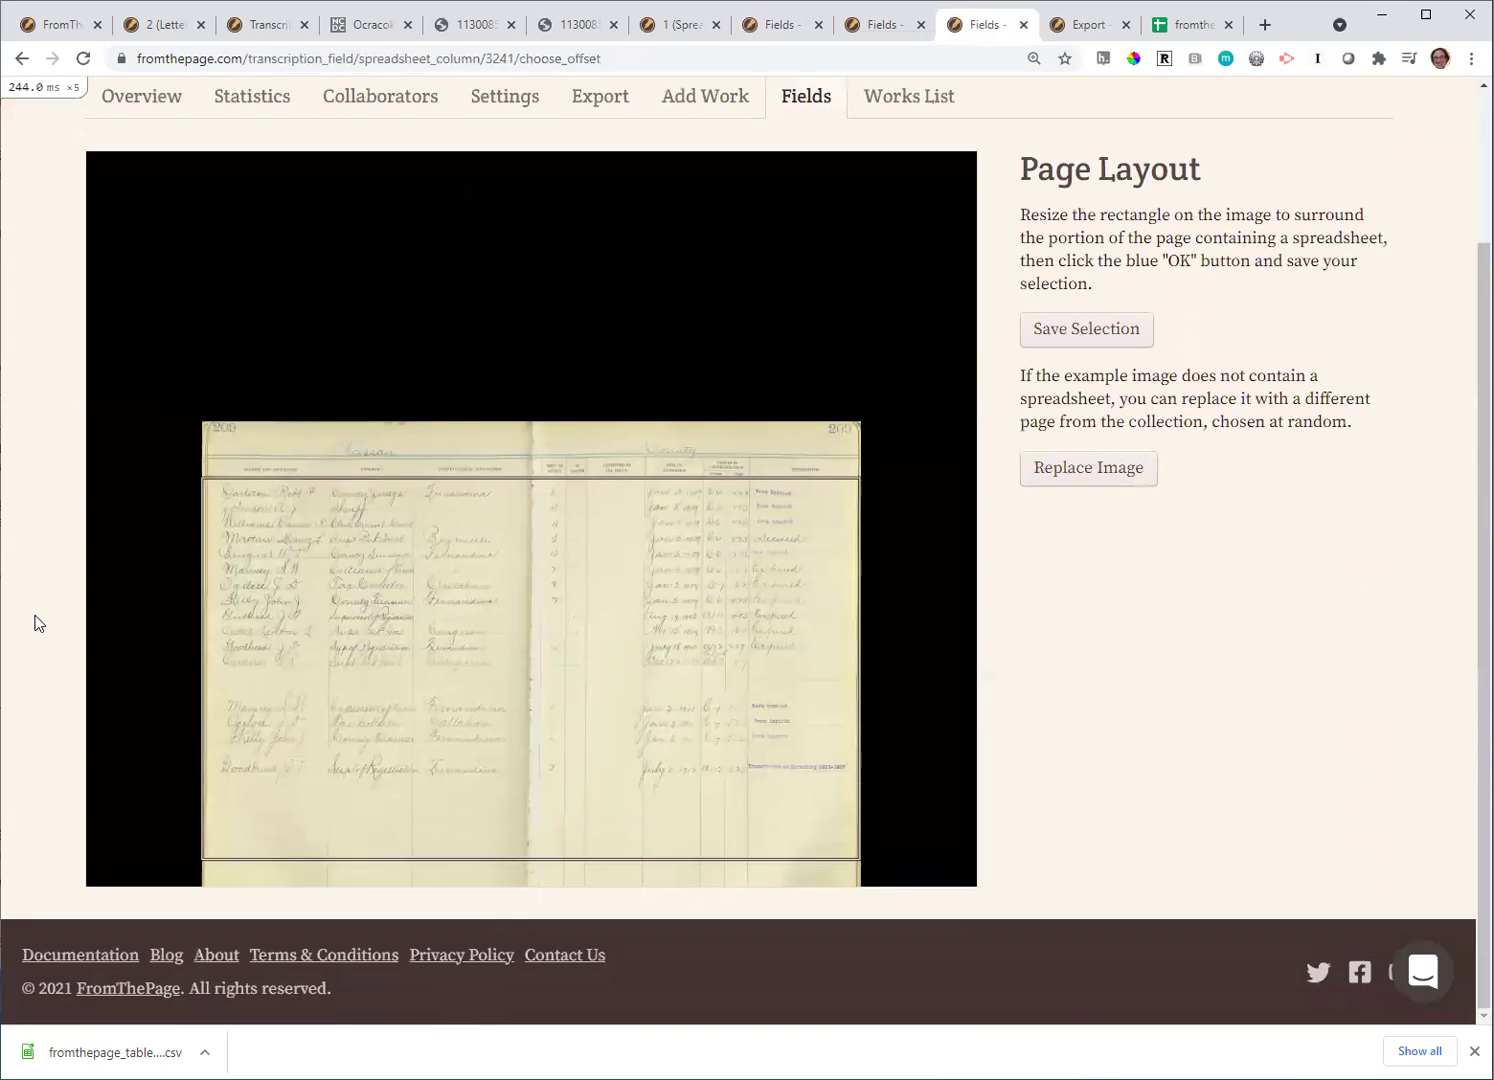
left_click(326, 620)
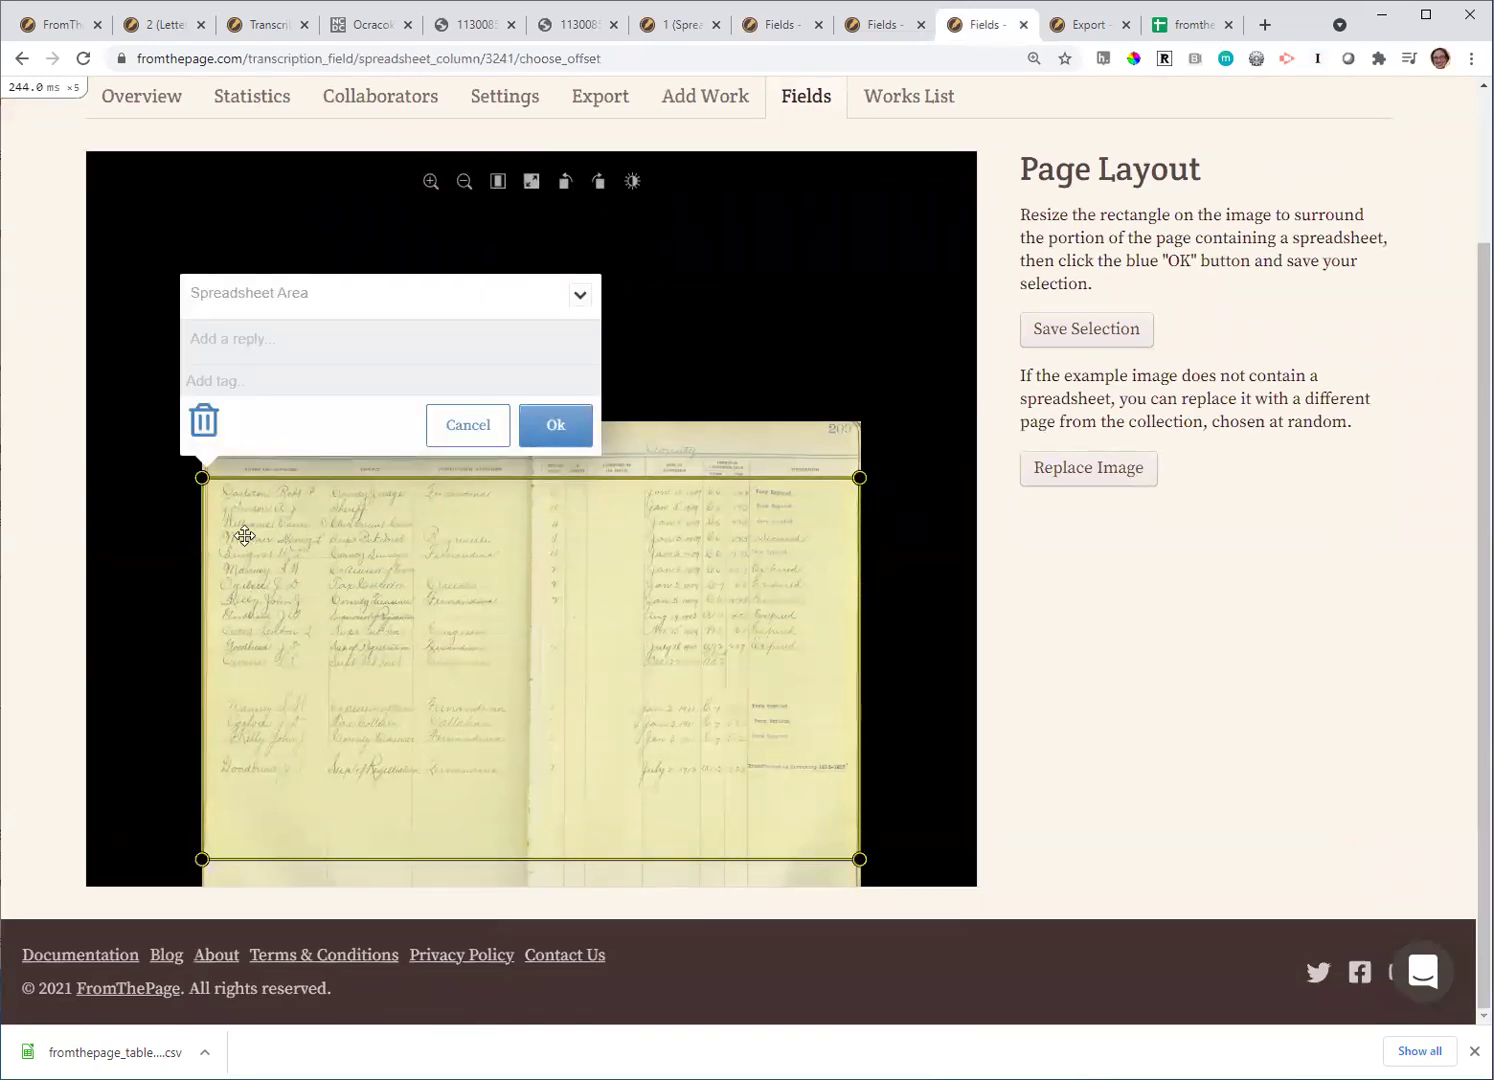
left_click_drag(203, 478, 201, 479)
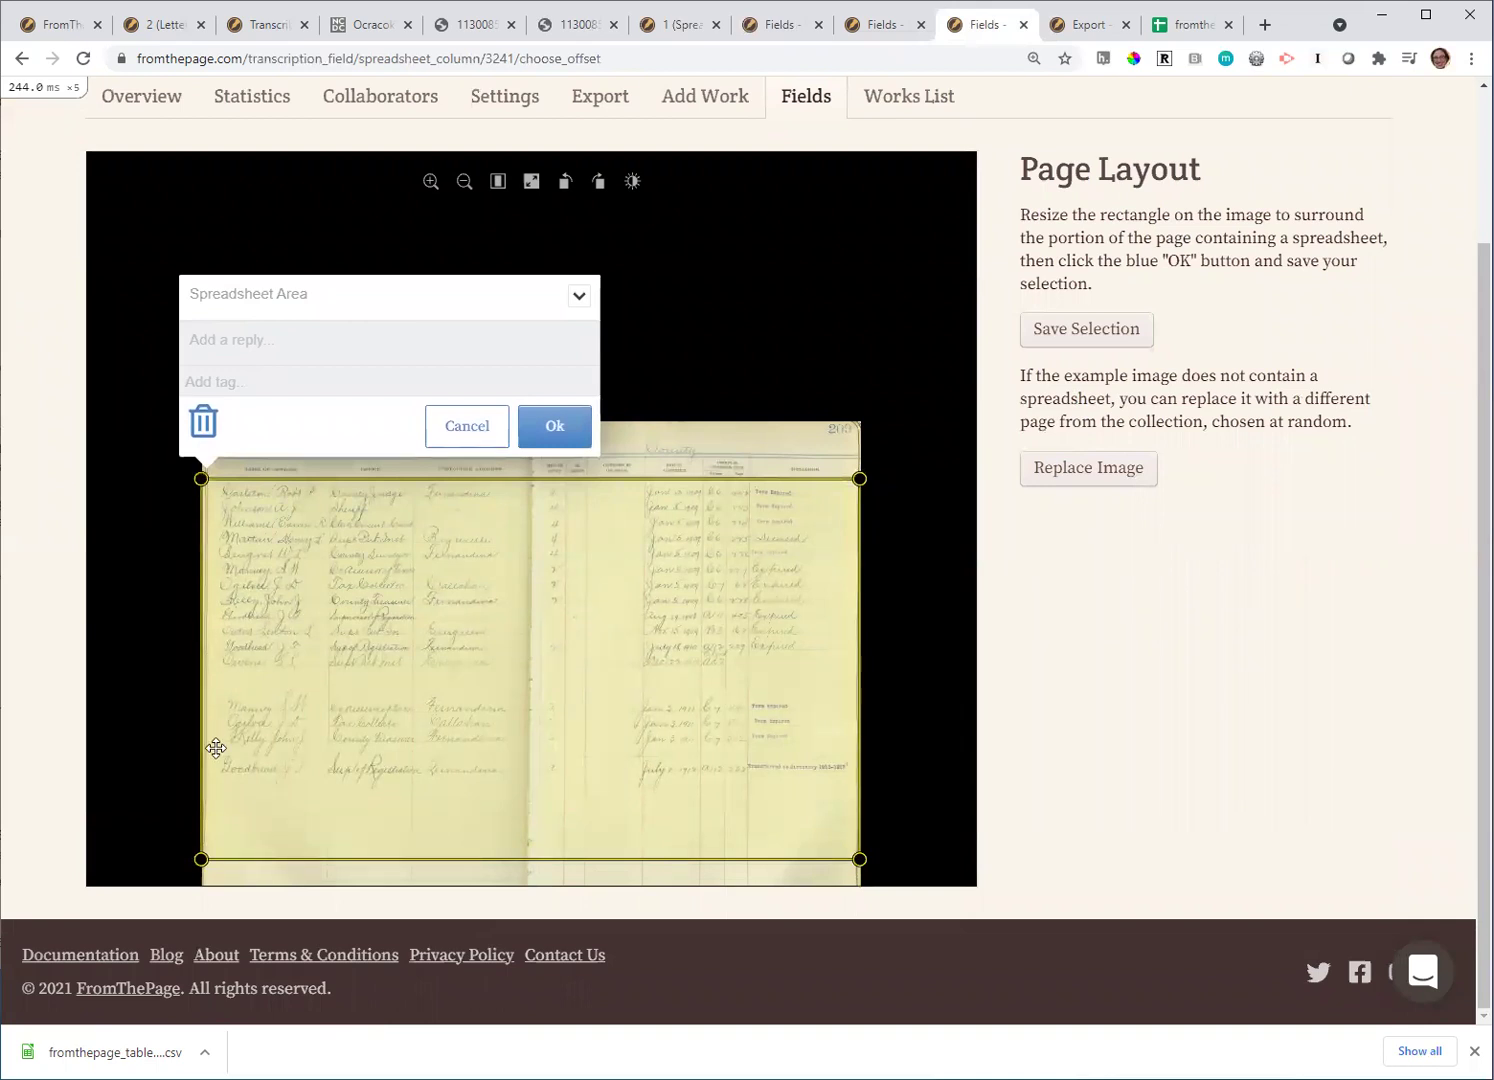
mouse_move(198, 861)
left_mouse_down()
mouse_move(200, 900)
mouse_move(198, 880)
left_mouse_up()
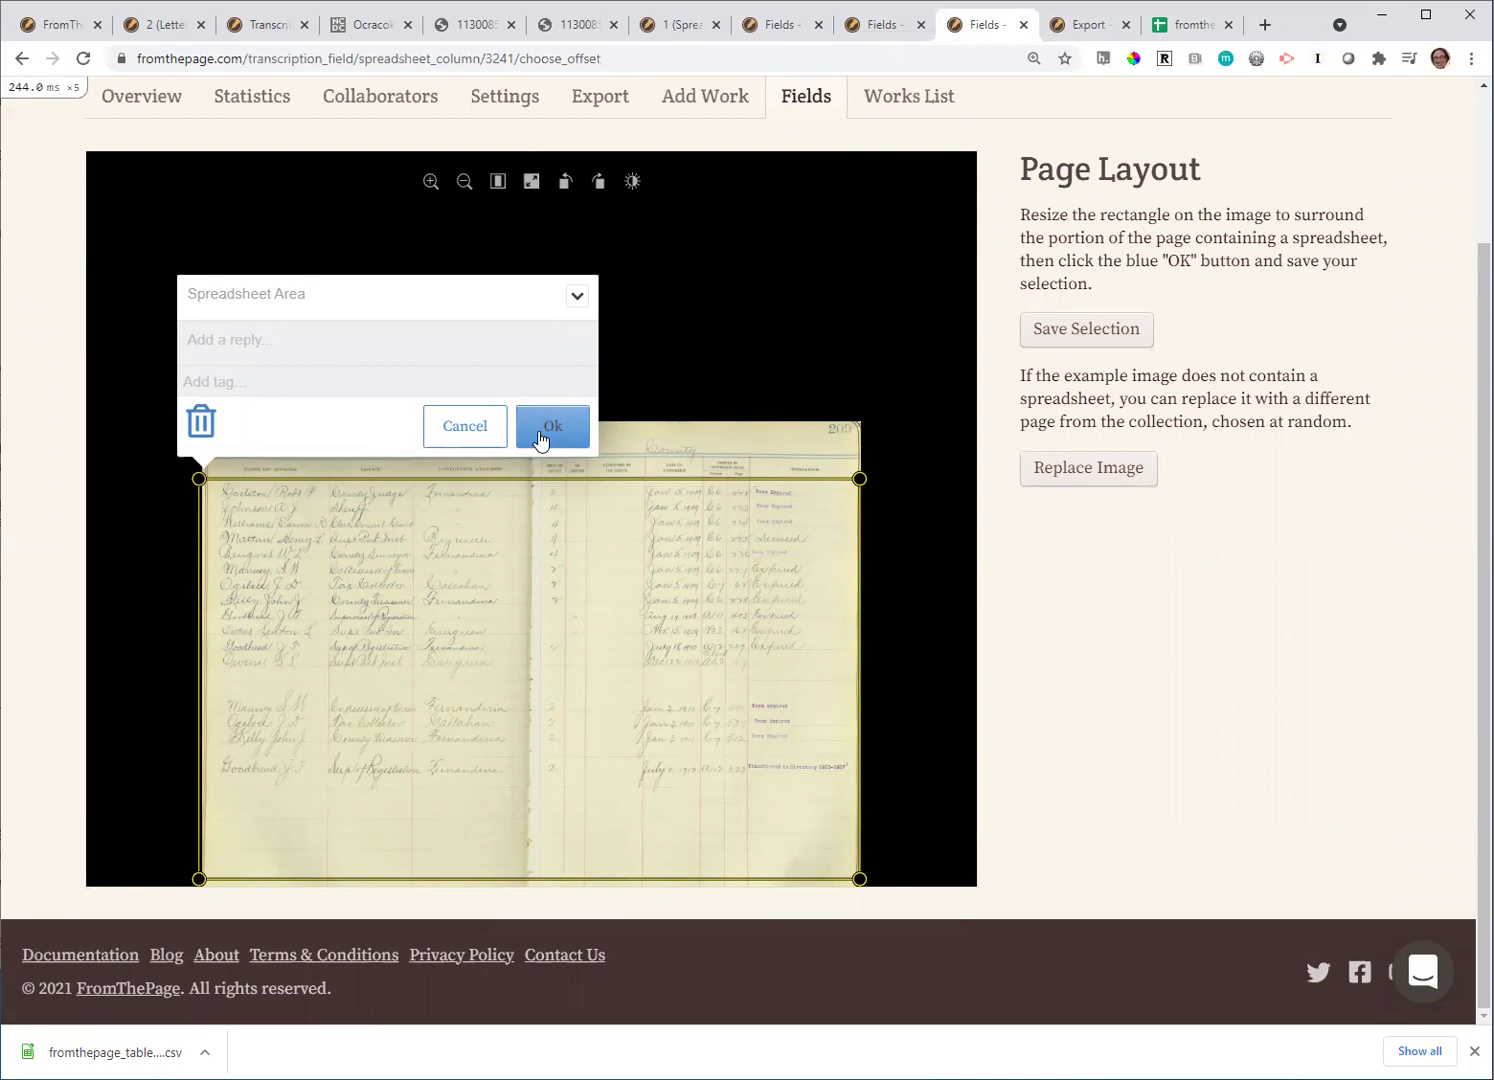
left_click(540, 433)
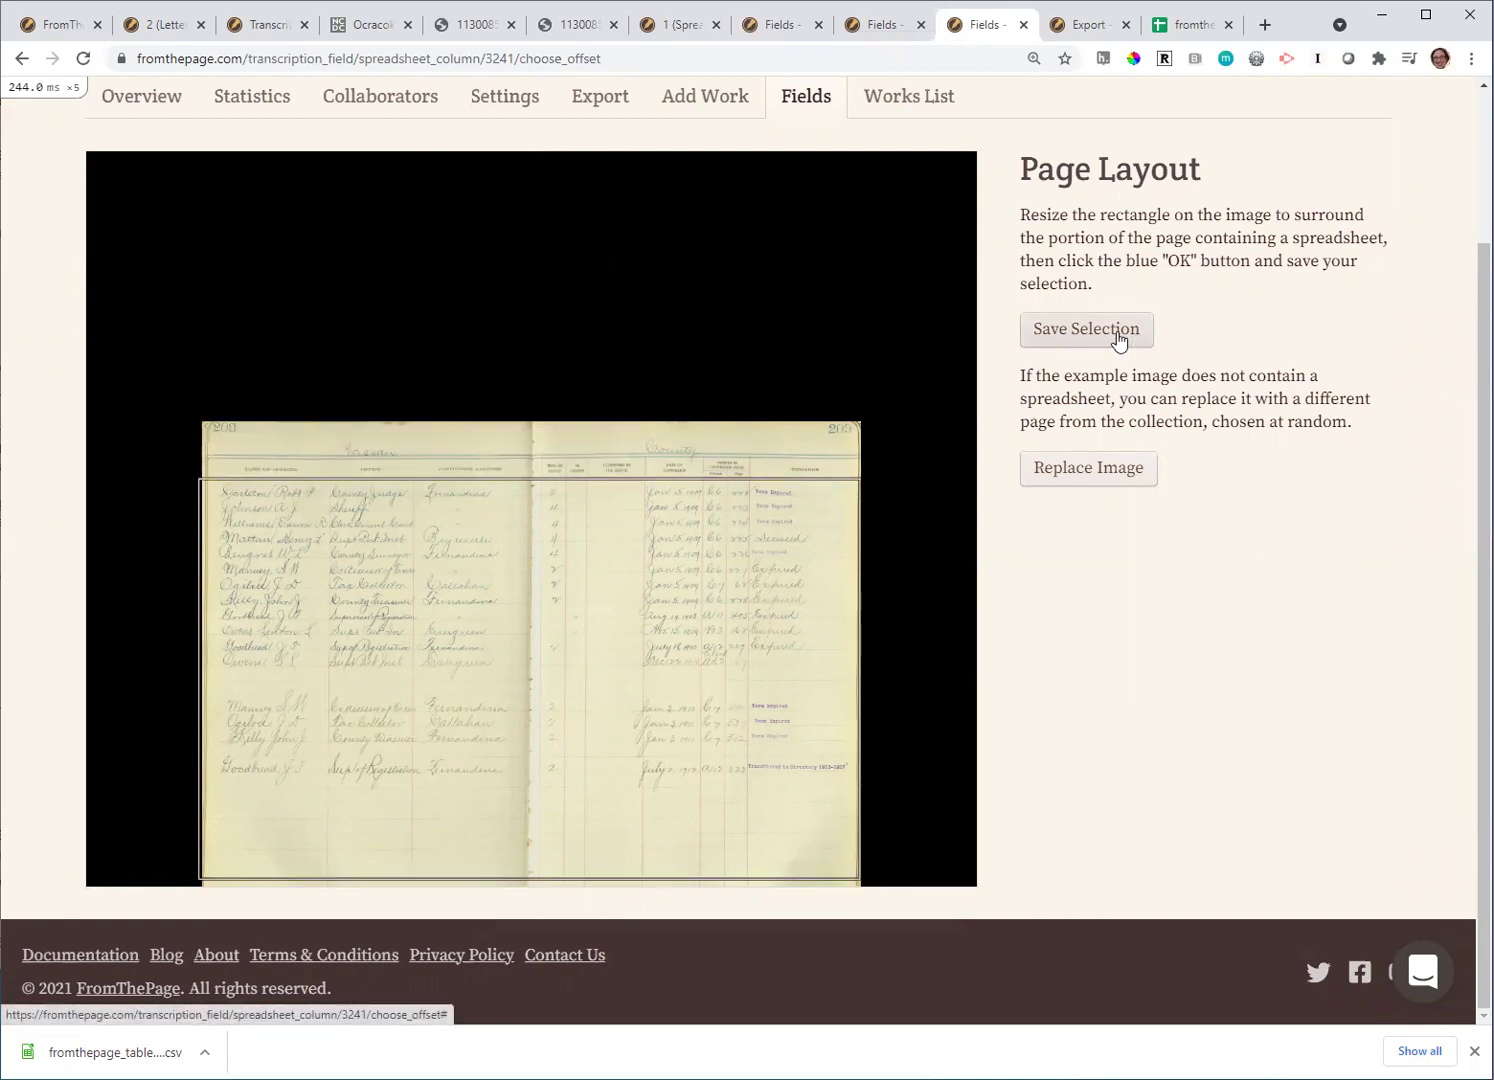
left_click(1117, 331)
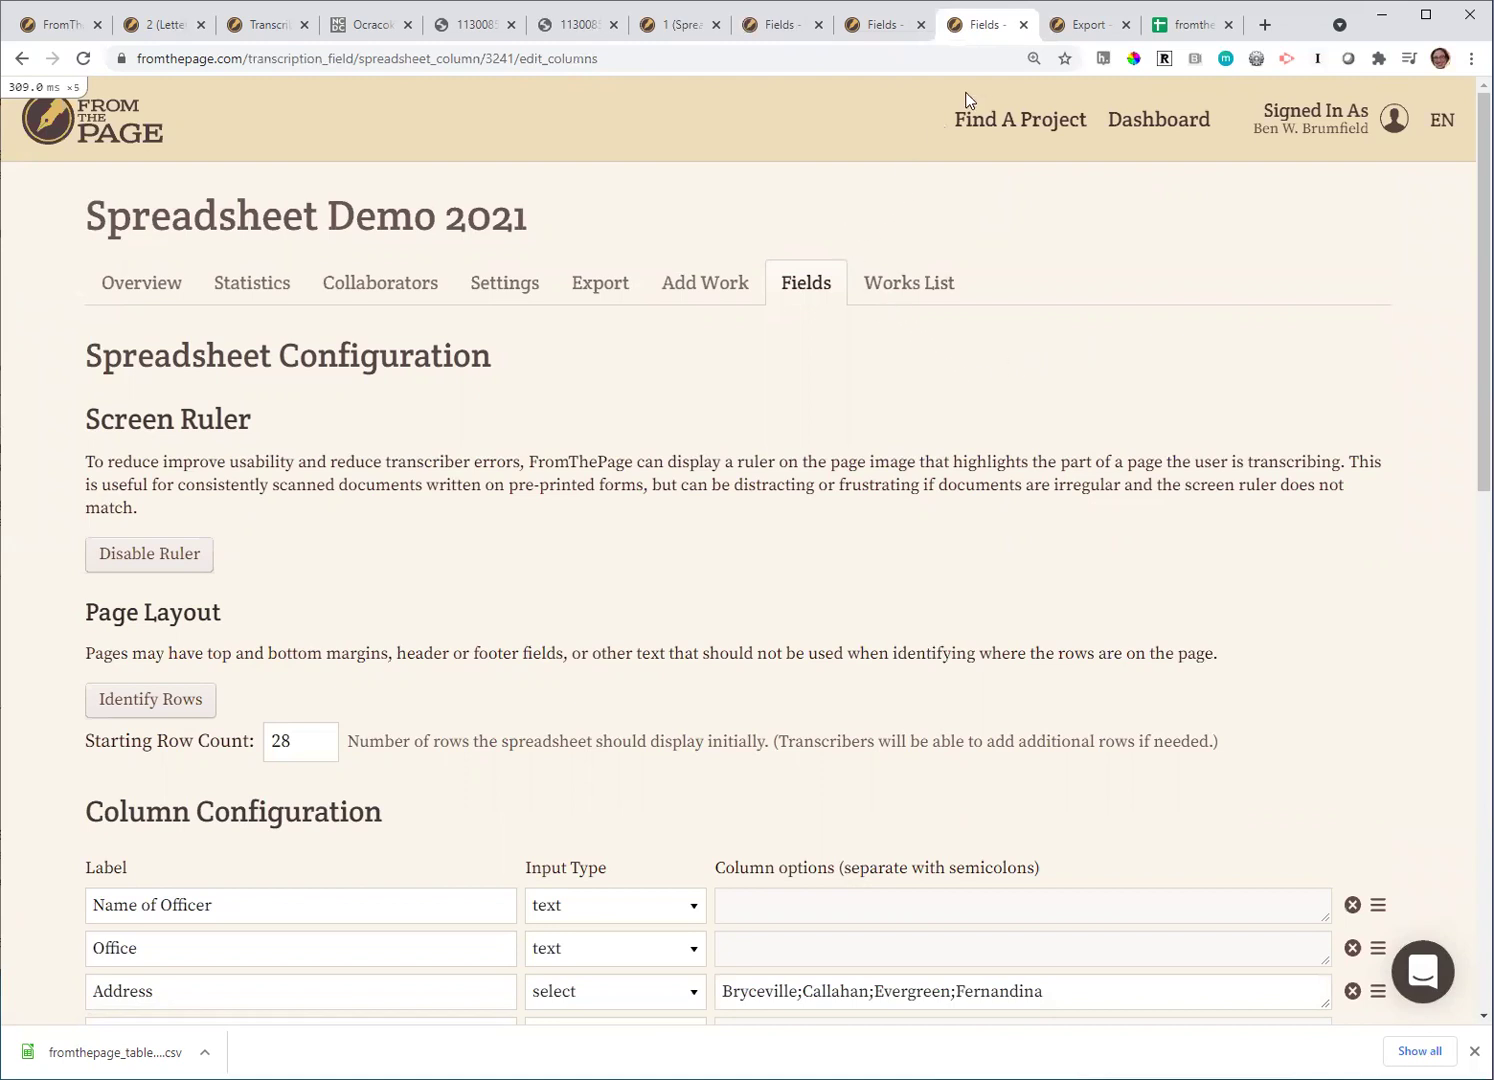
Review the collection's export options and the bulk export formats, including Table/Field CSV
left_click(1075, 35)
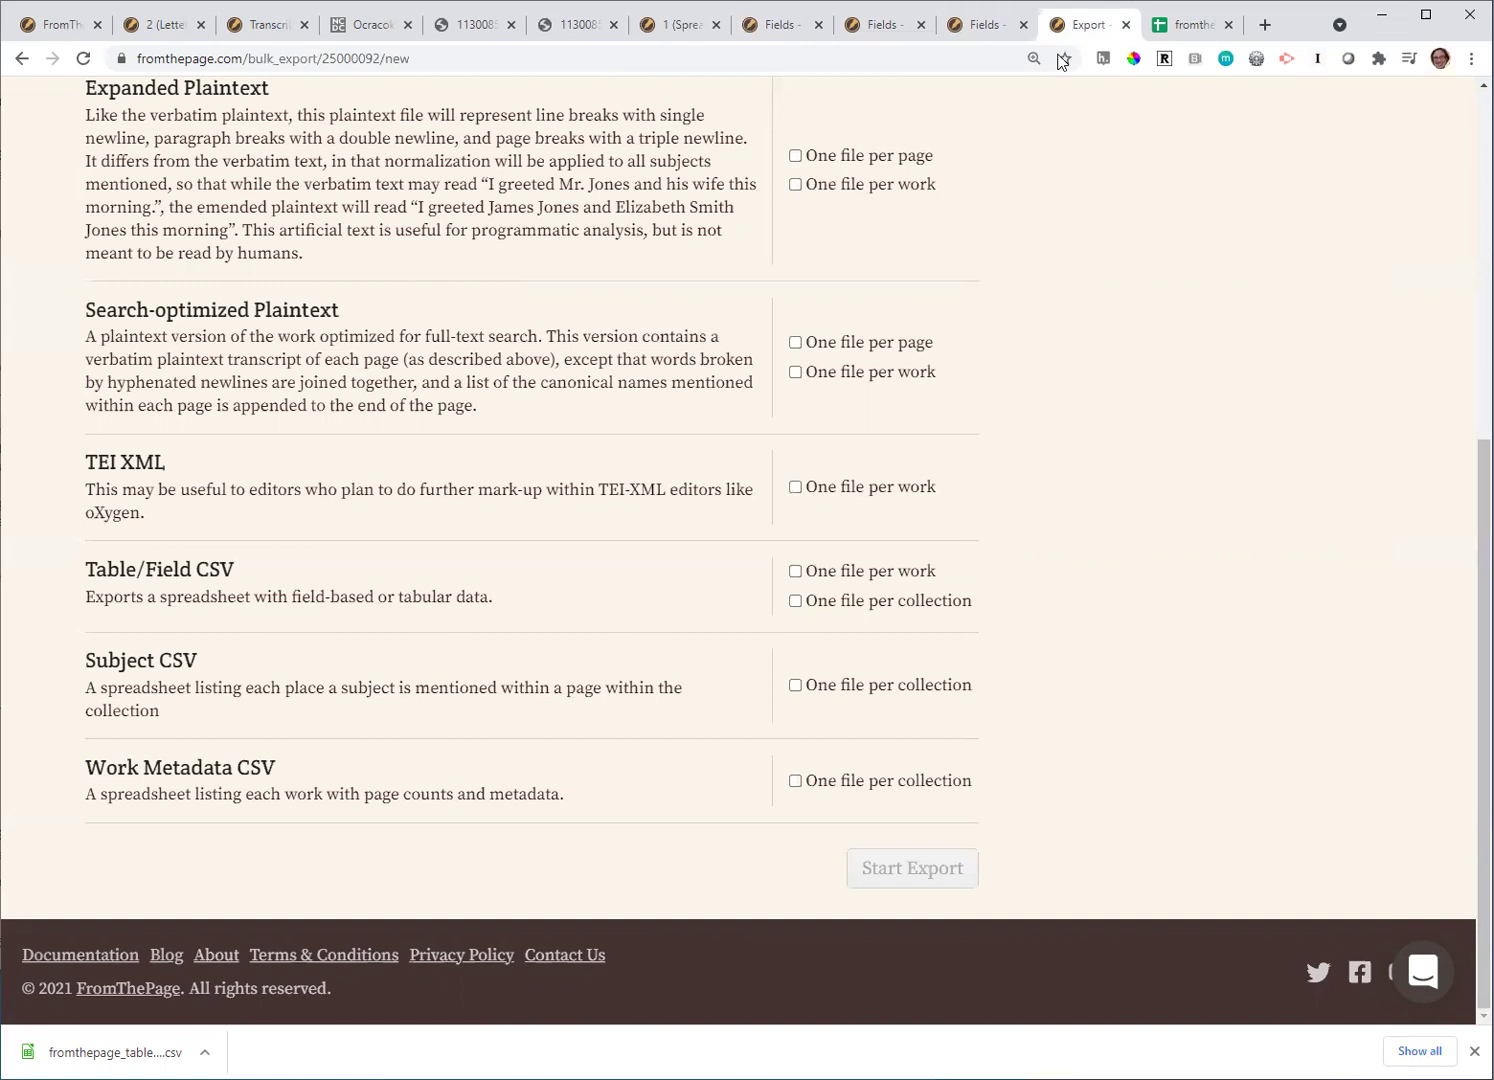
scroll(1040, 192, "up", 3)
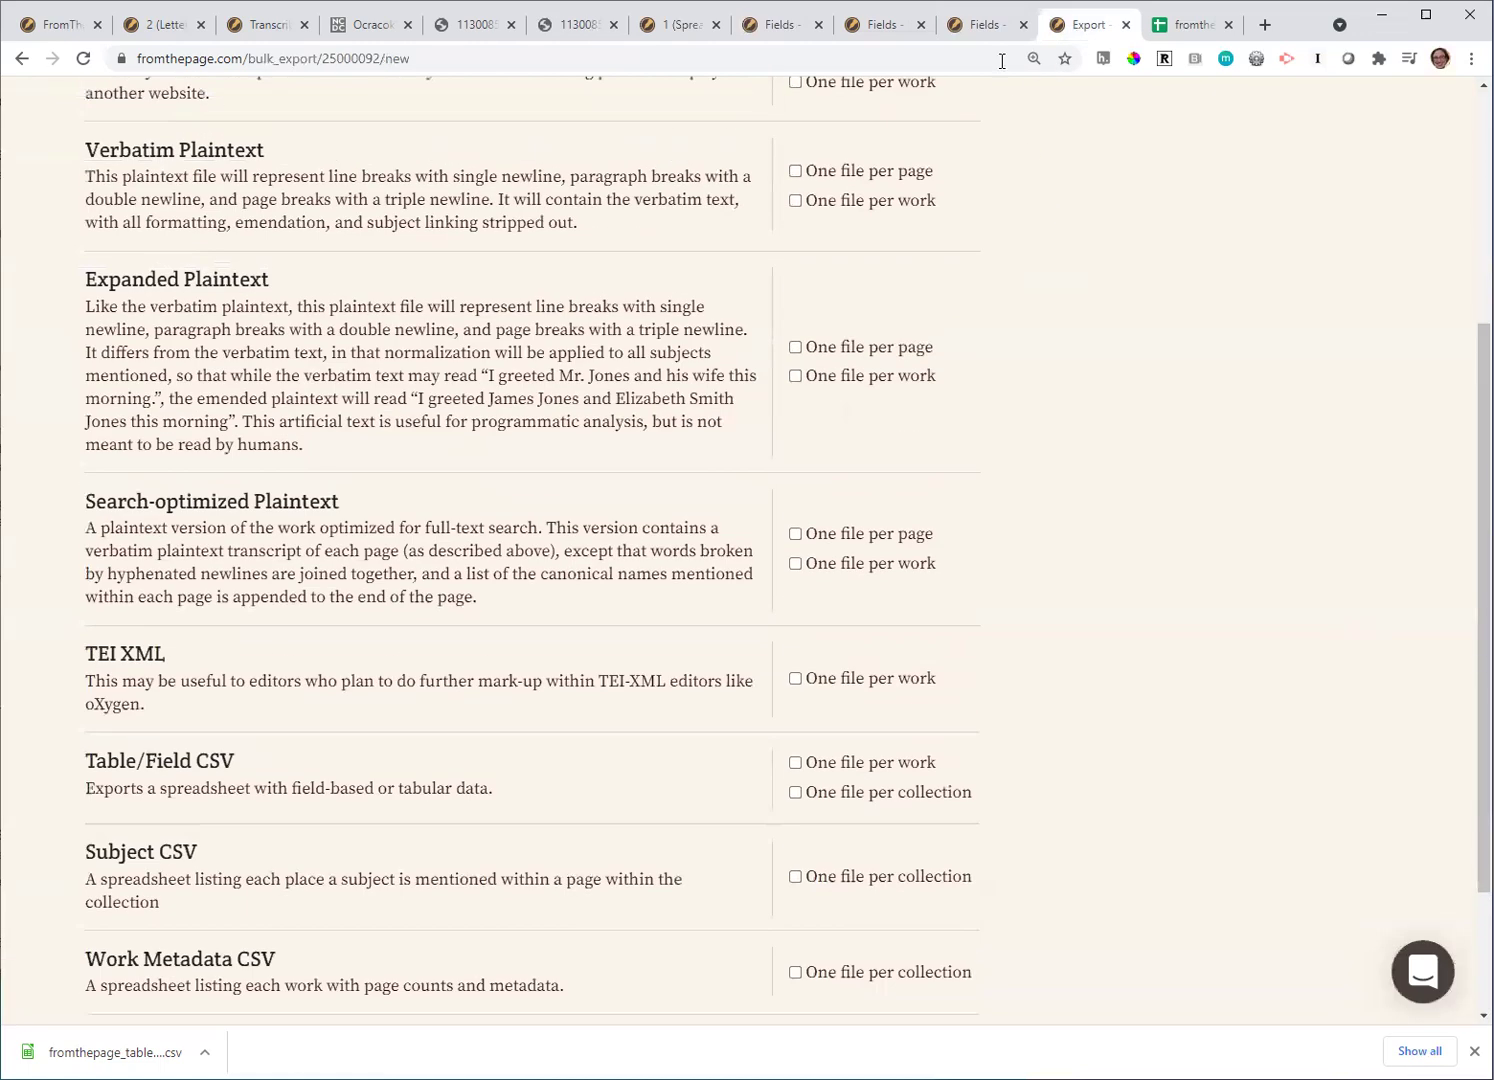
left_click(985, 25)
left_click(628, 283)
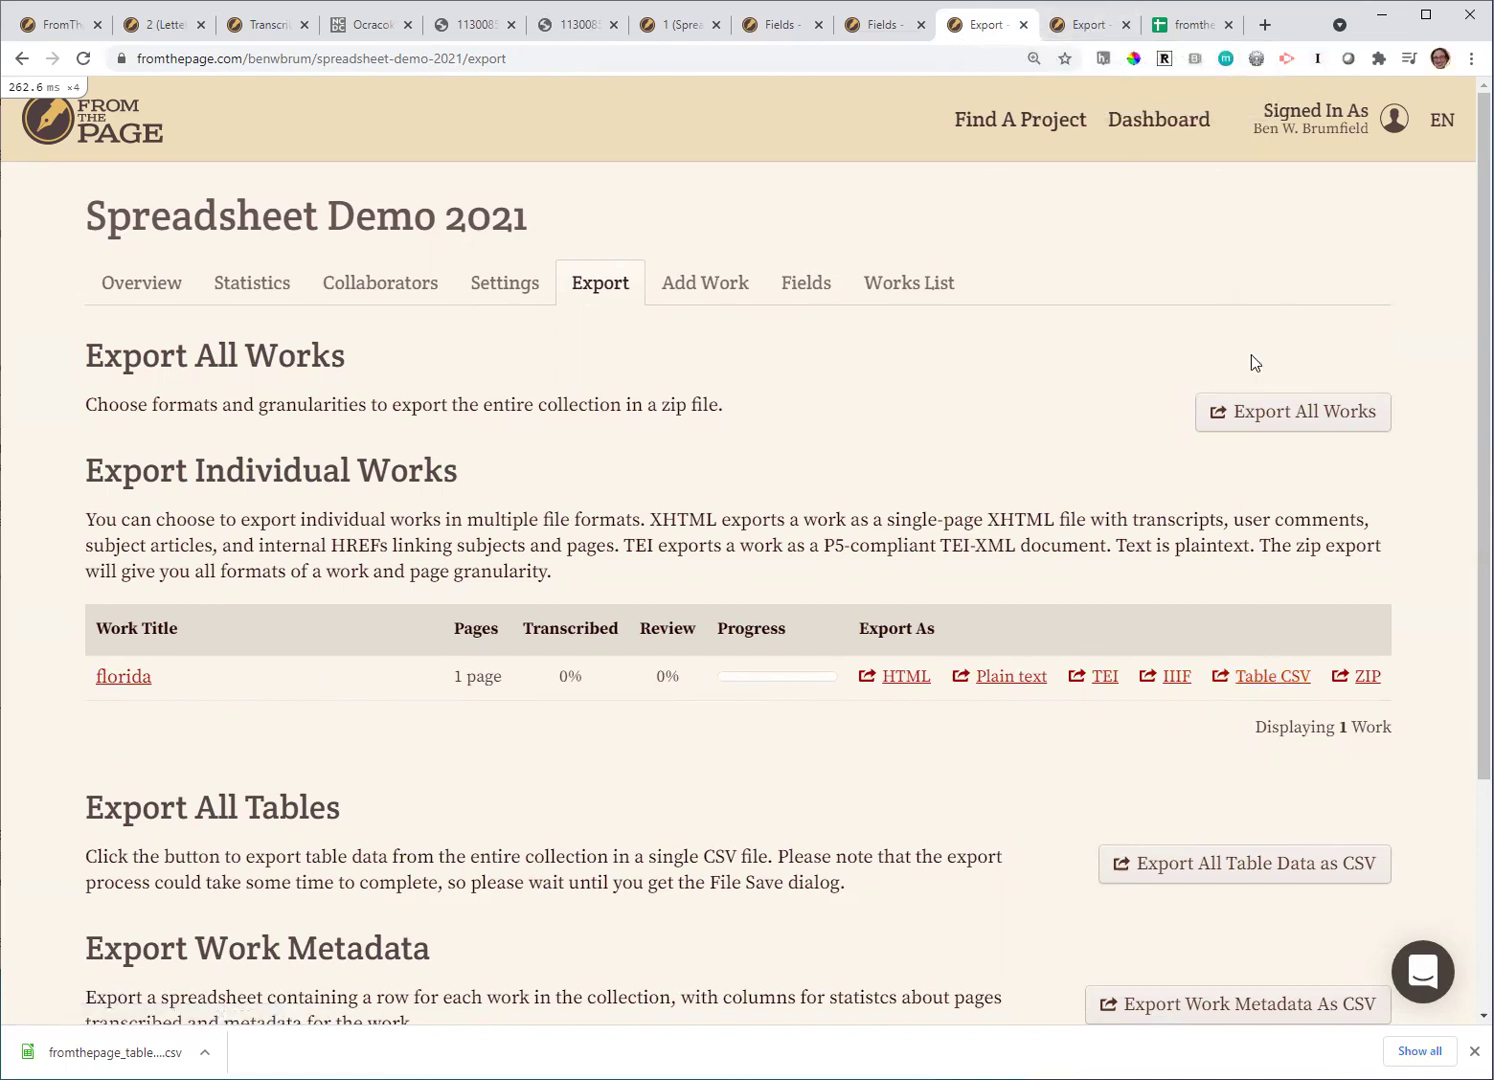
left_click(1087, 28)
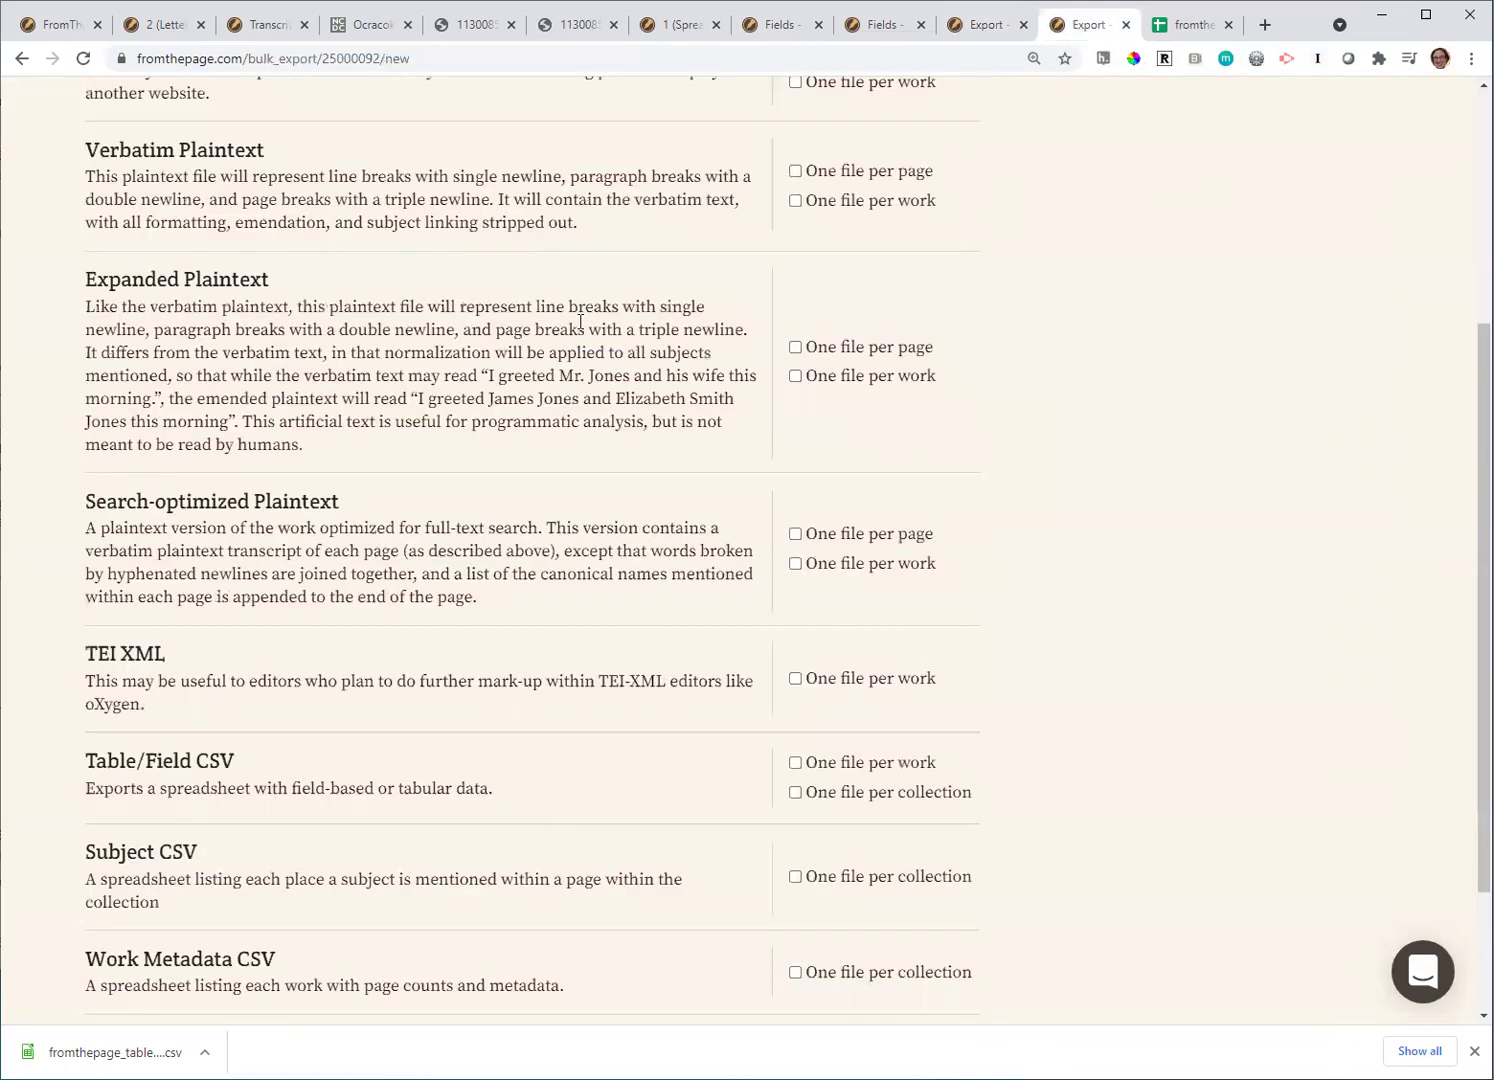
scroll(580, 321, "down", 3)
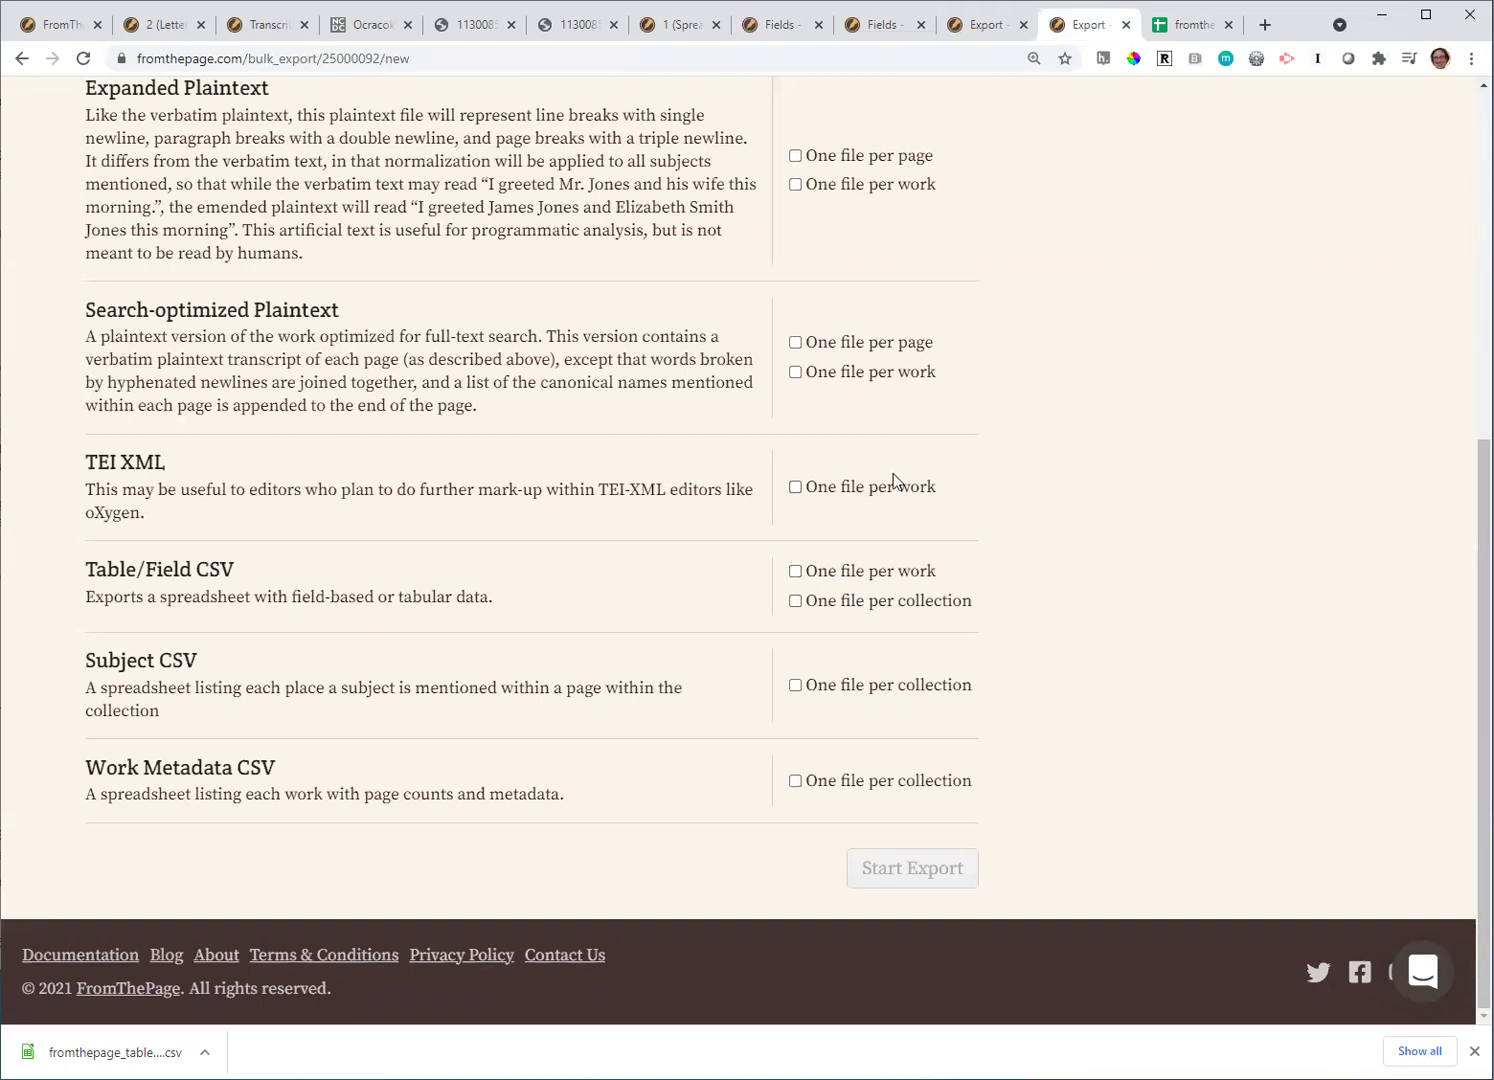
Examine the work, page, county, officer name and office columns of the exported table in Google Sheets, and return to the FromThePage home page
left_click(1176, 32)
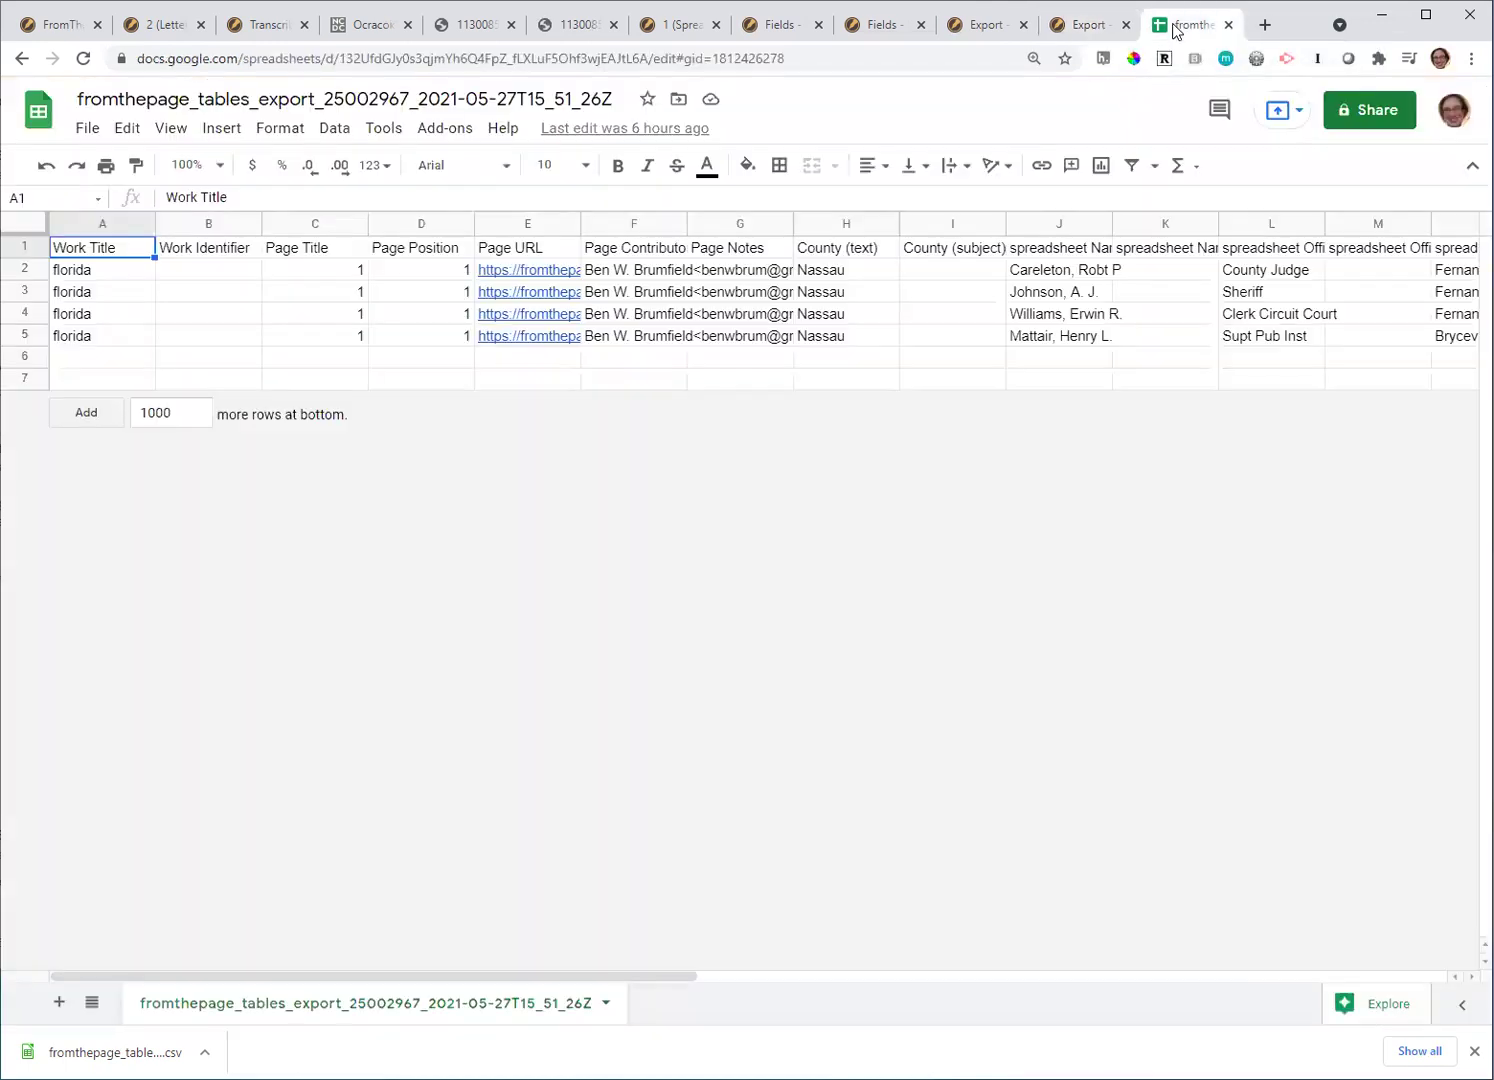
left_click(117, 280)
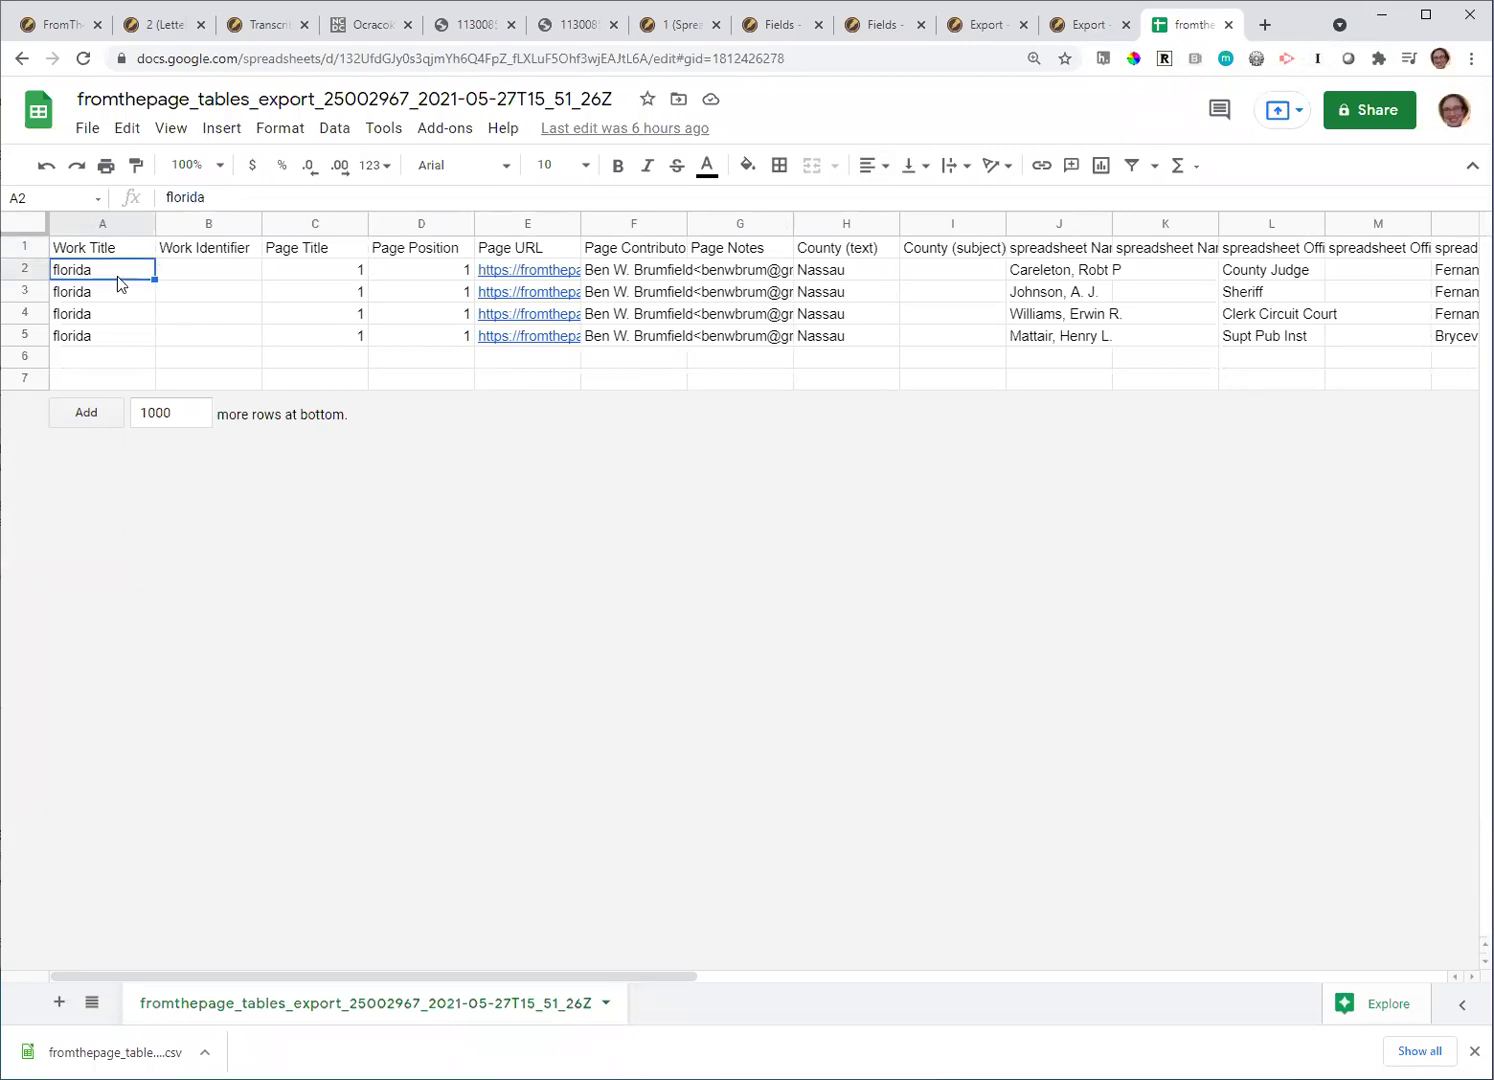
left_click(305, 272)
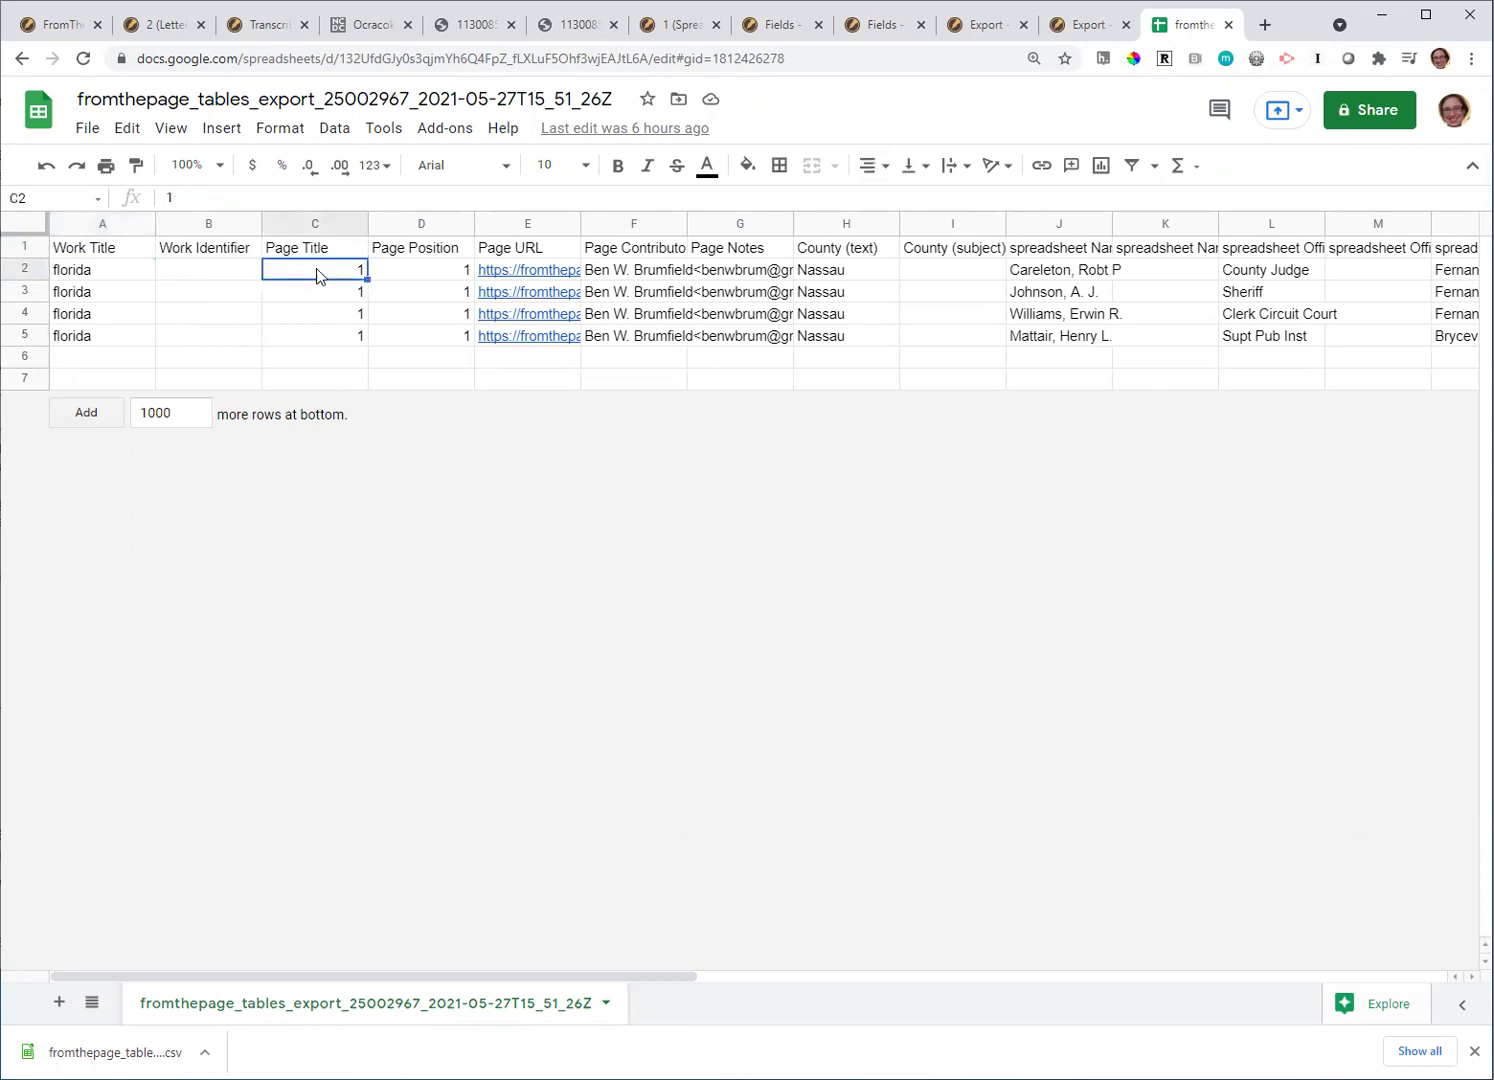
left_click(423, 274)
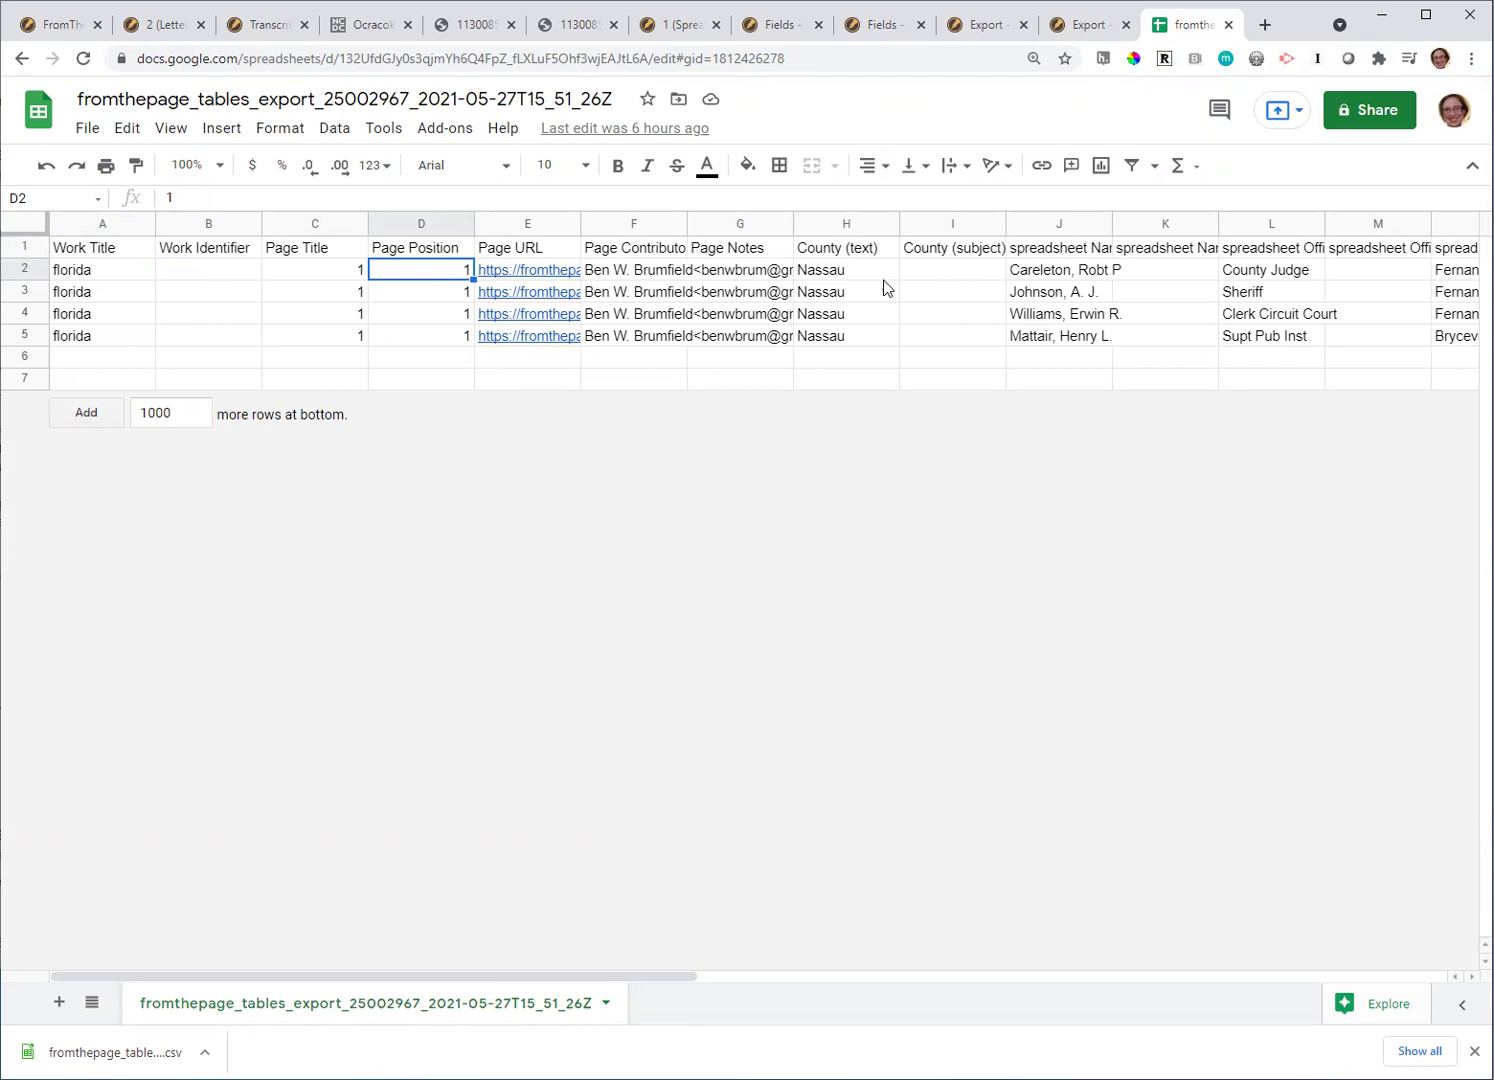
left_click(1060, 256)
left_click(1060, 272)
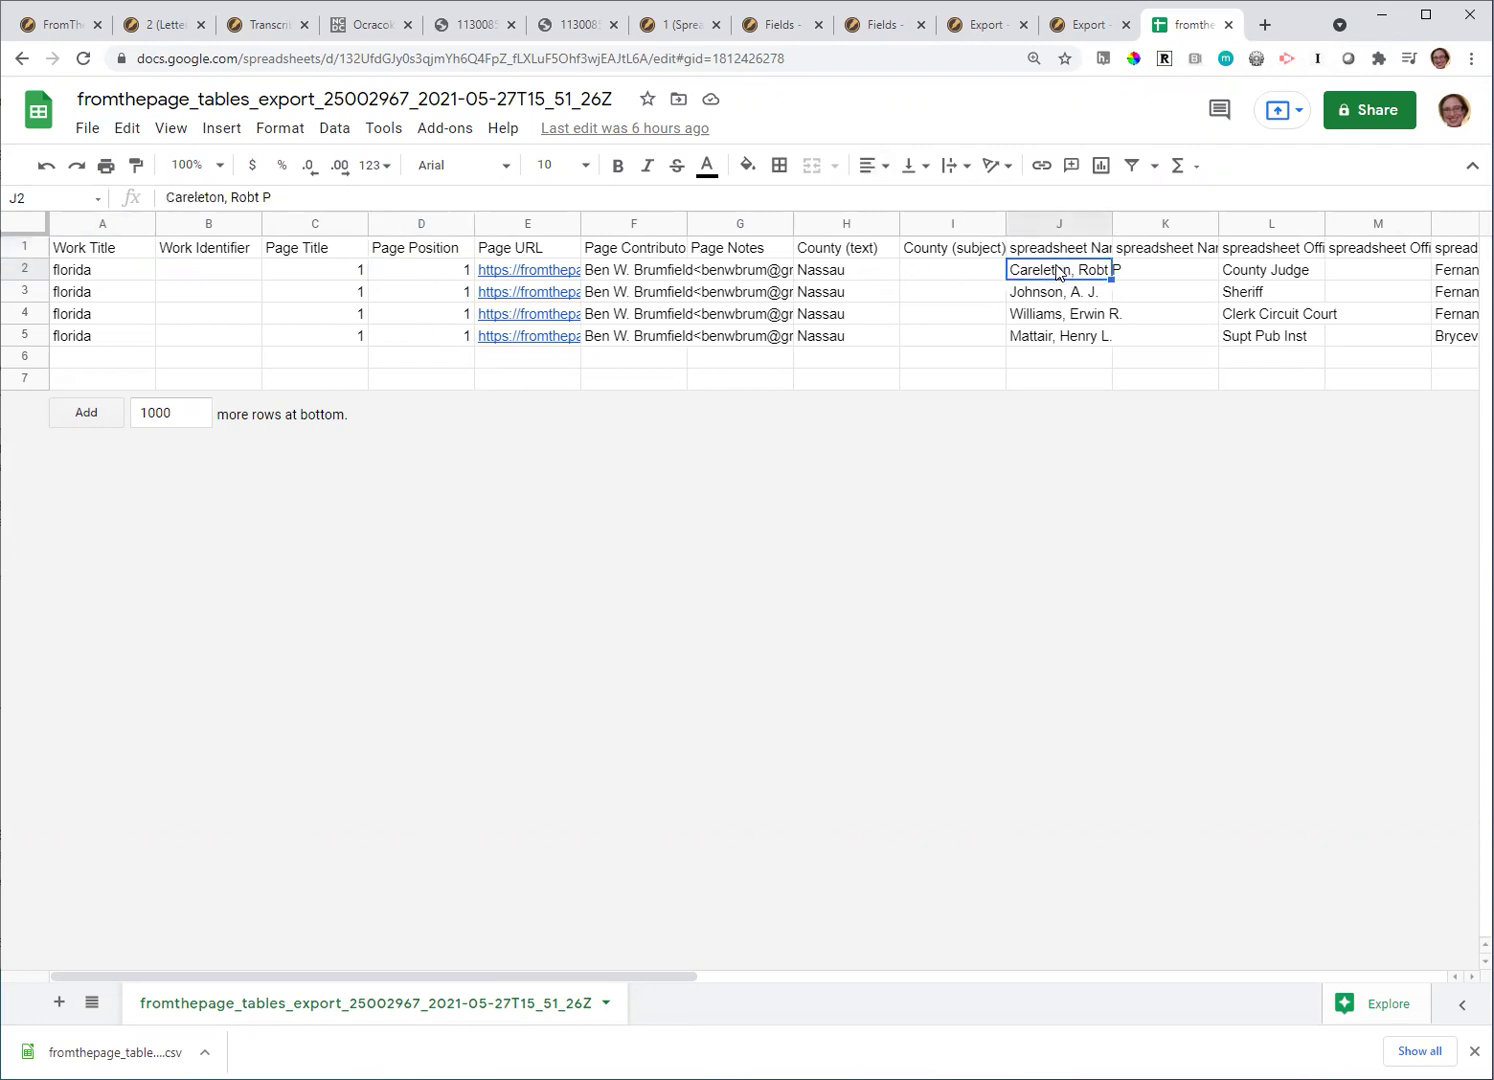
left_click(1247, 281)
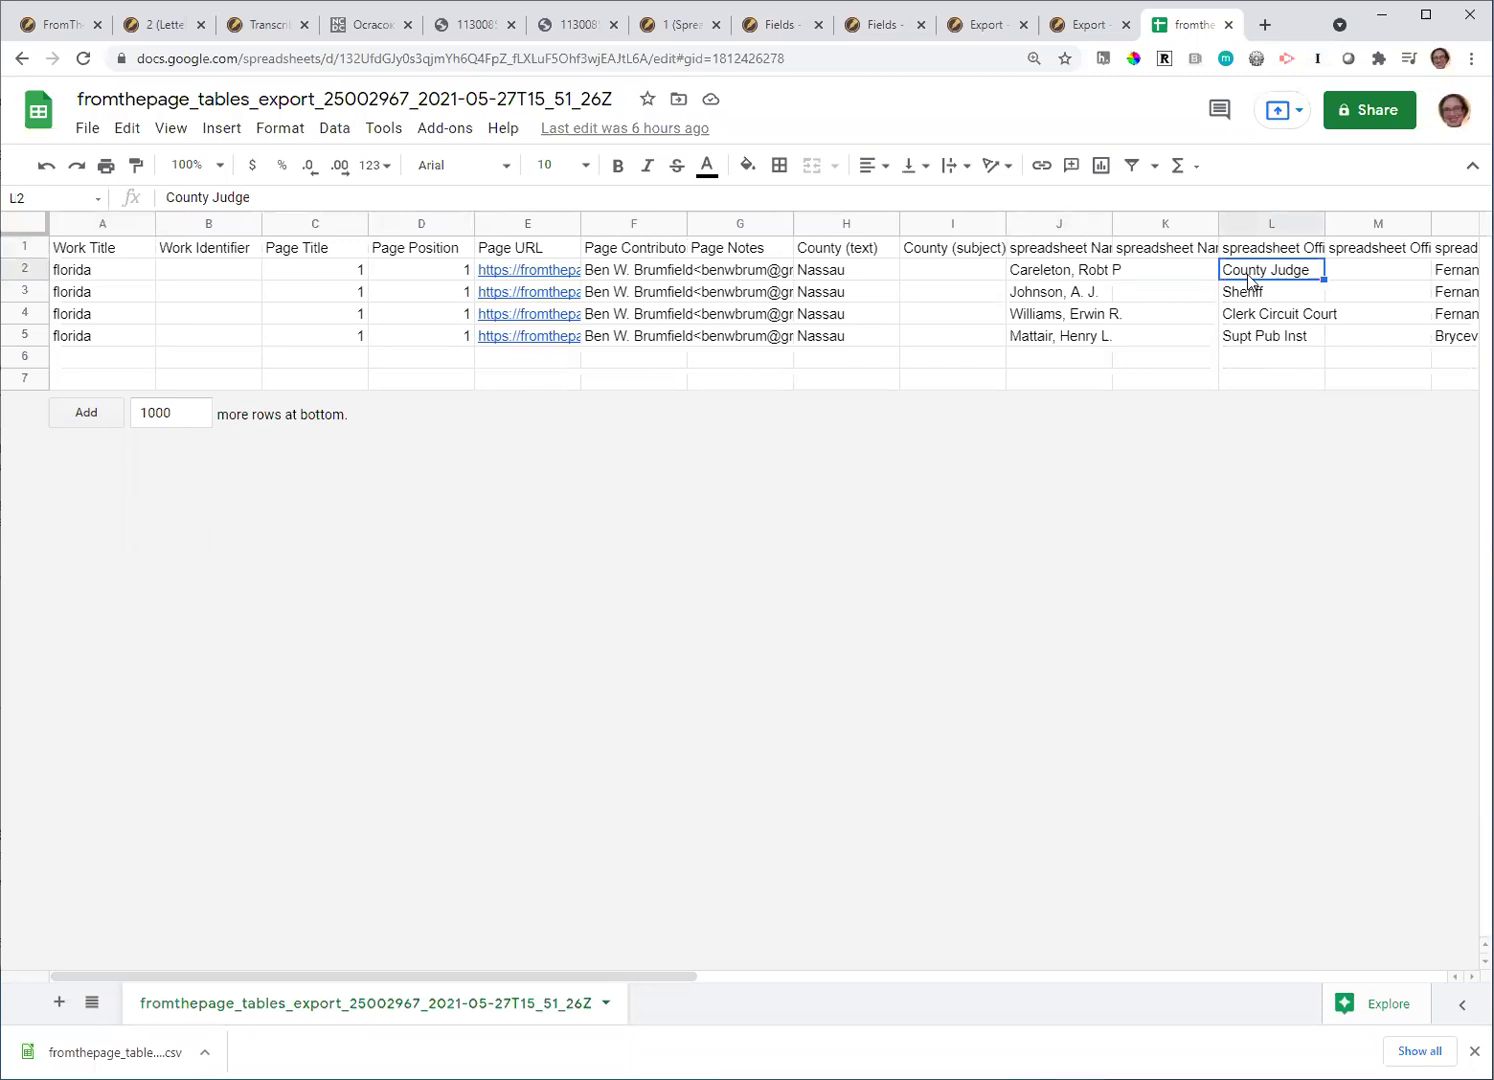
left_click(1238, 297)
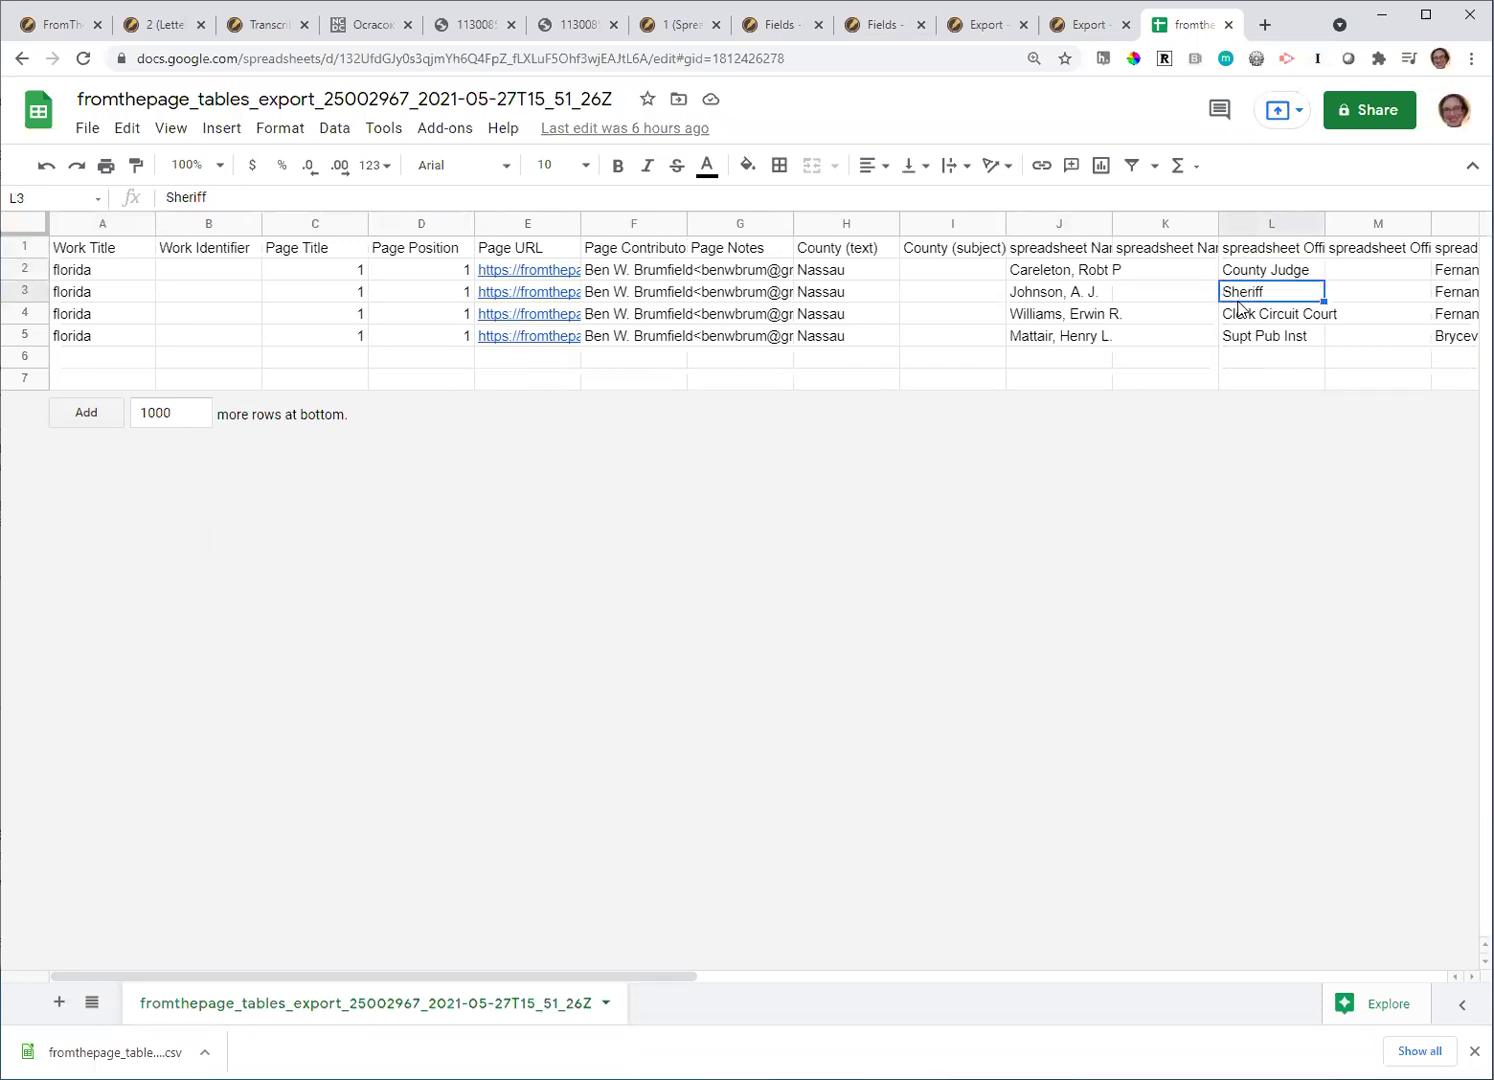
left_click(828, 278)
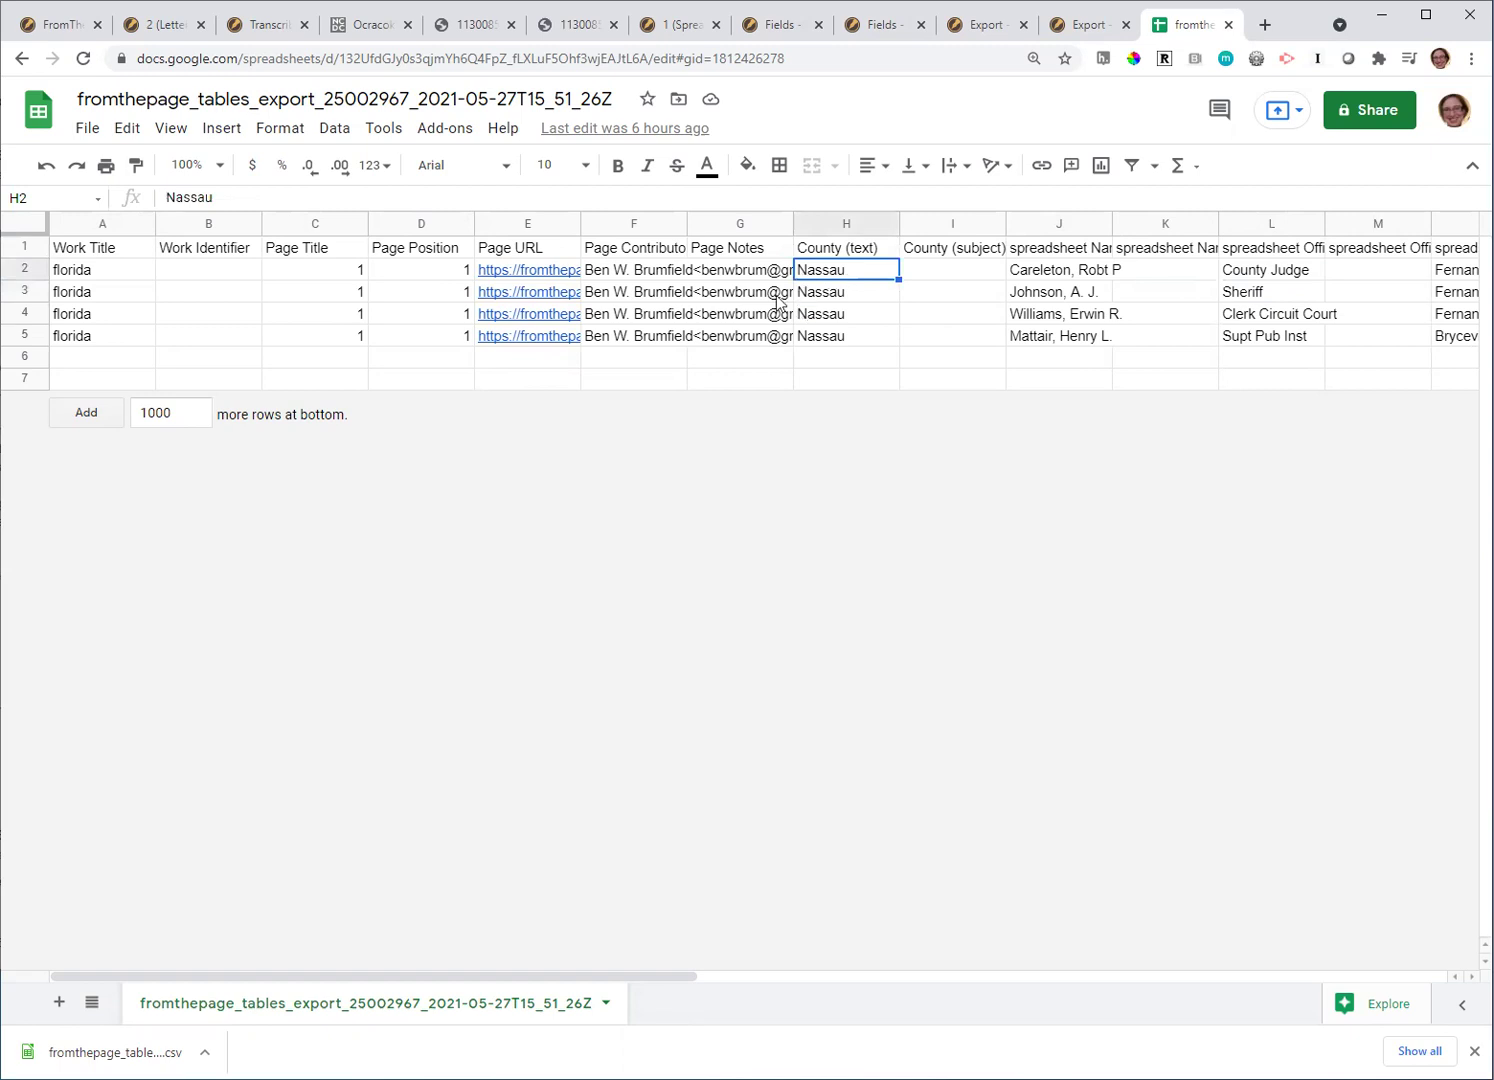
left_click(39, 27)
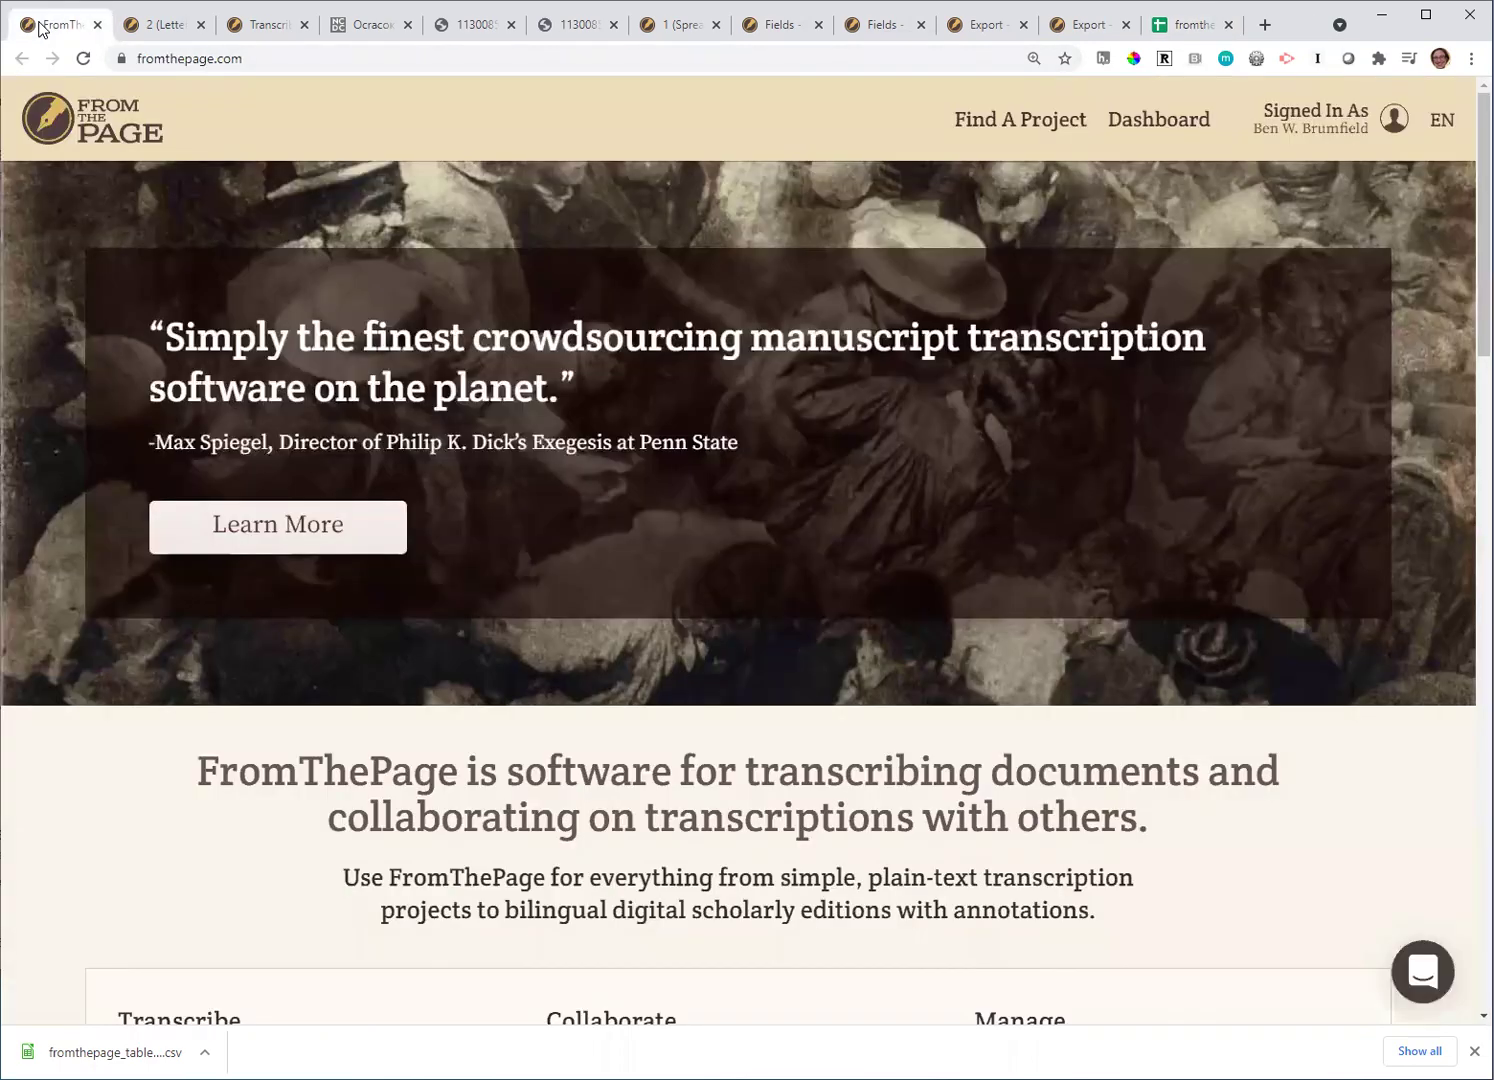